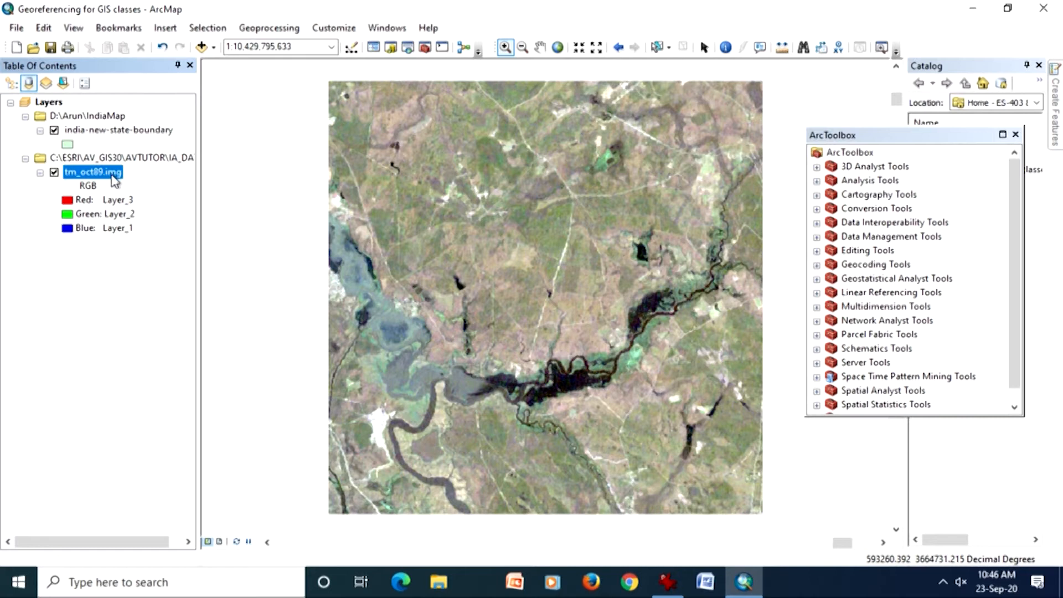
- Try LZ77 compression in the data export settings of the tm_oct89.img raster and cancel the export
right_click(115, 180)
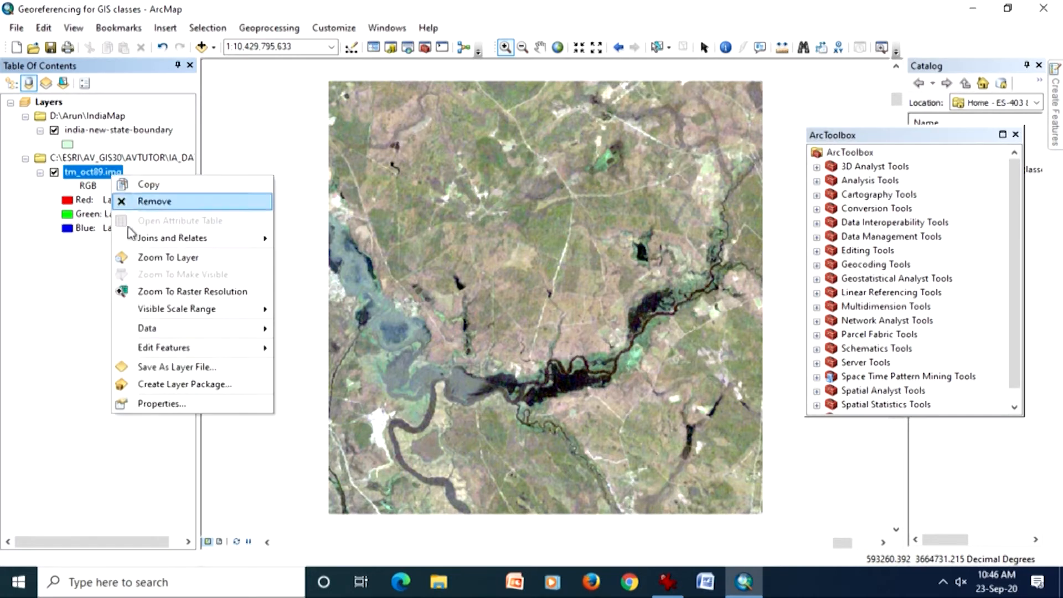
mouse_move(147, 345)
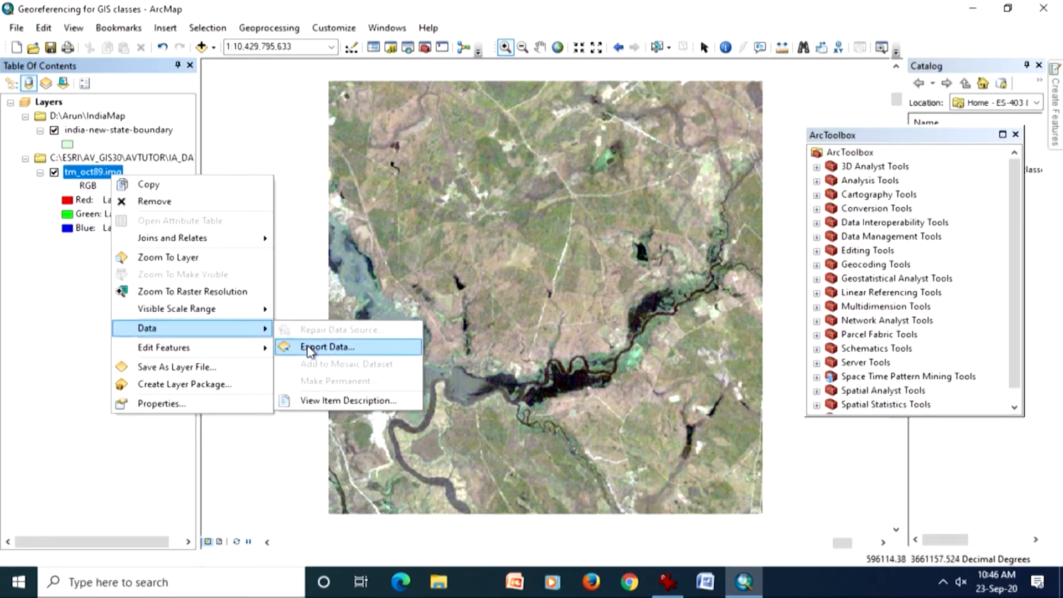
left_click(327, 346)
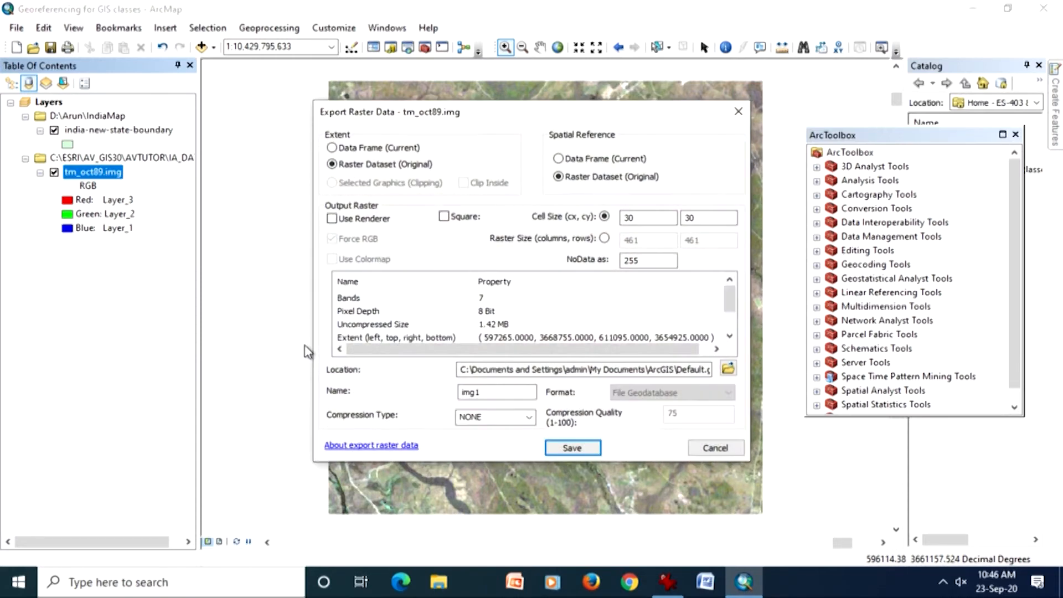
left_click(489, 393)
left_click(529, 419)
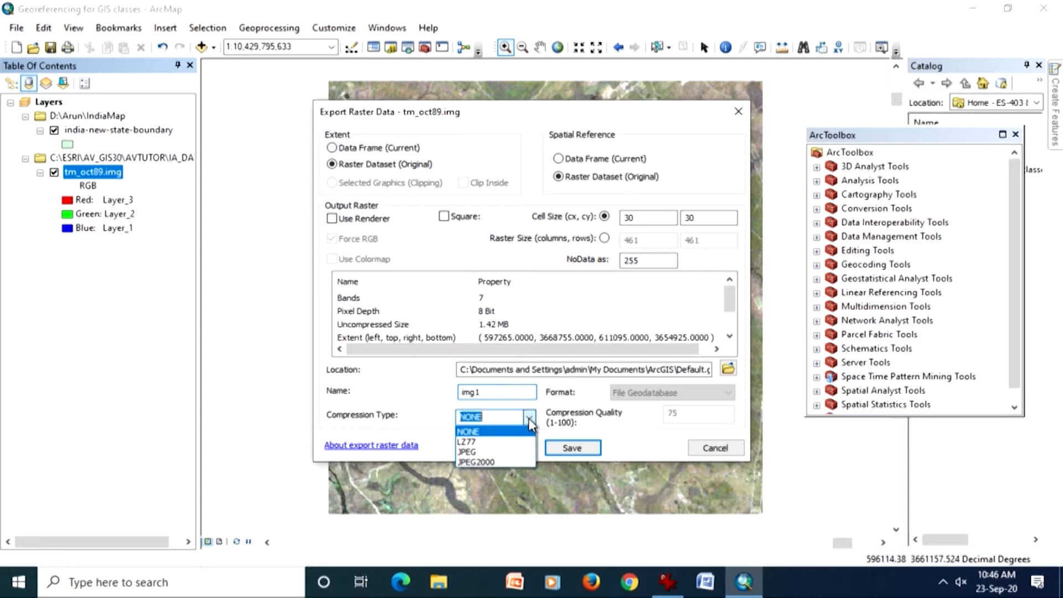
left_click(487, 443)
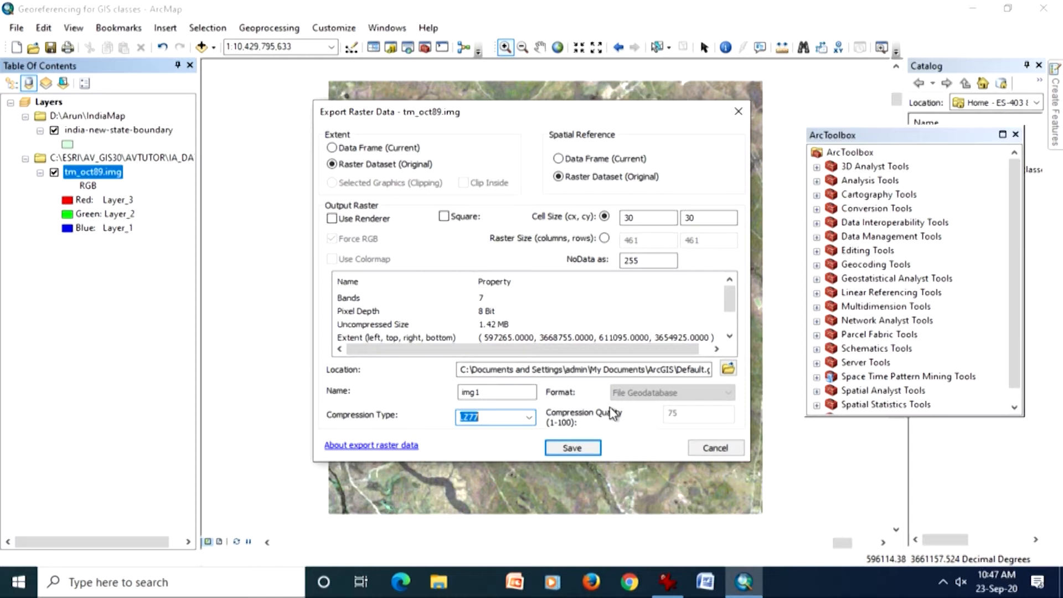
left_click(710, 450)
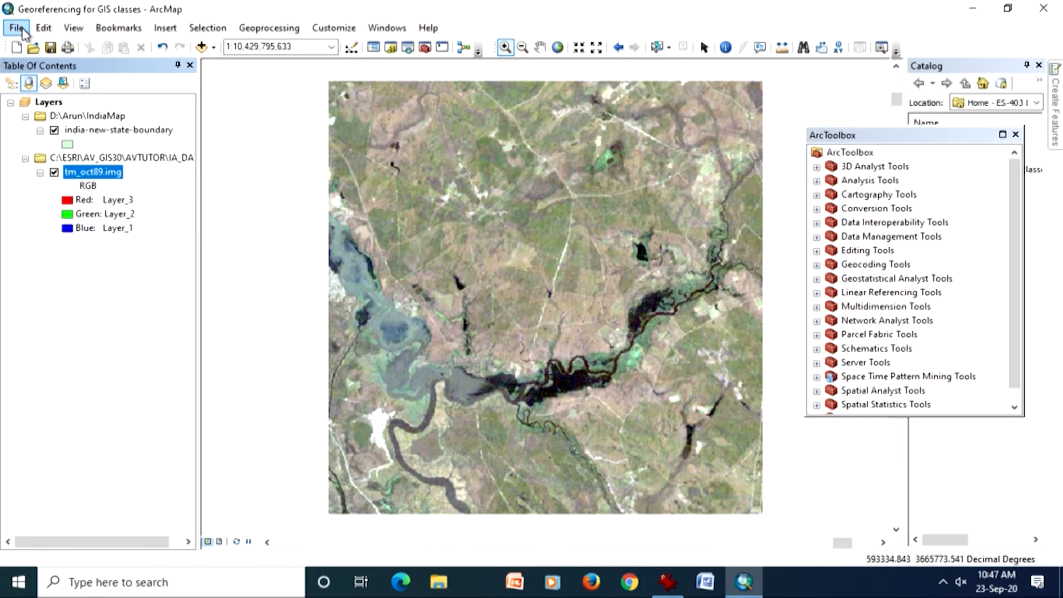
- Begin exporting the map as a TIFF and set its compression to LZW
left_click(22, 31)
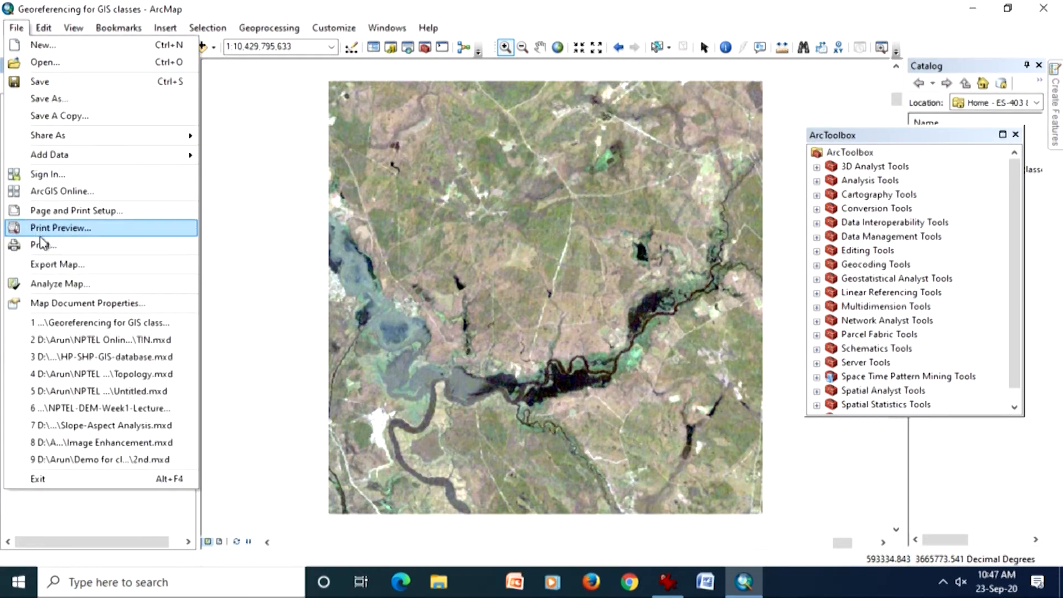
left_click(45, 264)
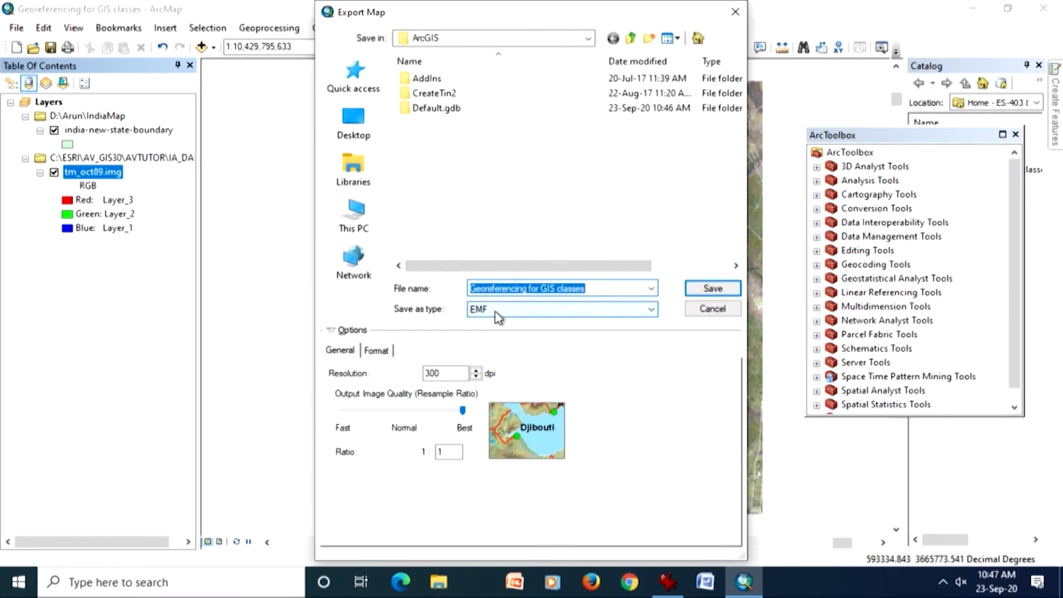
left_click(496, 310)
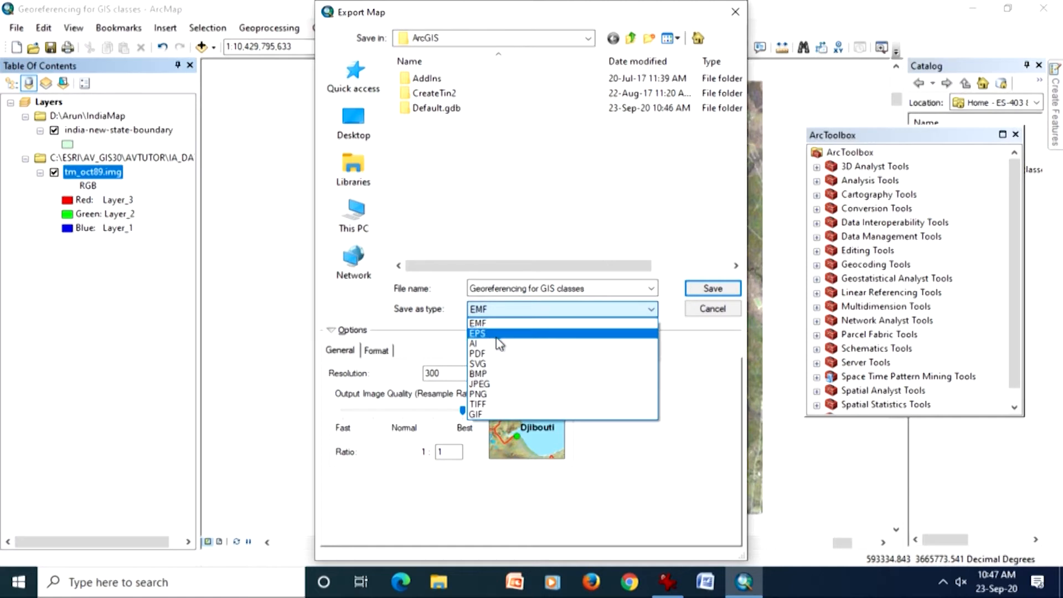
left_click(486, 407)
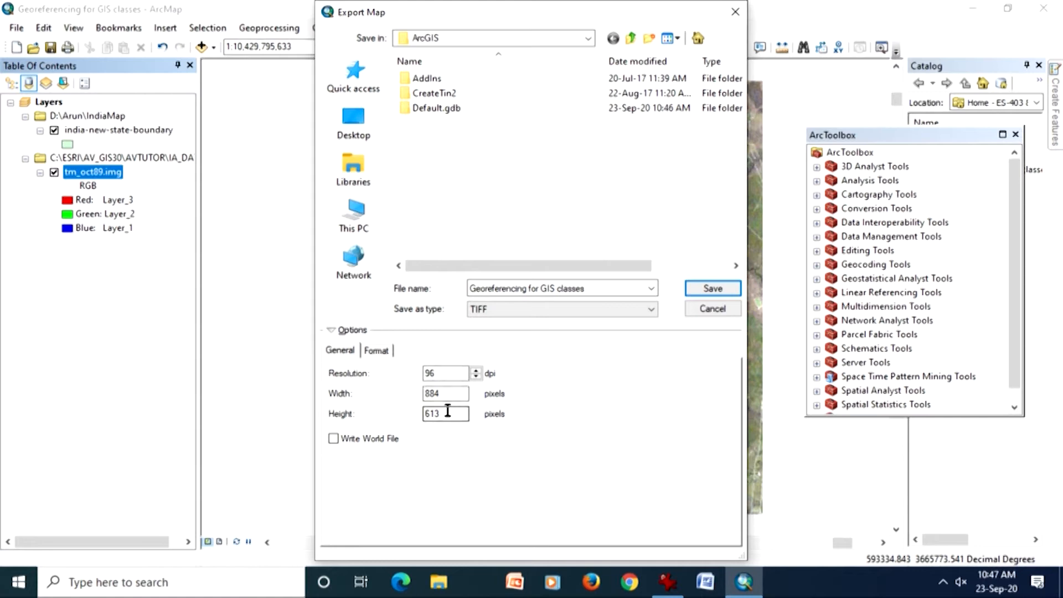
left_click(378, 352)
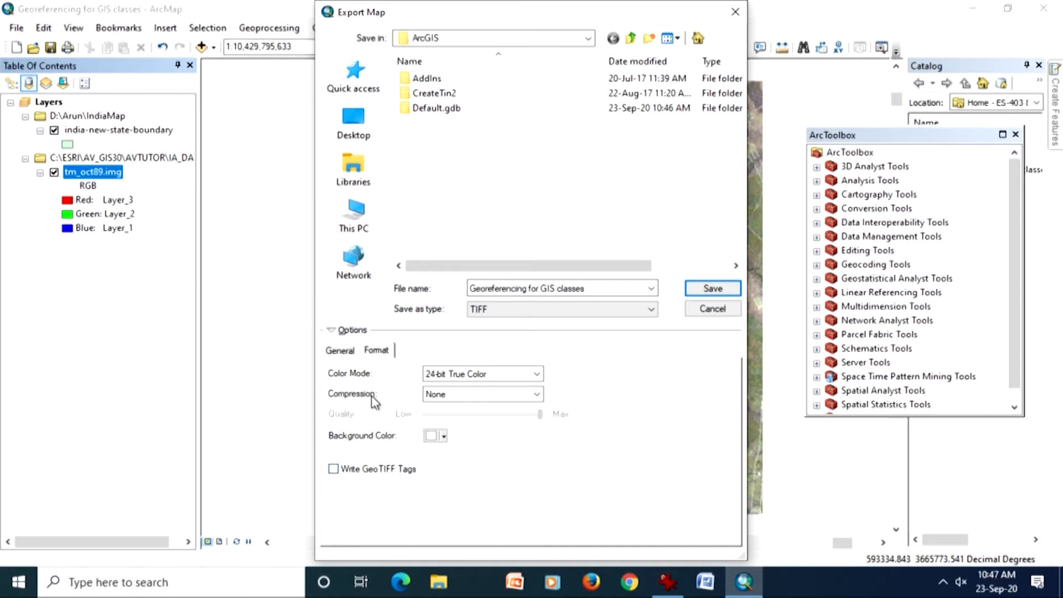
left_click(443, 395)
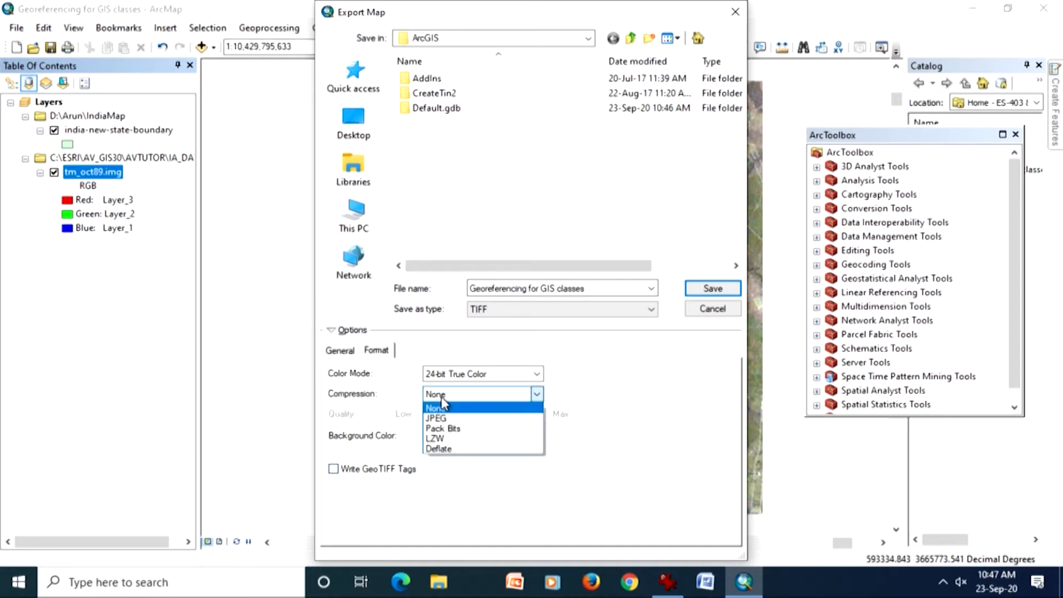
left_click(446, 439)
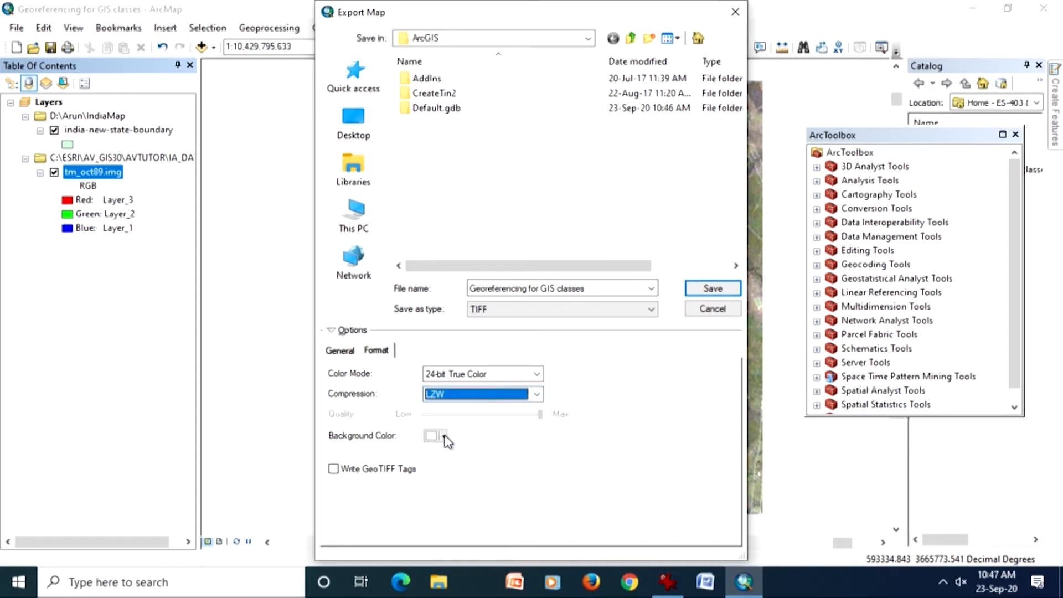
- Change the TIFF compression to Deflate and lower its quality to about the middle of the range
left_click(453, 396)
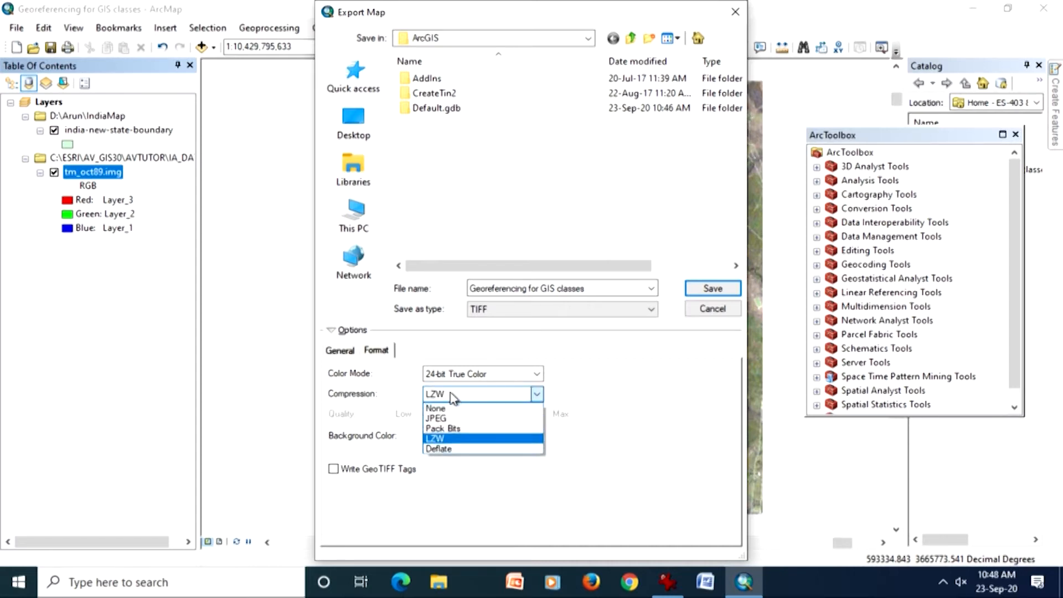
left_click(450, 450)
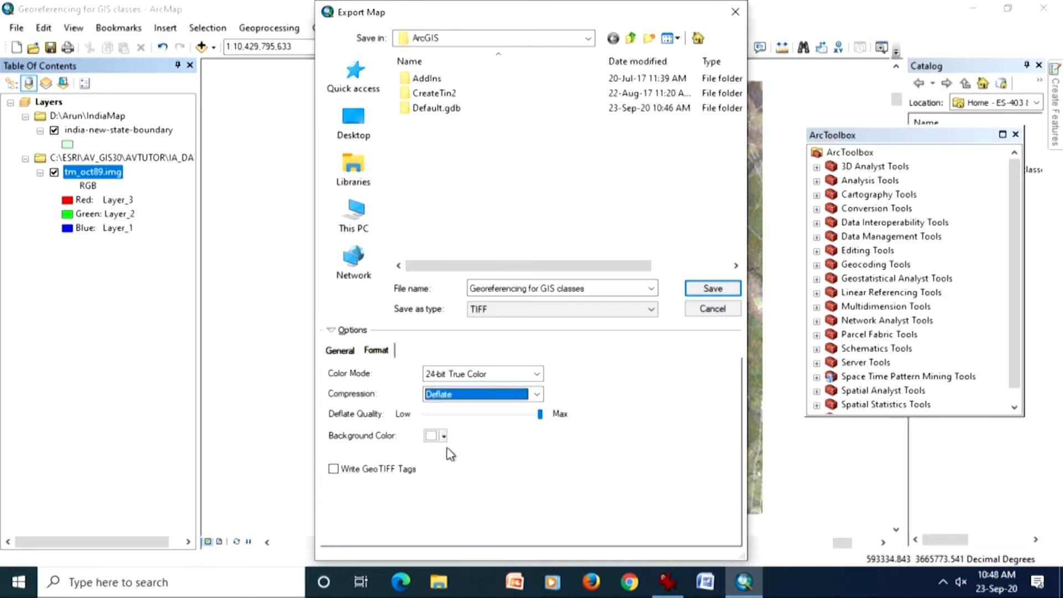
left_click_drag(540, 418, 485, 433)
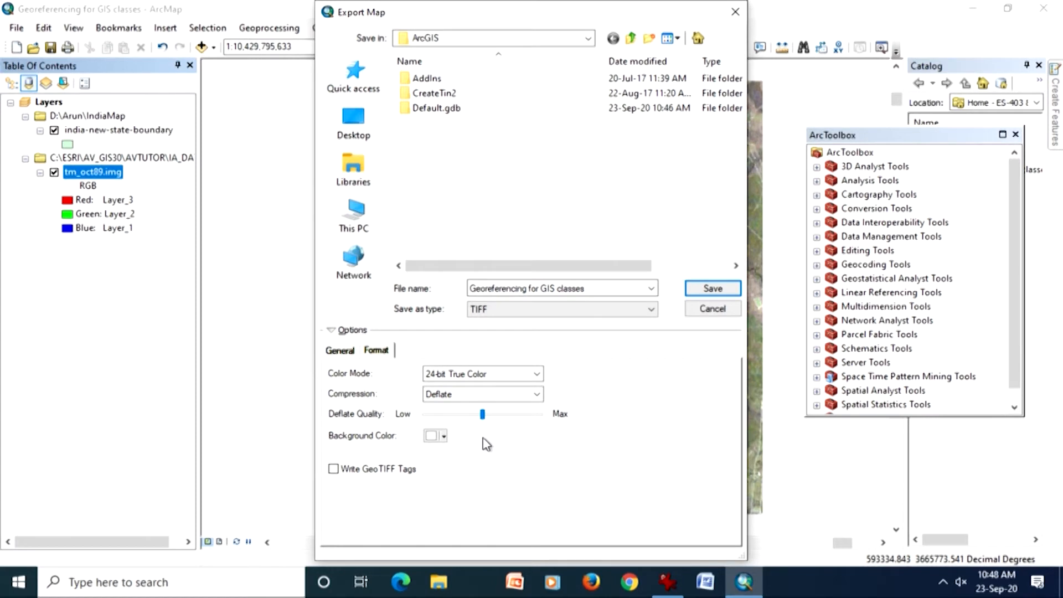
- Try JPEG compression for the TIFF with the quality near the middle of the range, and cancel the map export
left_click(536, 393)
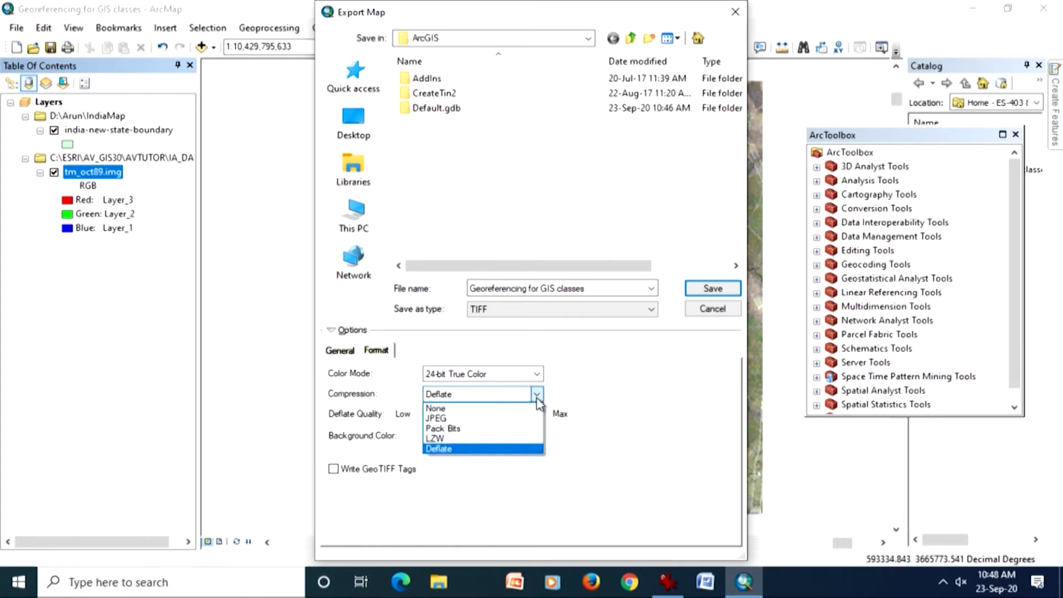
left_click(508, 424)
mouse_move(482, 416)
left_mouse_down()
mouse_move(544, 419)
mouse_move(486, 426)
left_mouse_up()
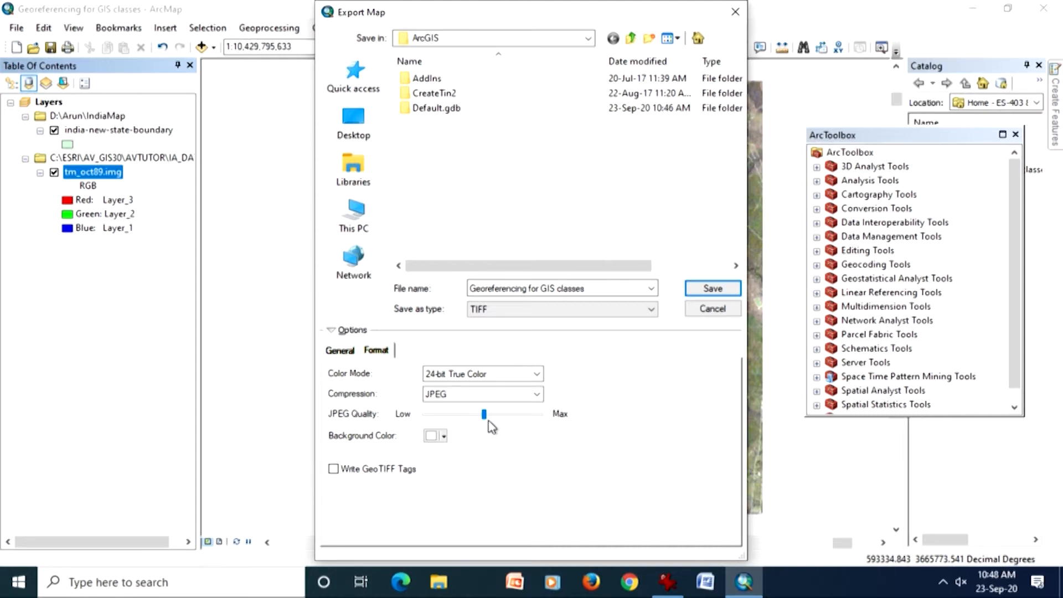
left_click(711, 310)
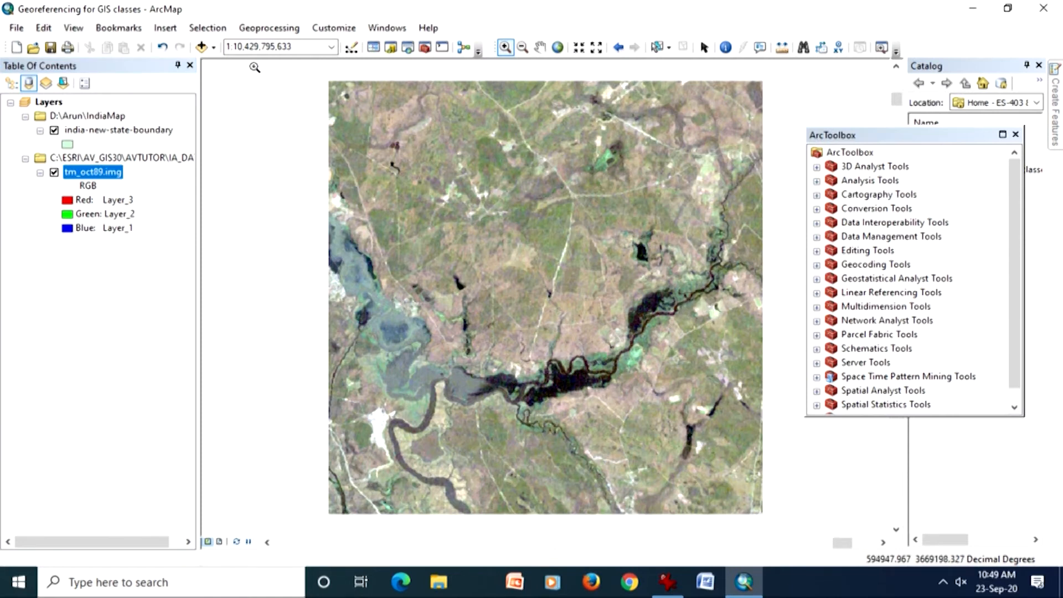
- Add the 53J-11.TIF raster dataset to the map, bringing up its pyramid creation options
left_click(201, 47)
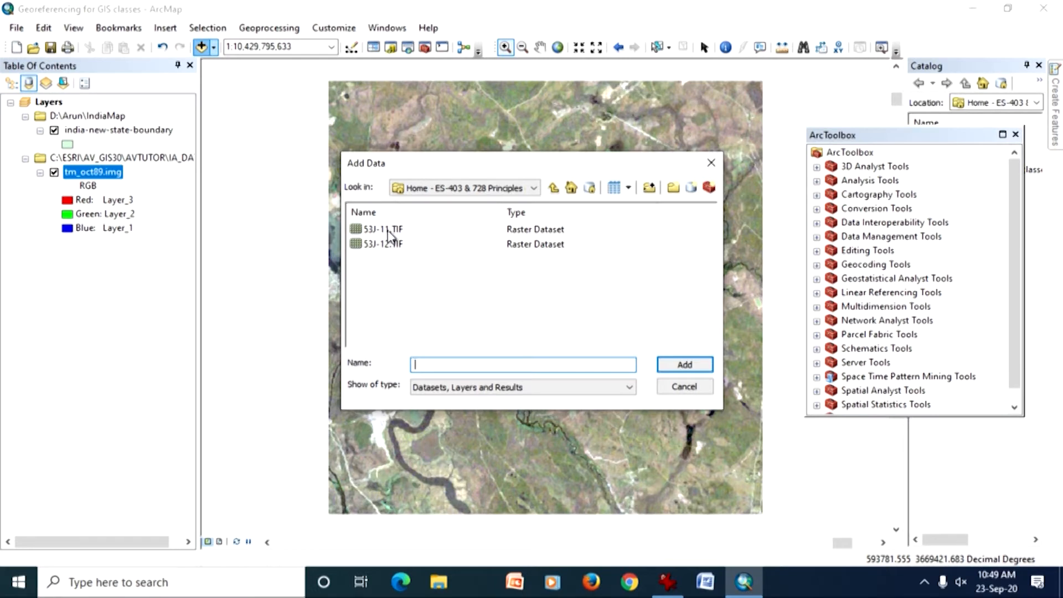
left_click(375, 231)
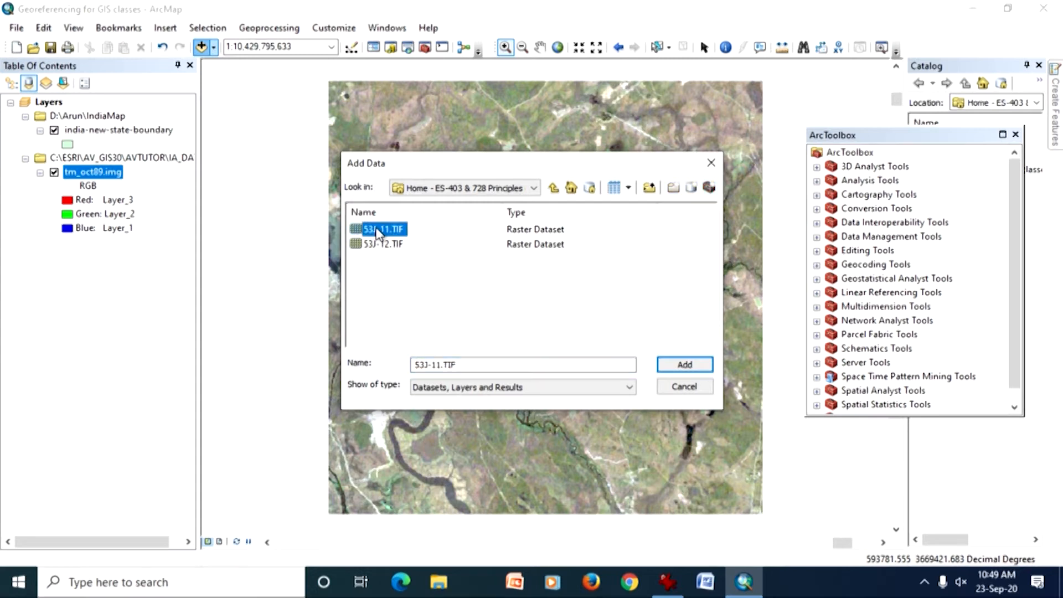
left_click(666, 368)
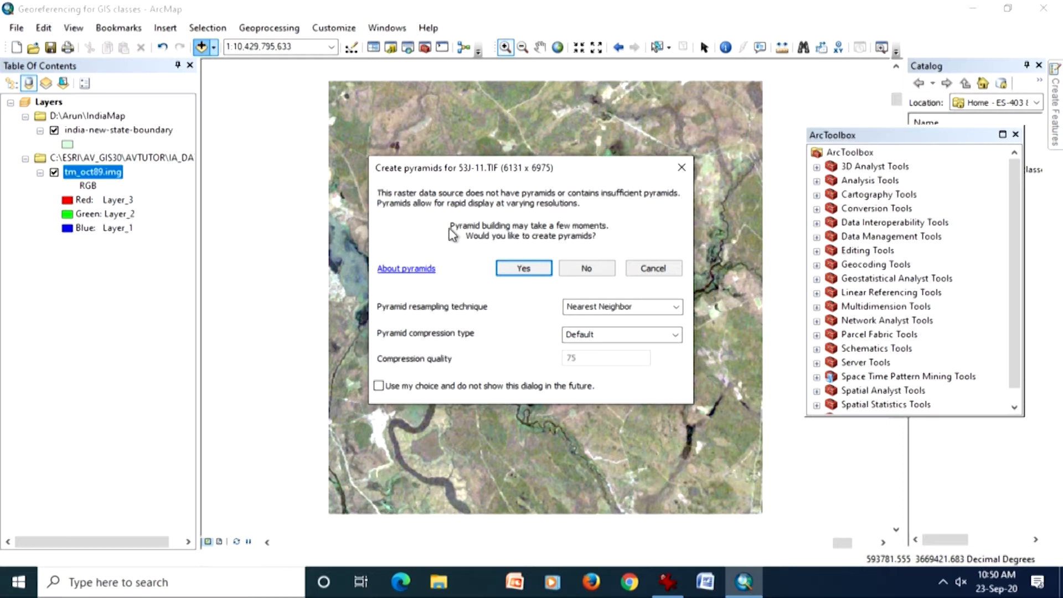
left_click(523, 270)
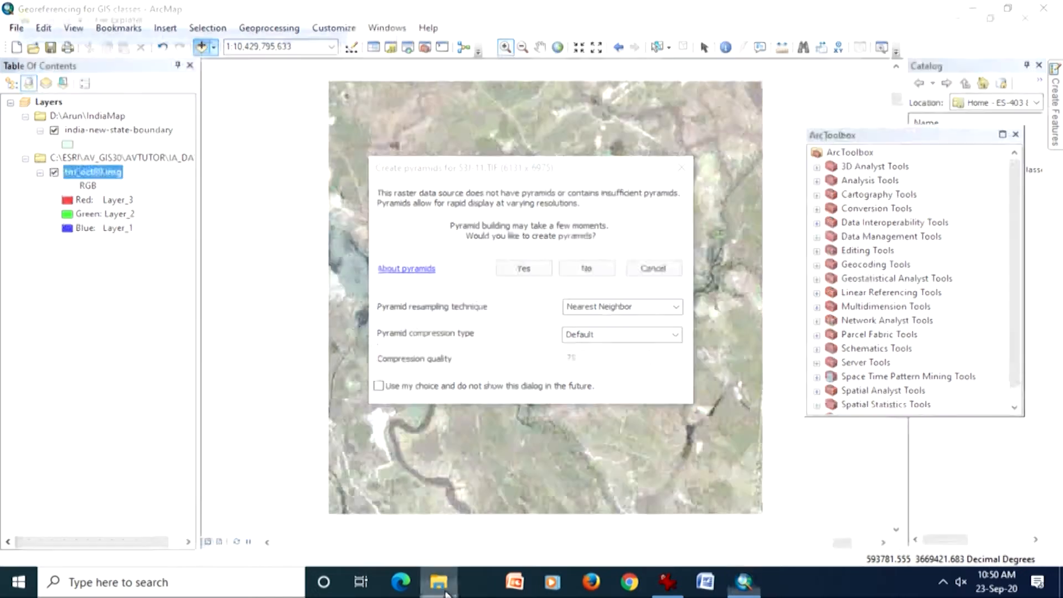
- In File Explorer, check the 53J-11 file in the Toposheet folder of ES-403 & 728 Principles of GIS on drive D, and return to ArcMap
left_click(443, 587)
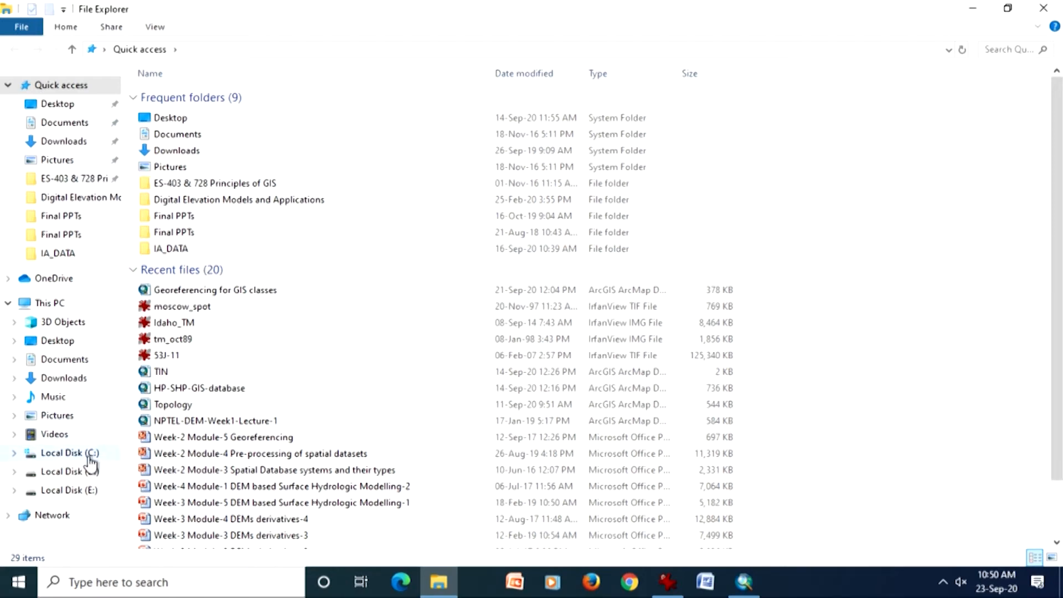
left_click(82, 472)
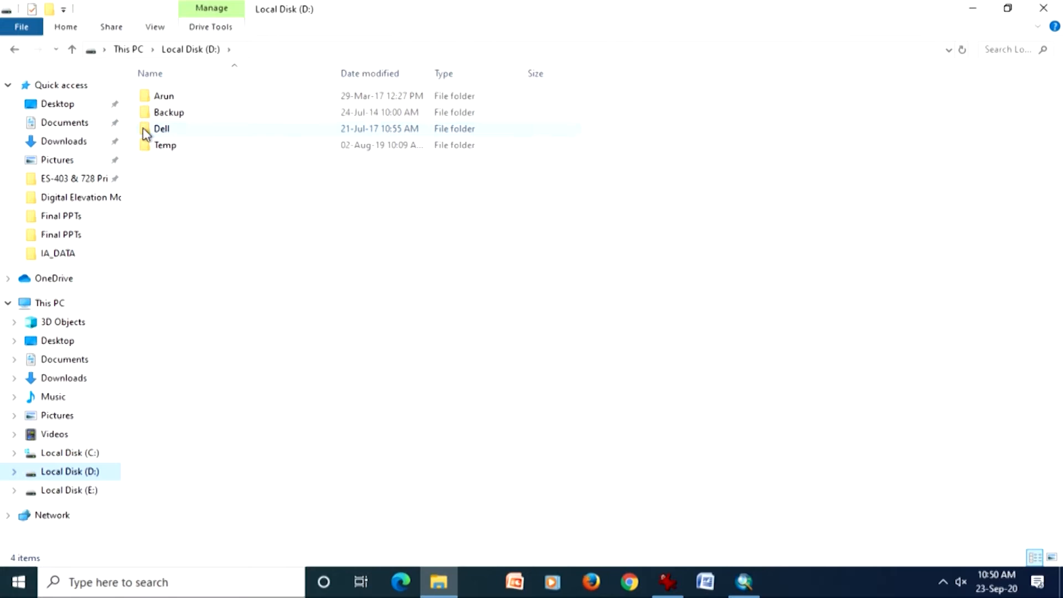
double_click(160, 99)
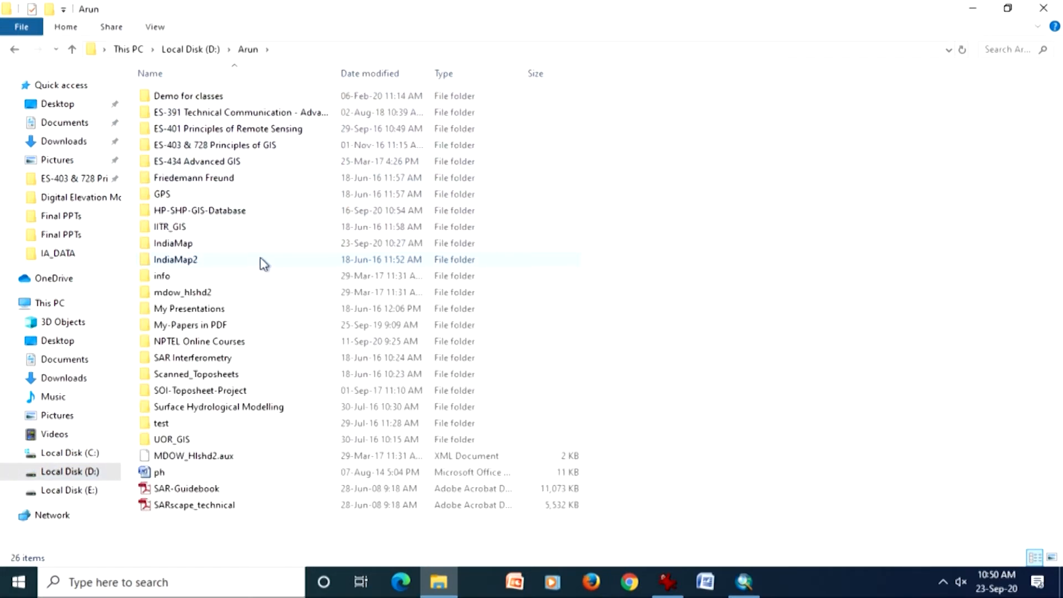
mouse_move(261, 260)
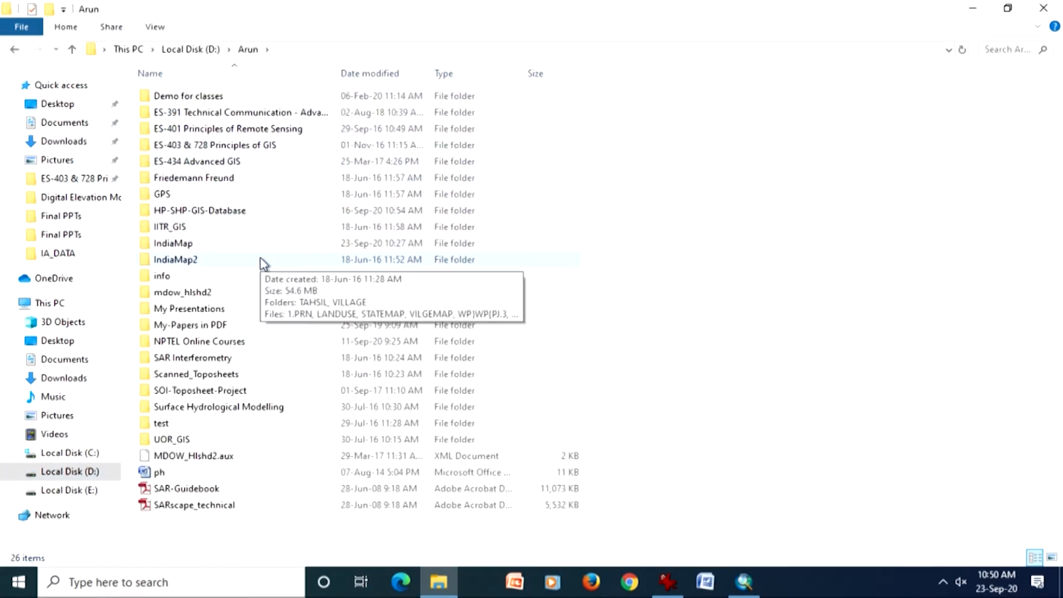
double_click(237, 146)
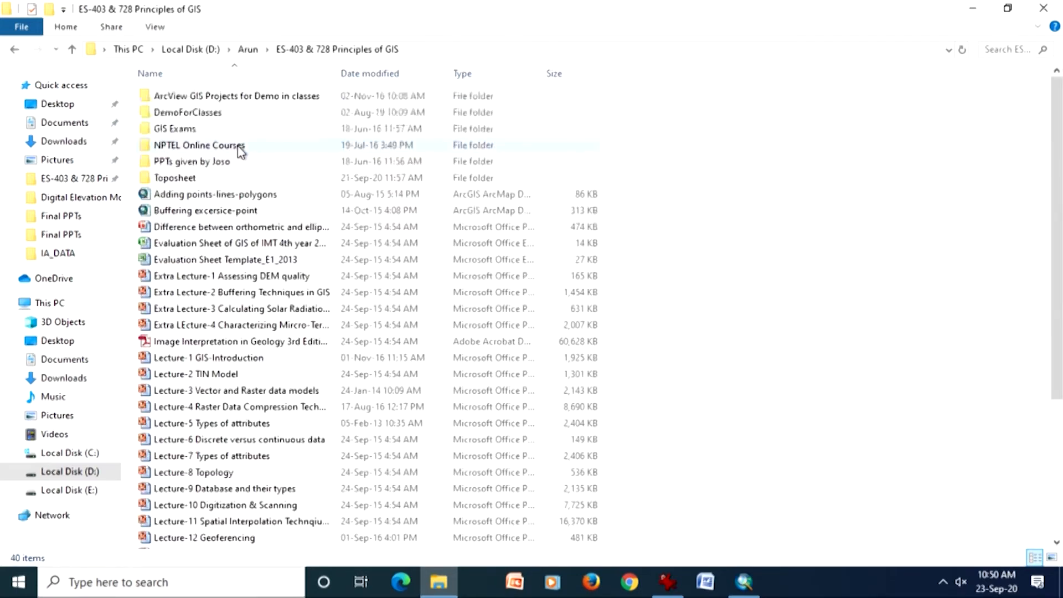
double_click(200, 182)
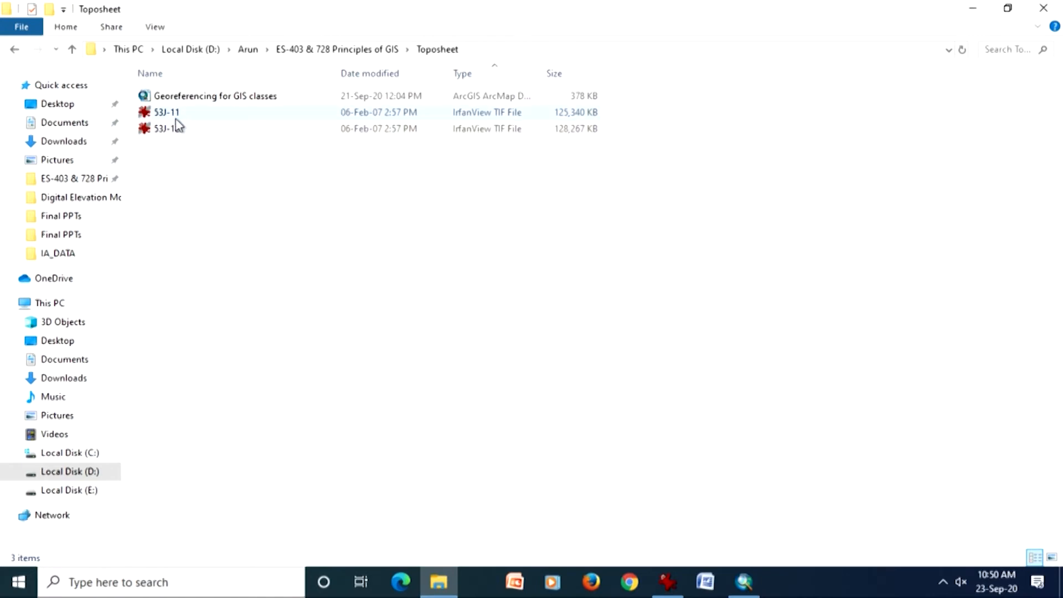
left_click(744, 583)
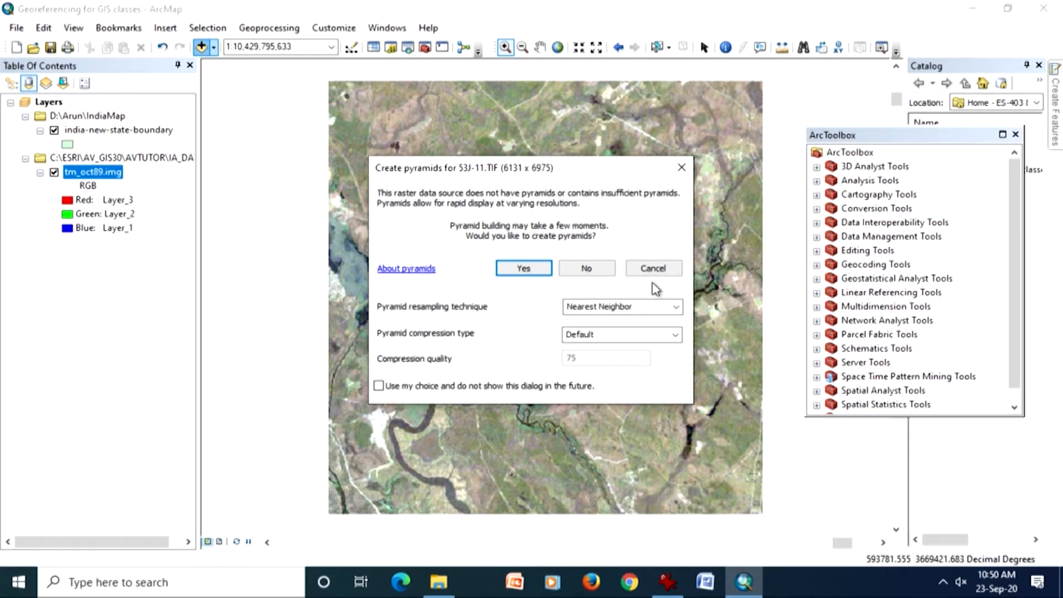
- Read the help topic about building pyramids for raster datasets and close the help window
left_click(417, 270)
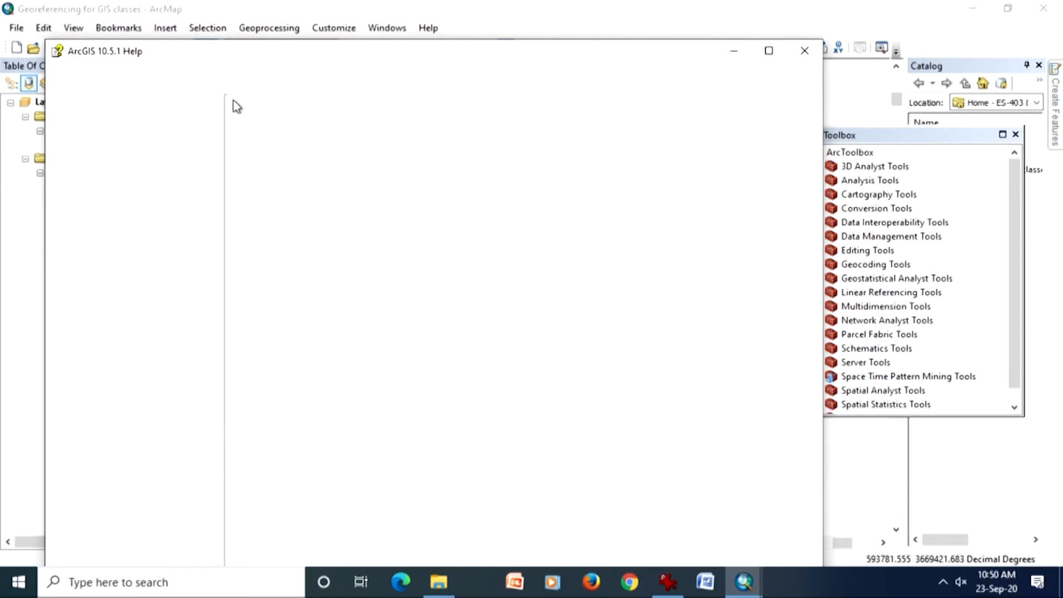
left_click(805, 53)
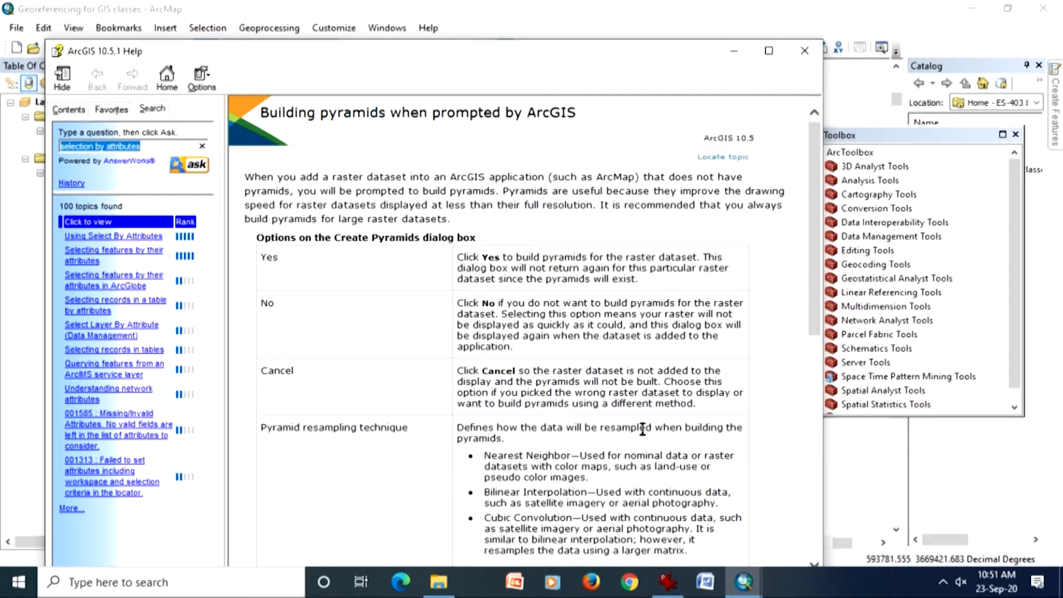
left_click(804, 51)
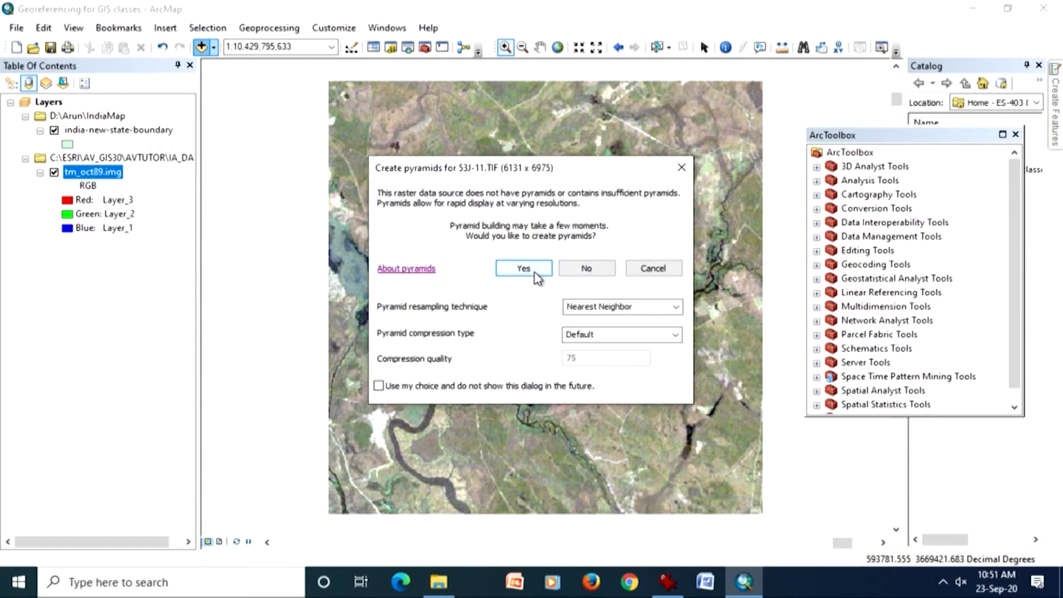
- Review the pyramid resampling techniques and compression types for 53J-11.TIF, keeping Nearest Neighbor and Default
left_click(676, 309)
left_click(671, 320)
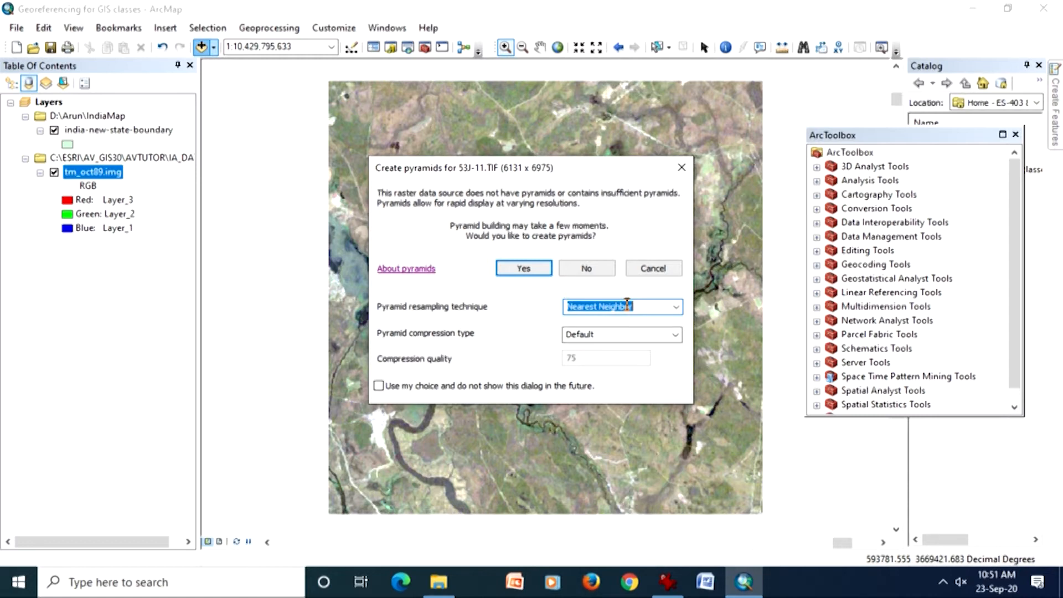
left_click(676, 335)
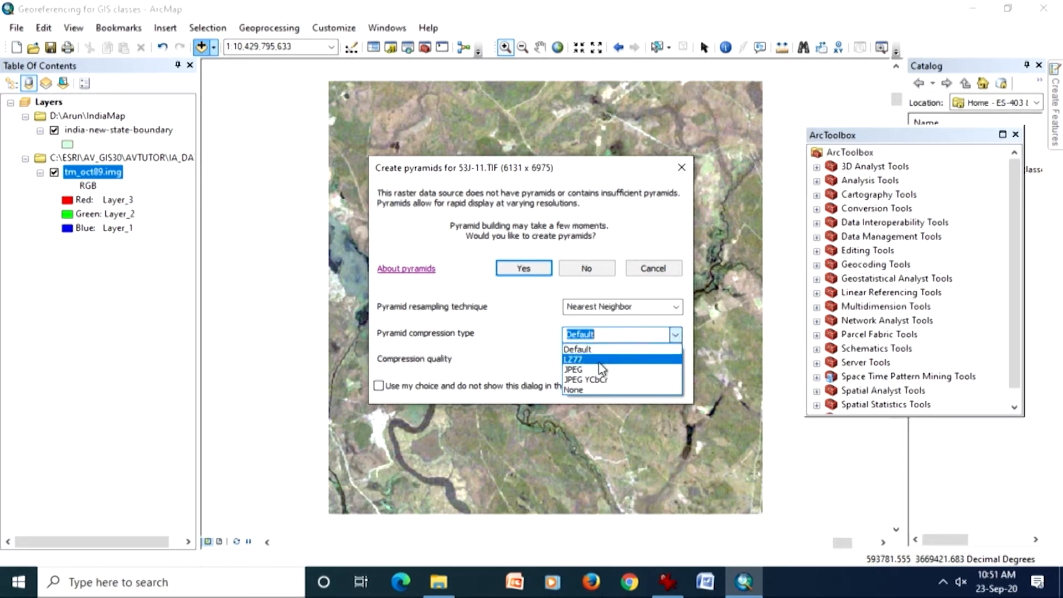
left_click(574, 350)
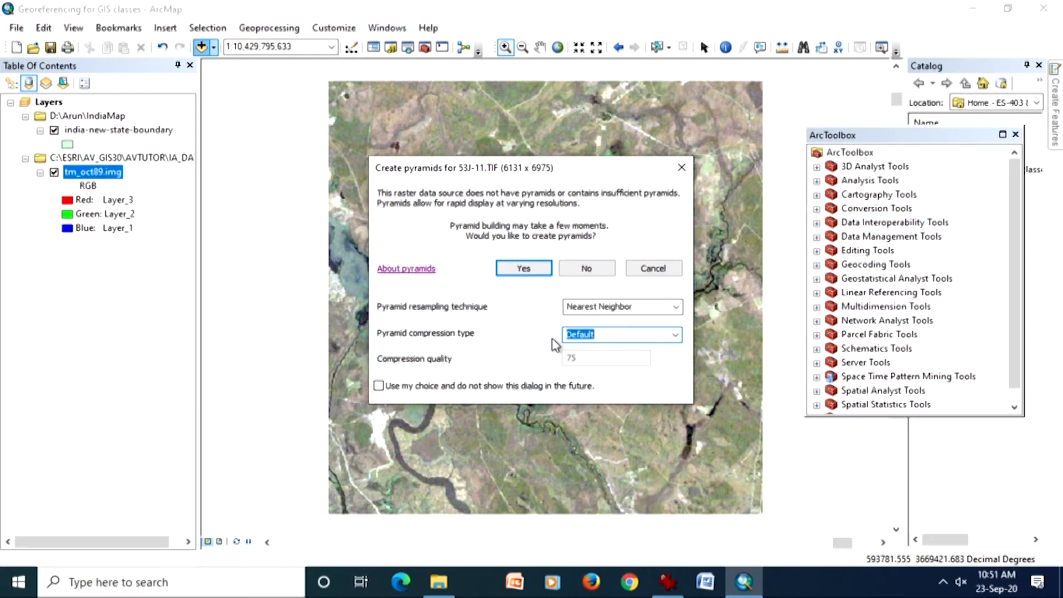
left_click(591, 334)
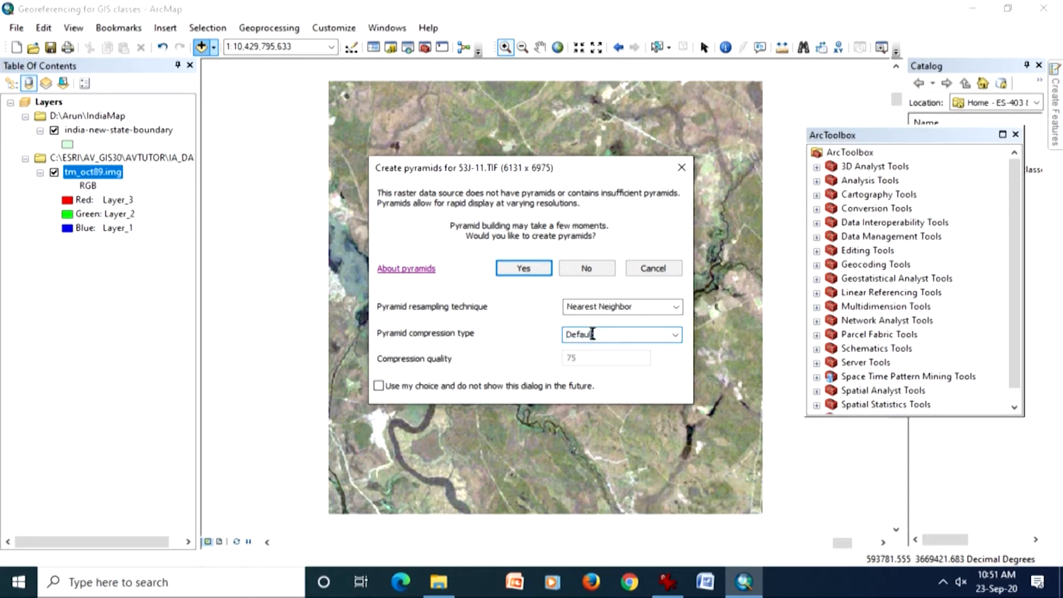
left_click(675, 335)
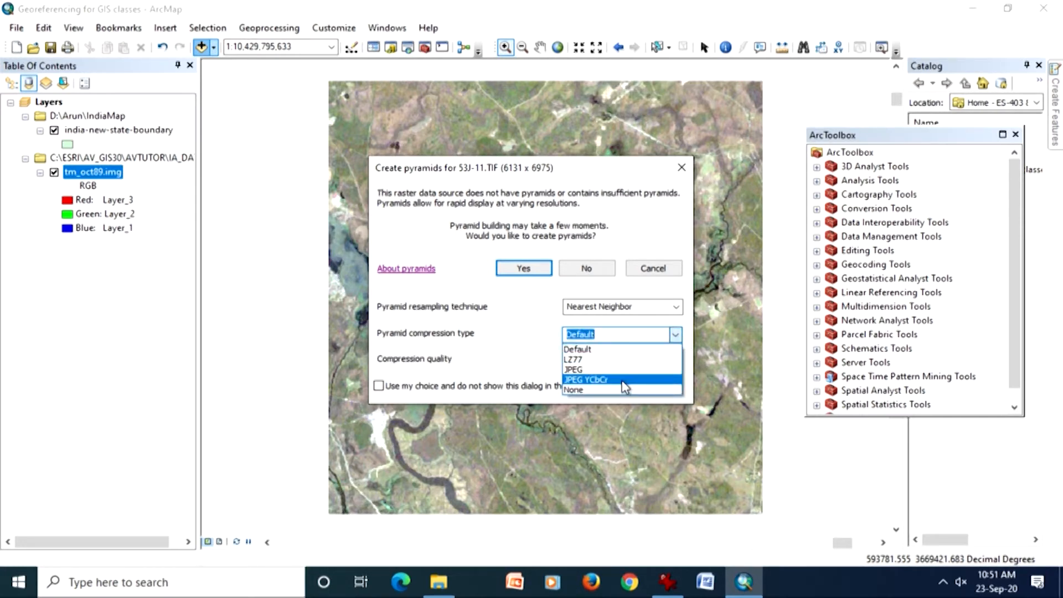
left_click(535, 358)
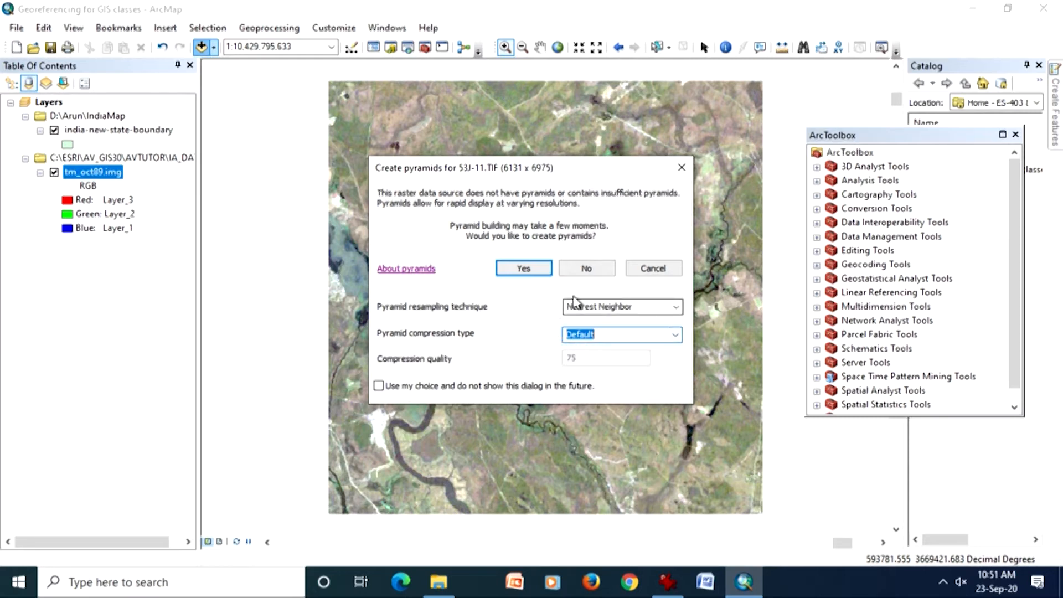
- Build the pyramids for 53J-11.TIF, accept its missing spatial reference, and zoom to the added layer
left_click(523, 268)
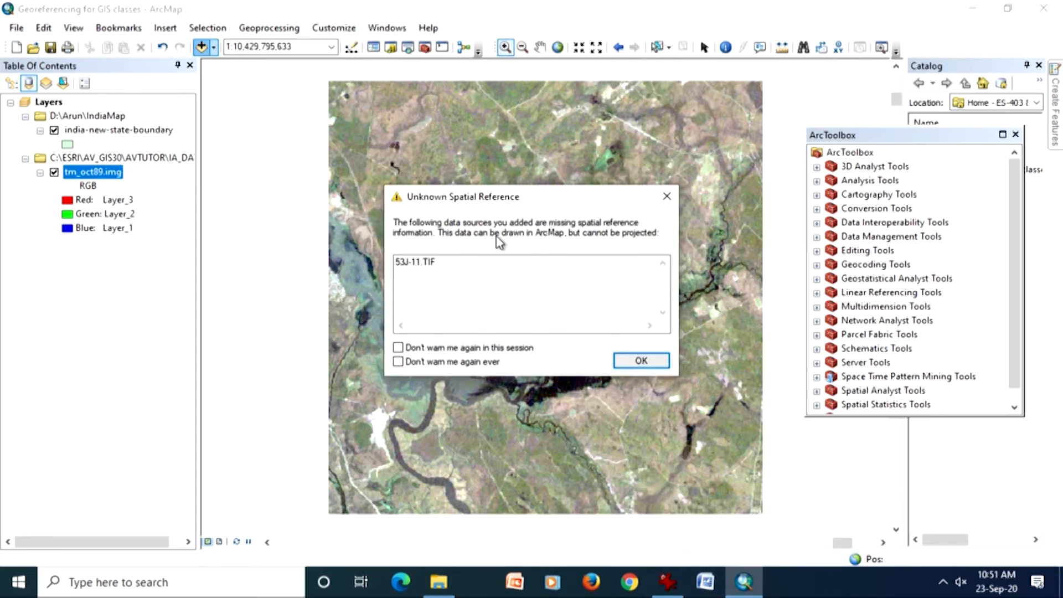
left_click(641, 361)
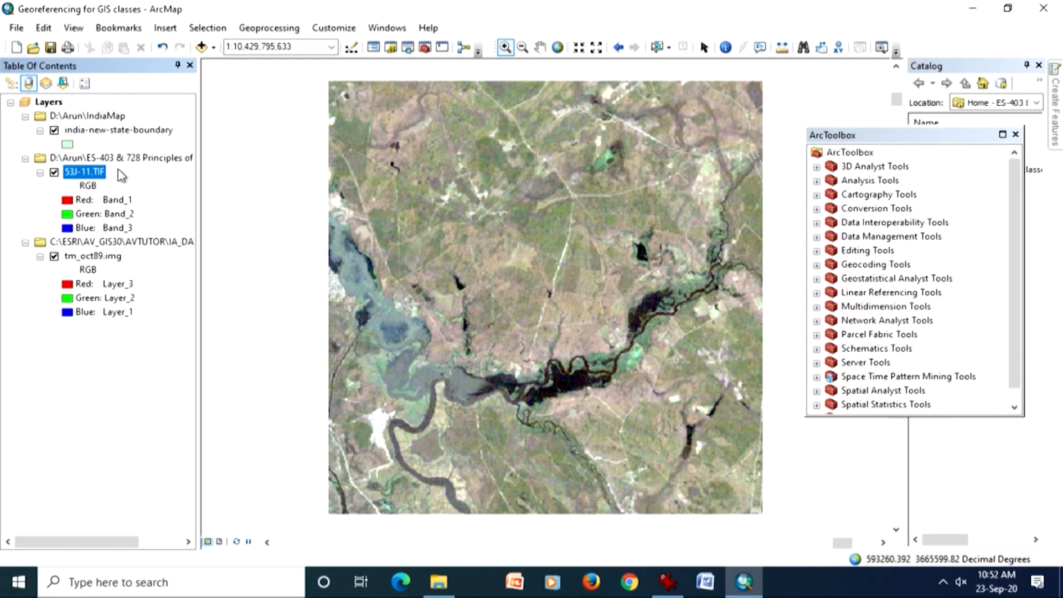
right_click(91, 175)
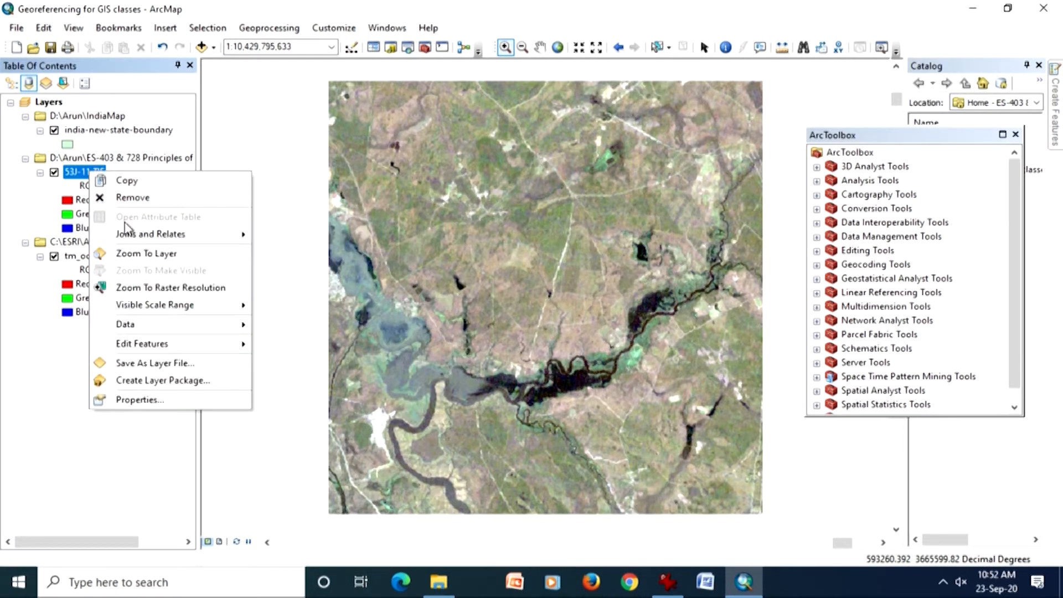
left_click(126, 252)
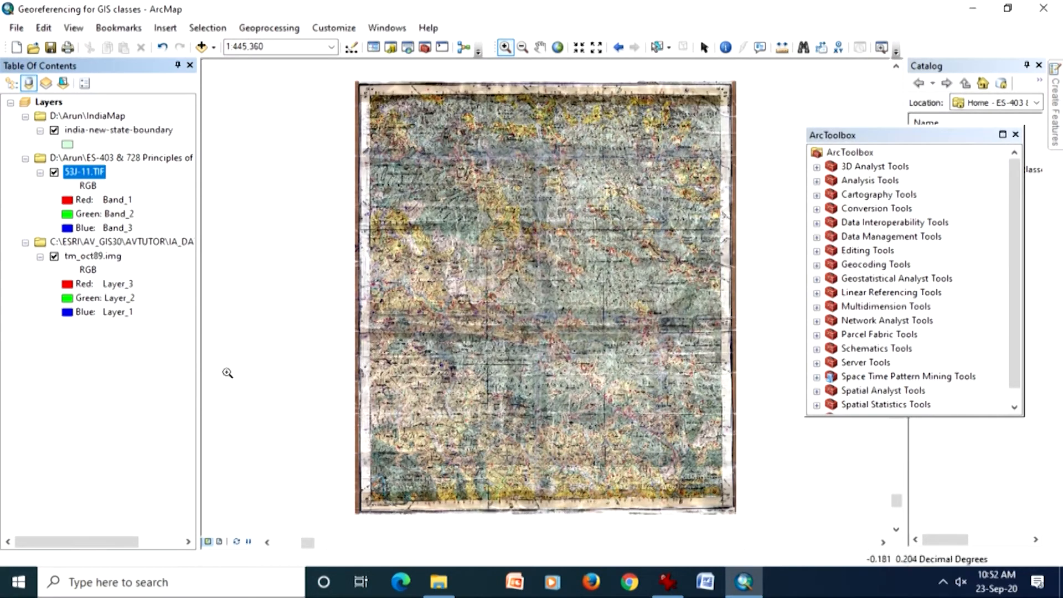
- In File Explorer, inspect the 53J-11.TIF pyramid file, the original 53J-11 image and 53J-11.TIF.aux in the Toposheet folder, and return to ArcMap
left_click(438, 581)
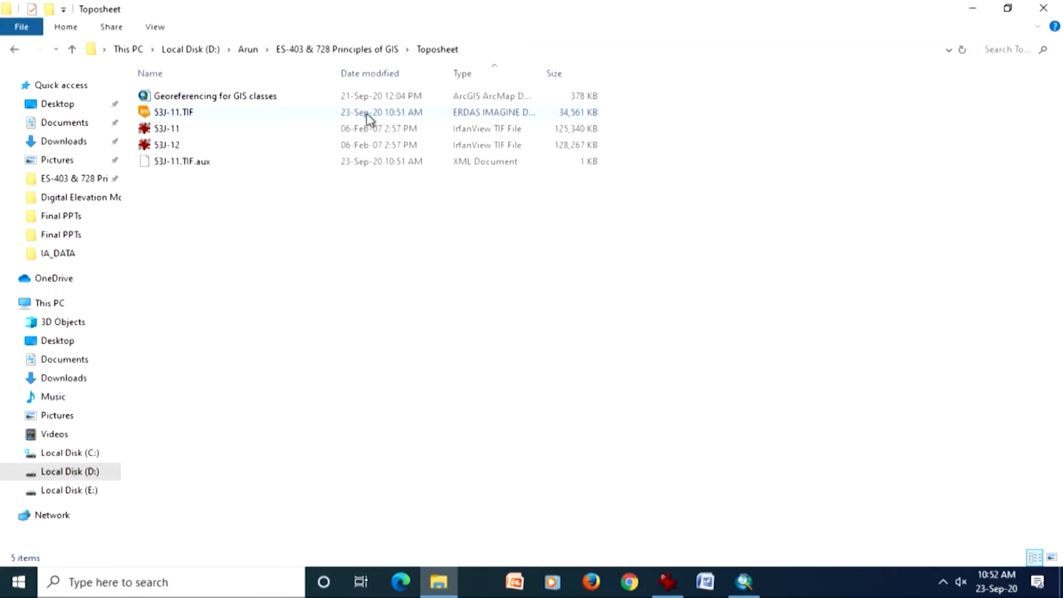
left_click(191, 113)
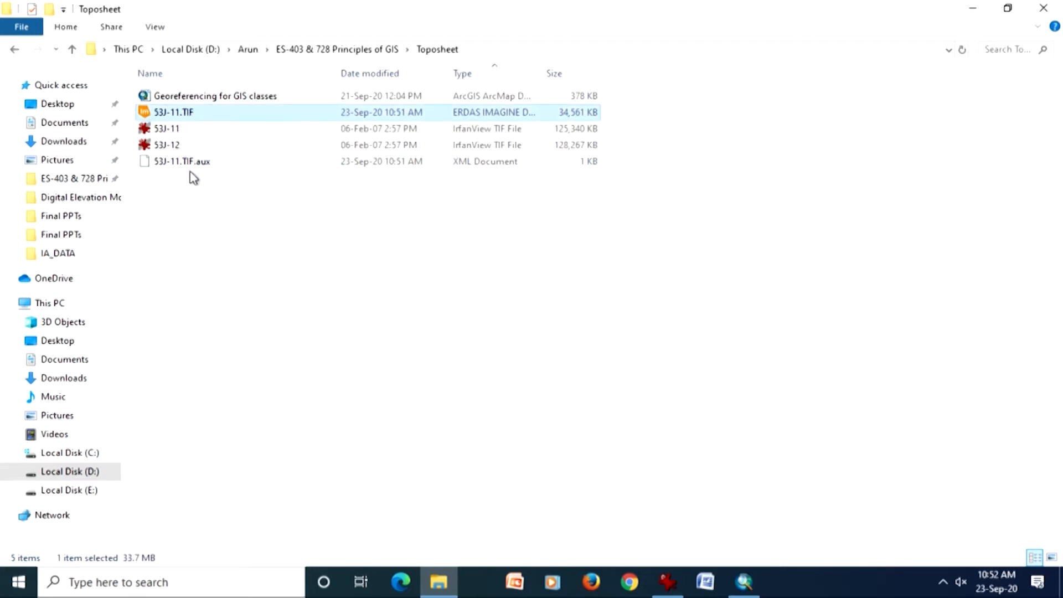
left_click(177, 130)
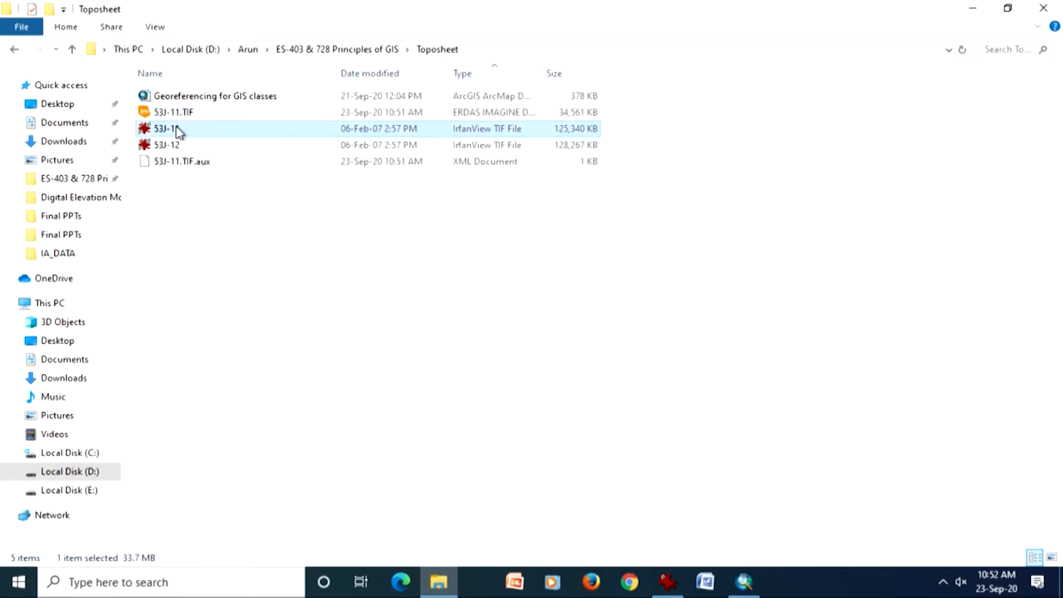
left_click(189, 164)
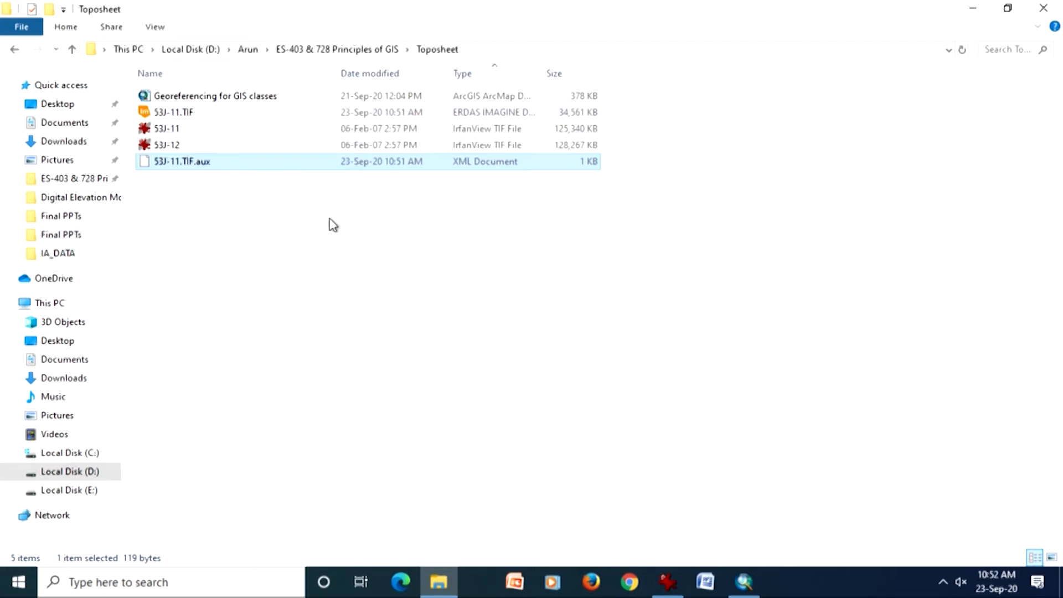
left_click(745, 592)
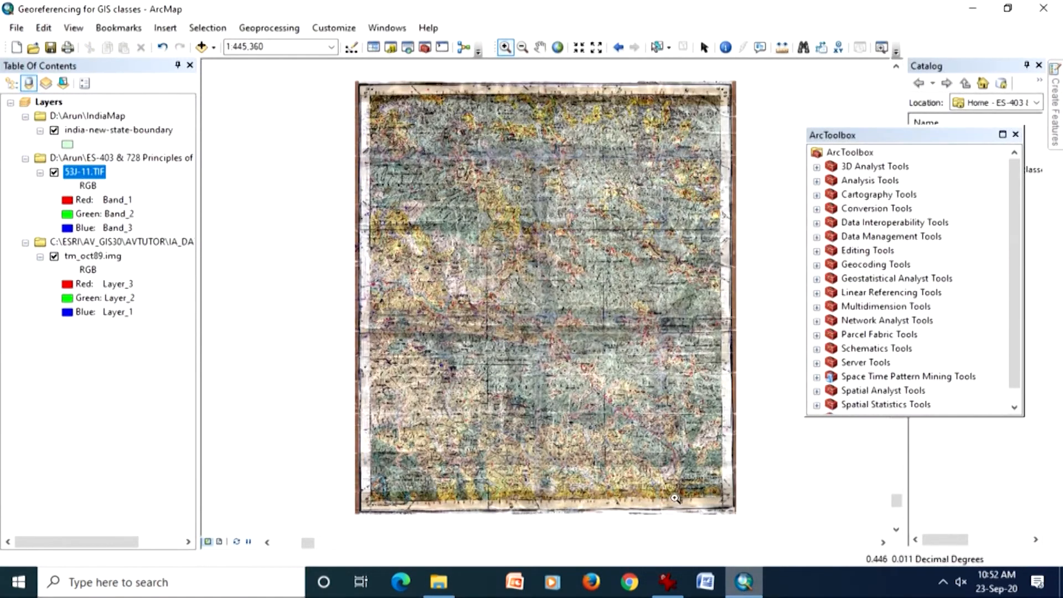
- Remove the 53J-11.TIF layer from the map and add the same raster dataset again, accepting its missing spatial reference
right_click(96, 179)
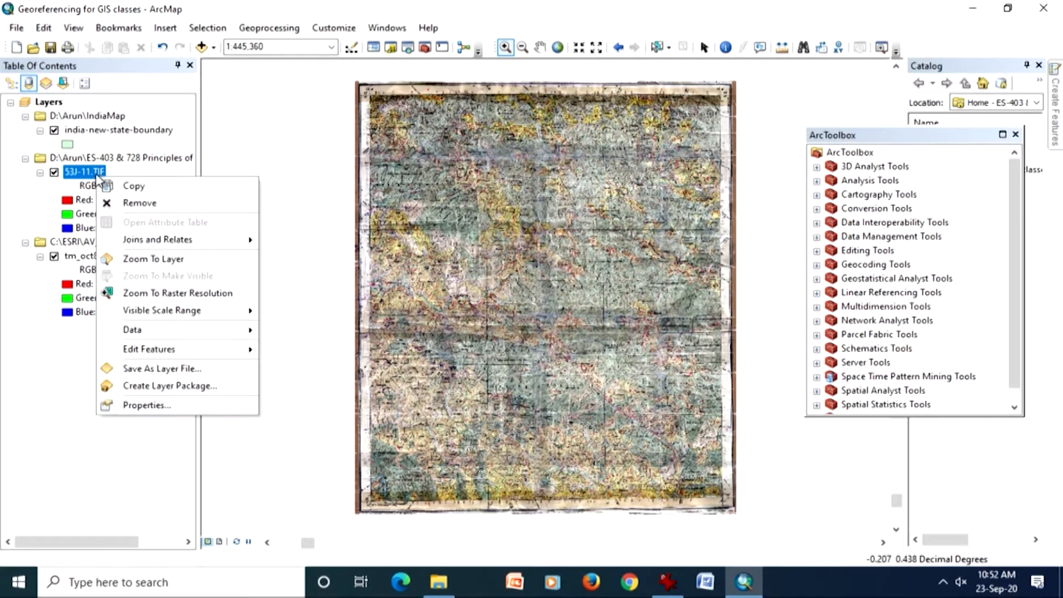
left_click(126, 205)
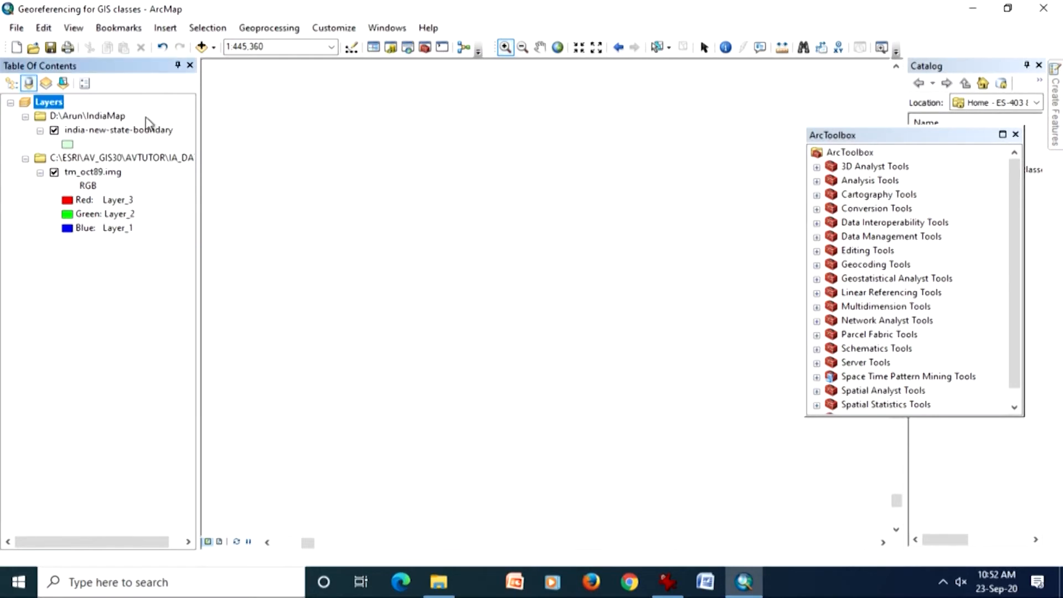
left_click(201, 46)
left_click(382, 232)
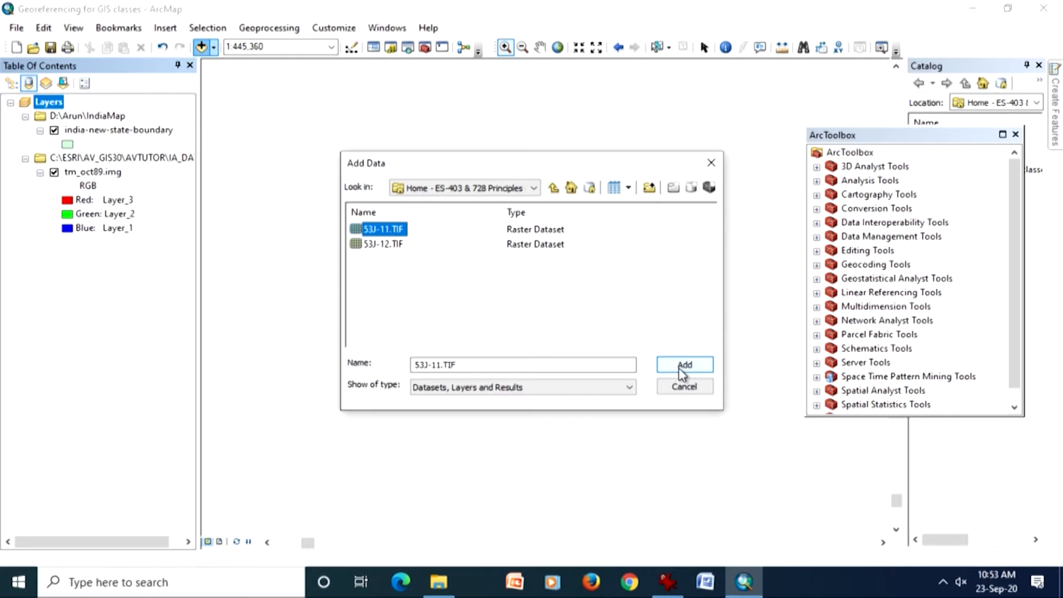
left_click(684, 365)
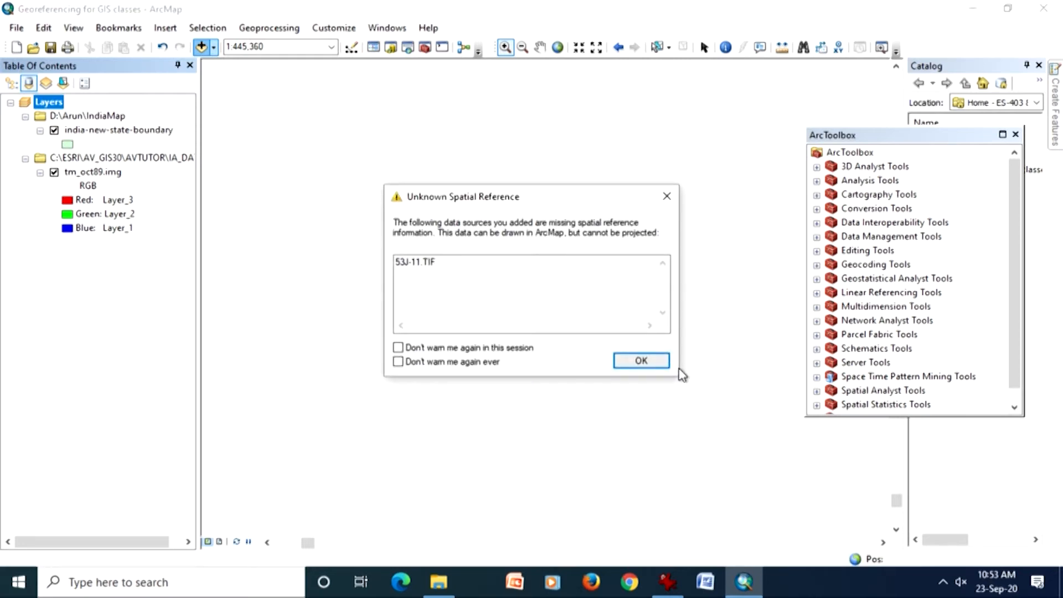
left_click(651, 365)
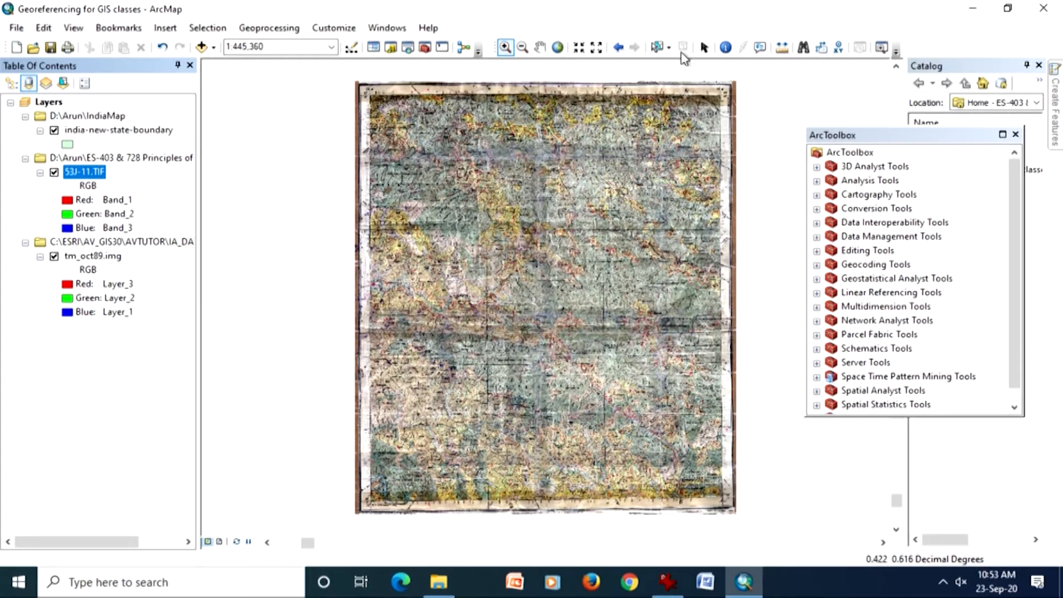
left_click(920, 140)
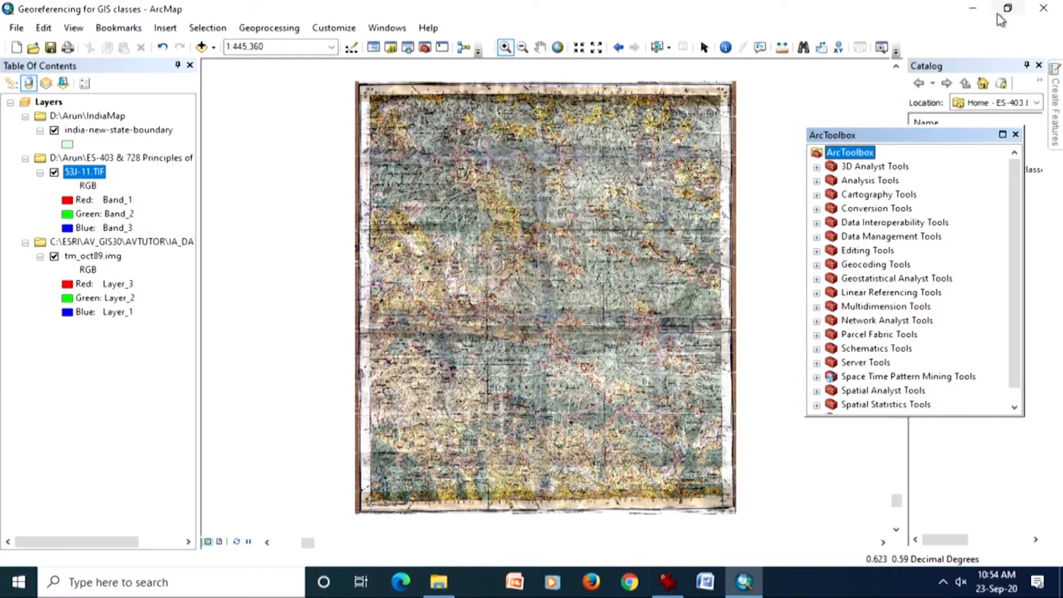
- Switch to IrfanView, check the program's version information, and close it
left_click(668, 581)
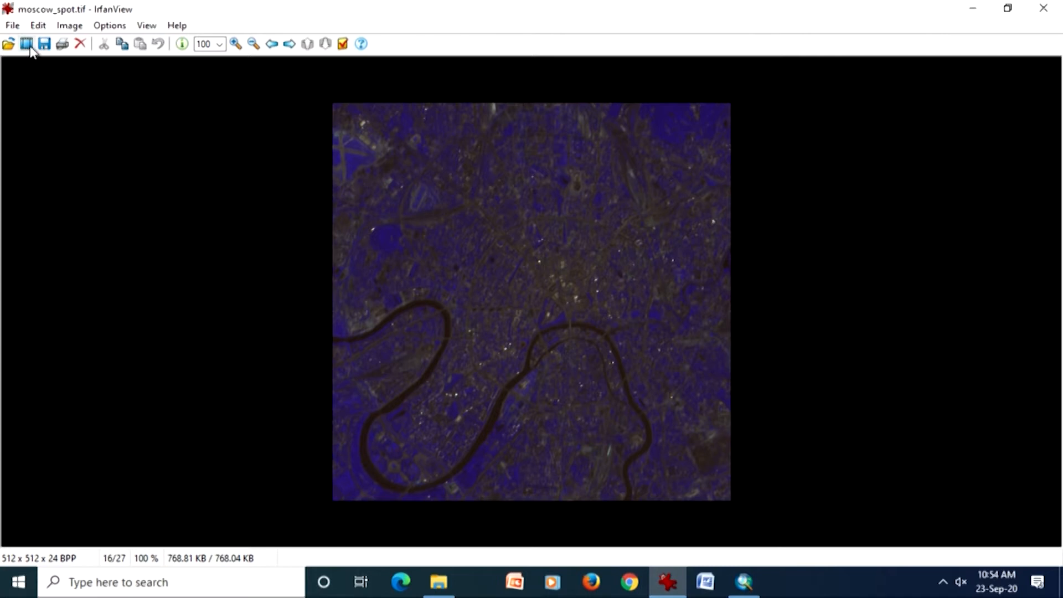
left_click(176, 26)
left_click(204, 223)
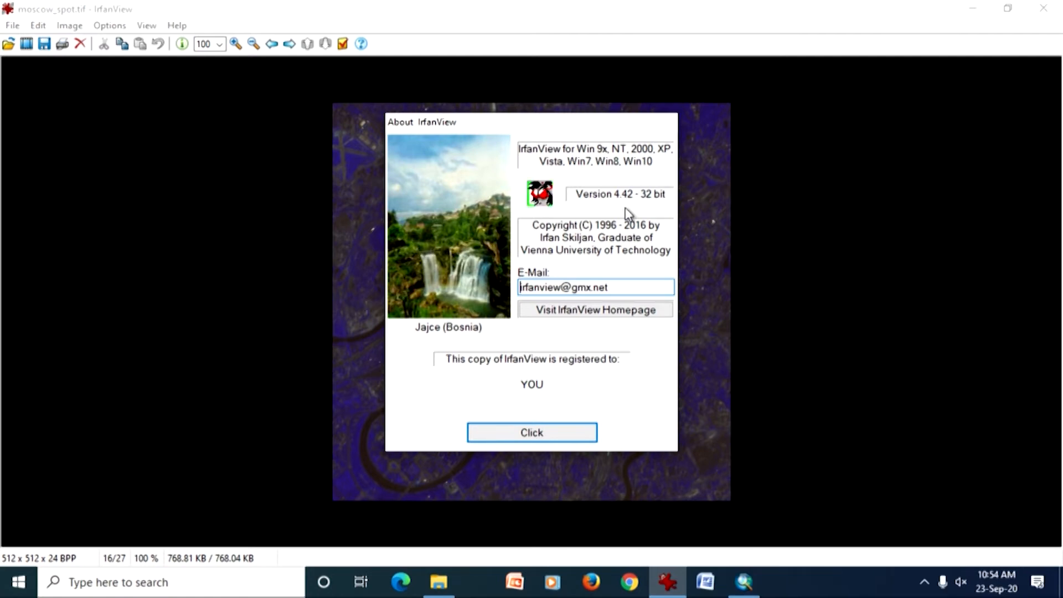
left_click(531, 431)
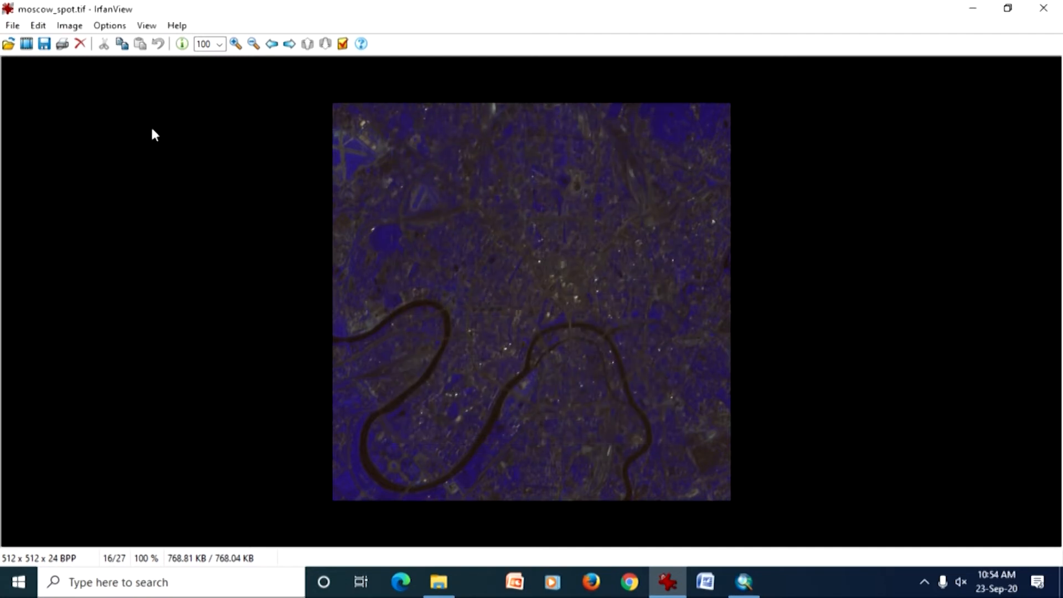
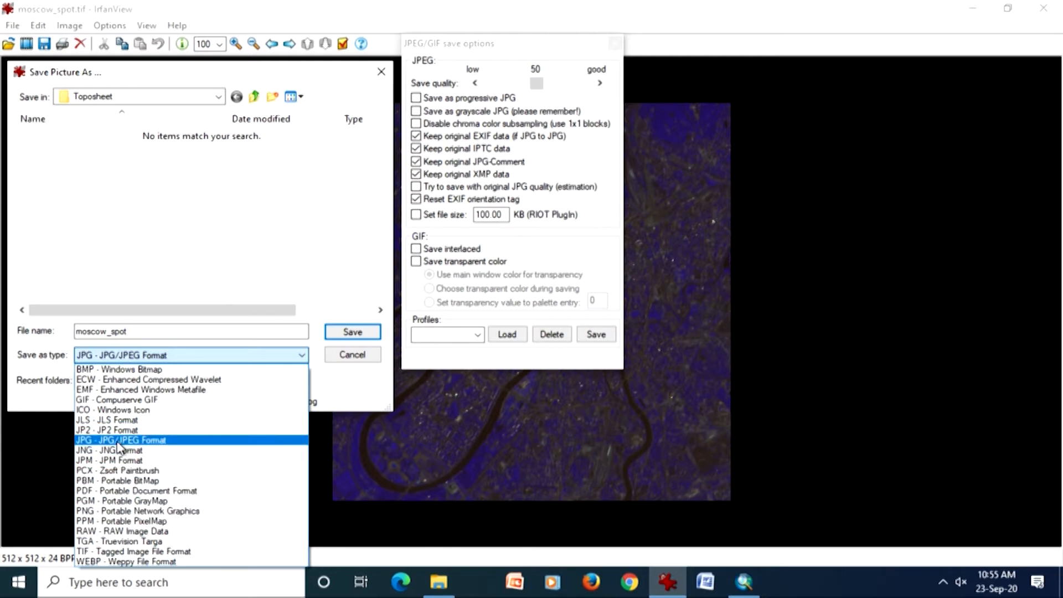
- Choose JPG - JPG/JPEG Format for saving the moscow_spot image and enter 300.00 KB as the file size value
left_click(117, 440)
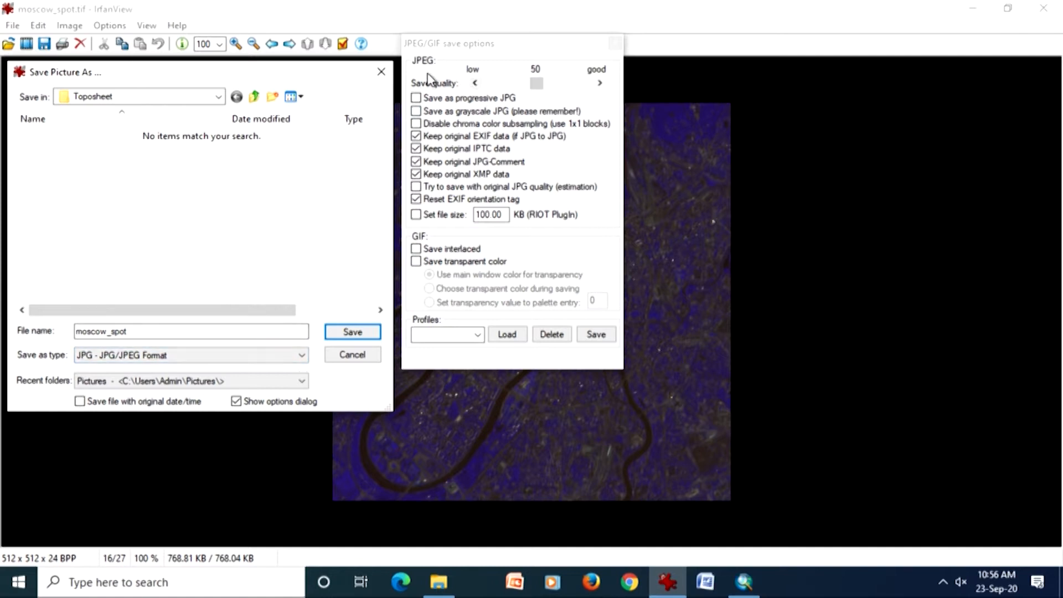
left_click_drag(487, 50, 486, 74)
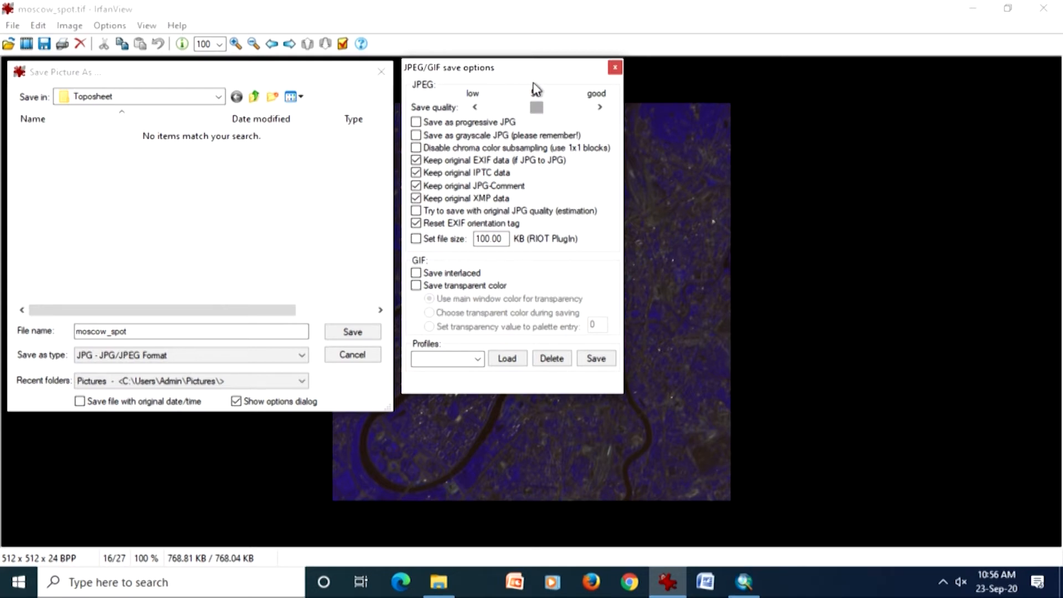
left_click(490, 241)
key("BackSpace")
key("BackSpace")
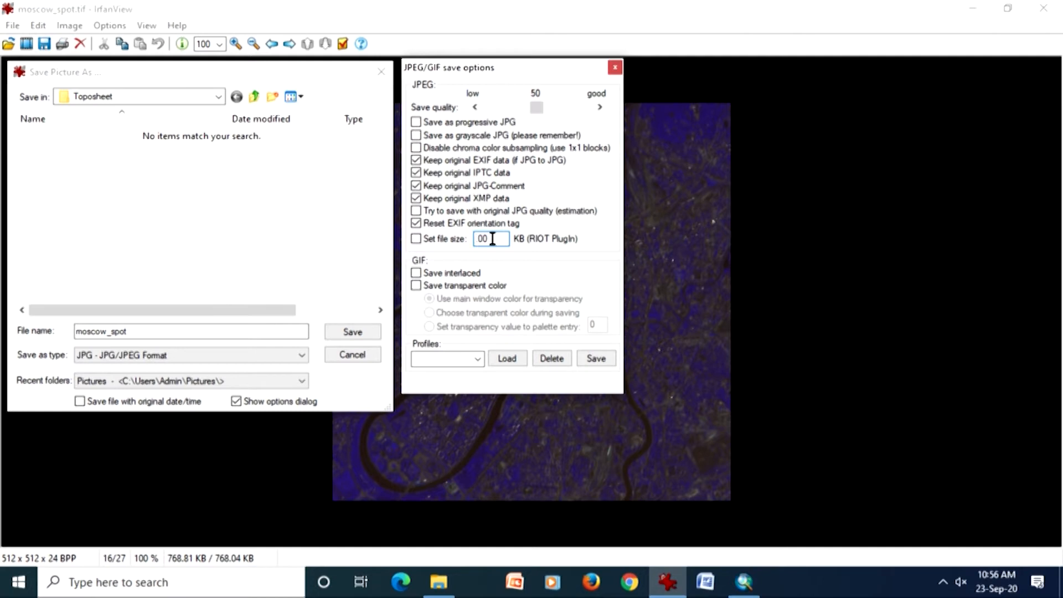
type("300.")
- Save the moscow_spot image as a JPG in the Temp folder on drive C
left_click(219, 98)
left_click(220, 98)
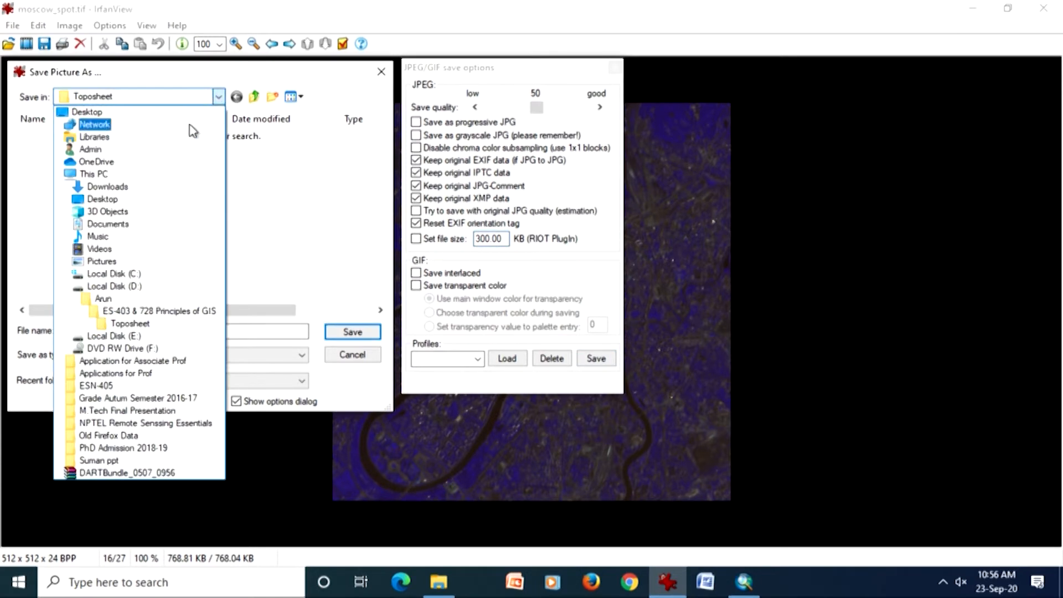
left_click(119, 274)
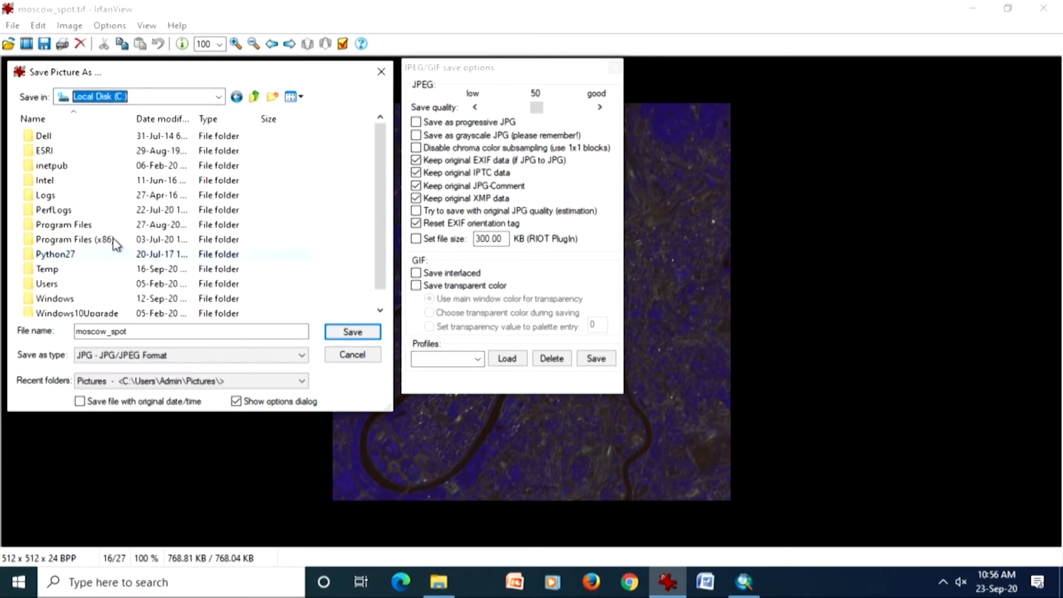
double_click(59, 269)
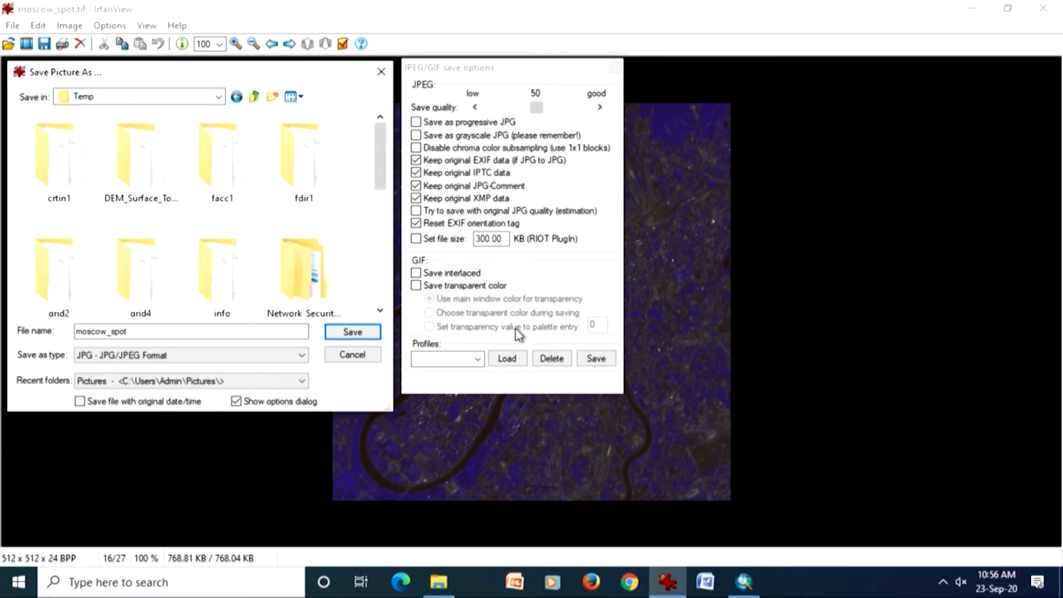
left_click(496, 242)
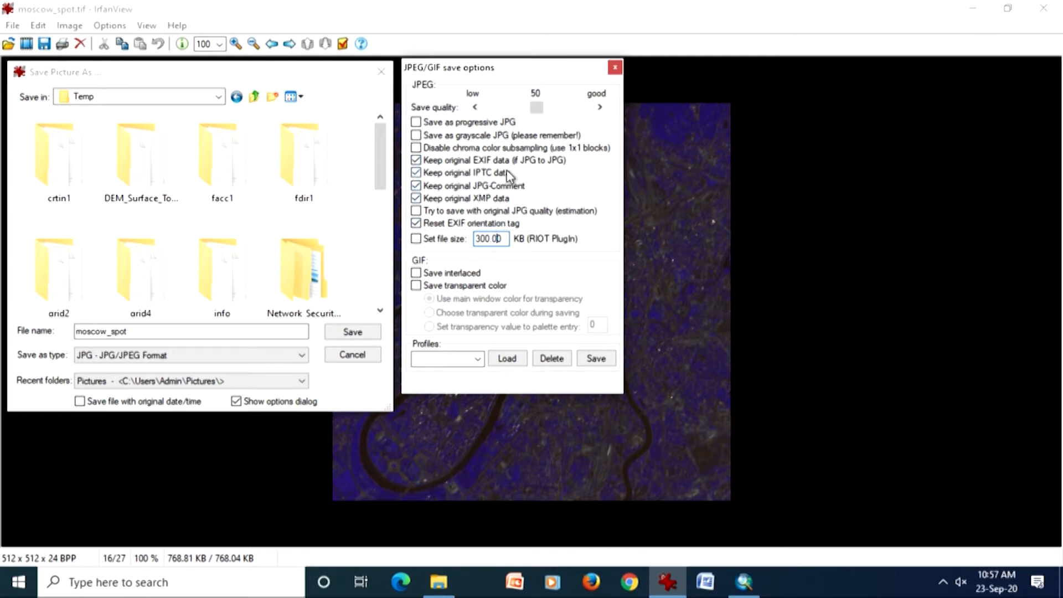
left_click(592, 361)
left_click(346, 334)
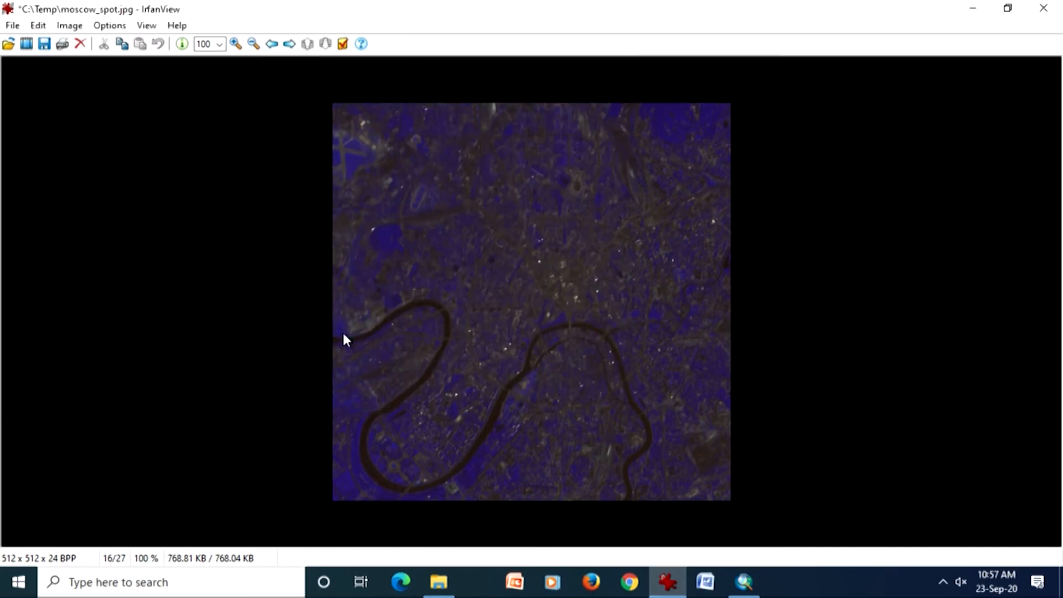
- Look up the saved moscow_spot JPG in the Temp folder on drive C, sorting the files by date modified to check its size
left_click(438, 581)
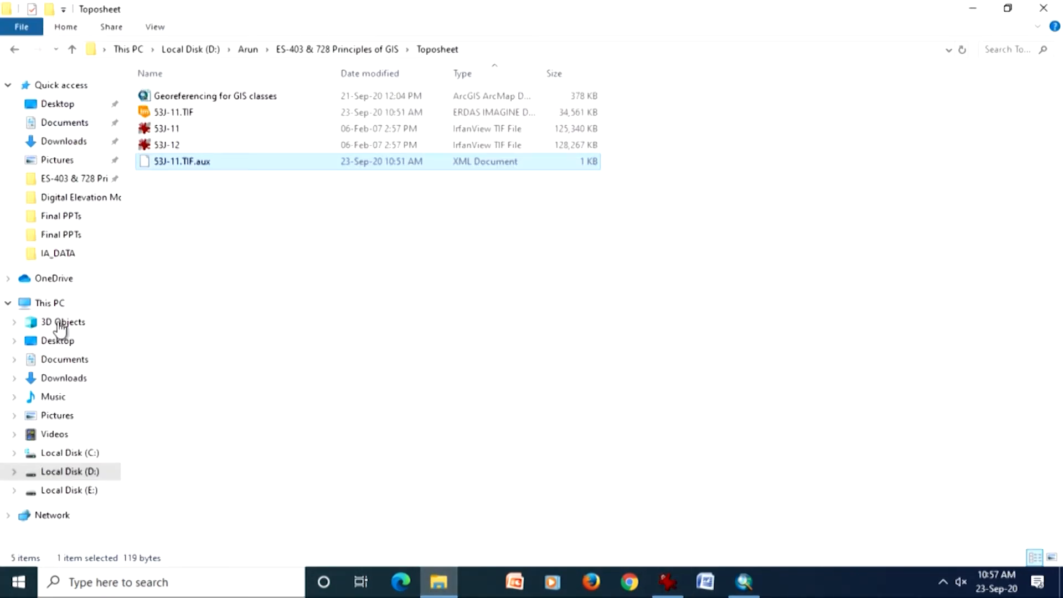
left_click(69, 454)
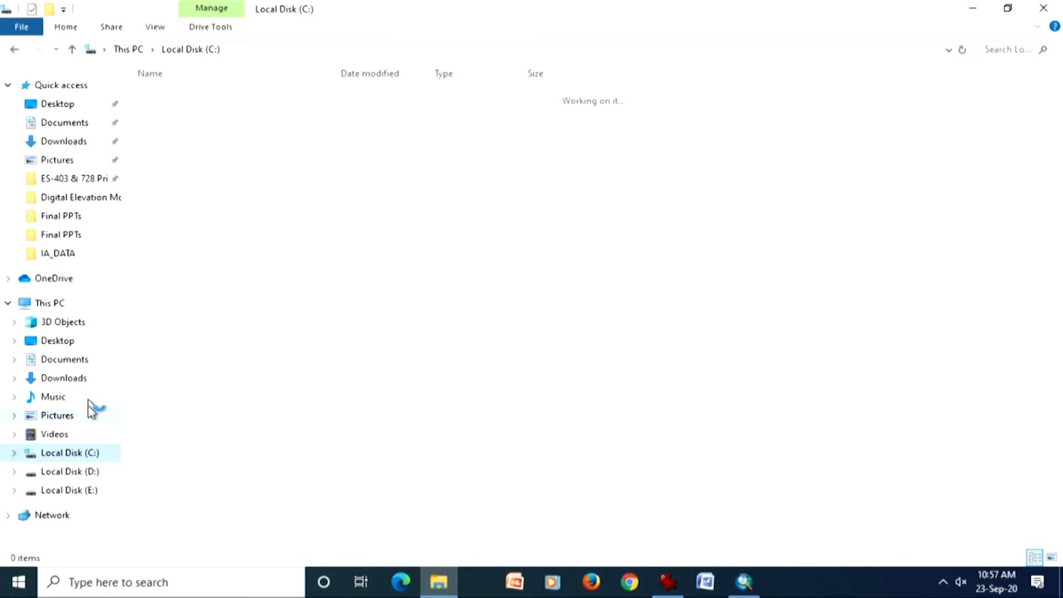
double_click(165, 267)
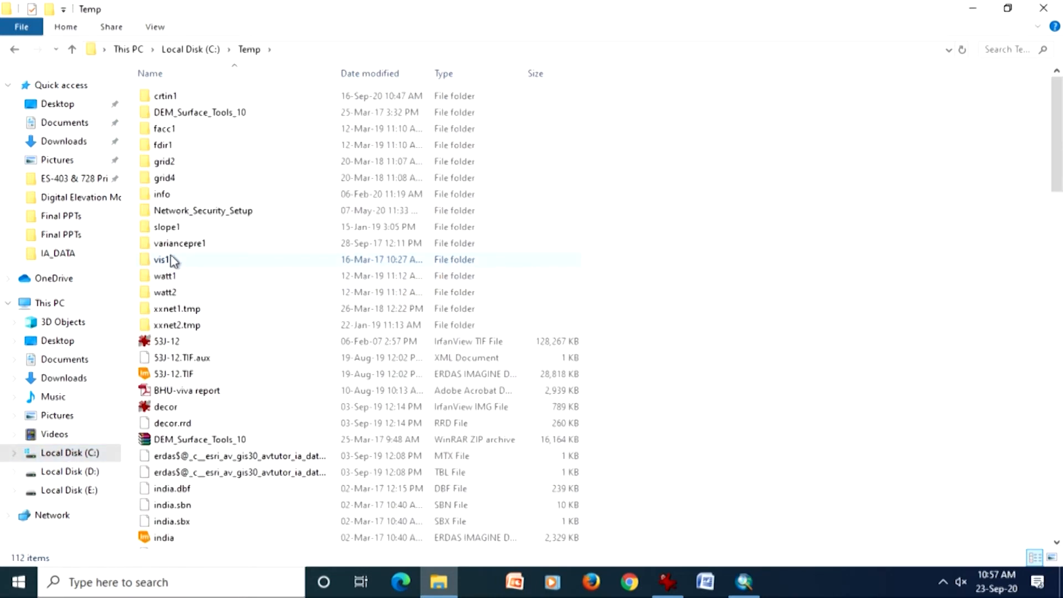
left_click(357, 74)
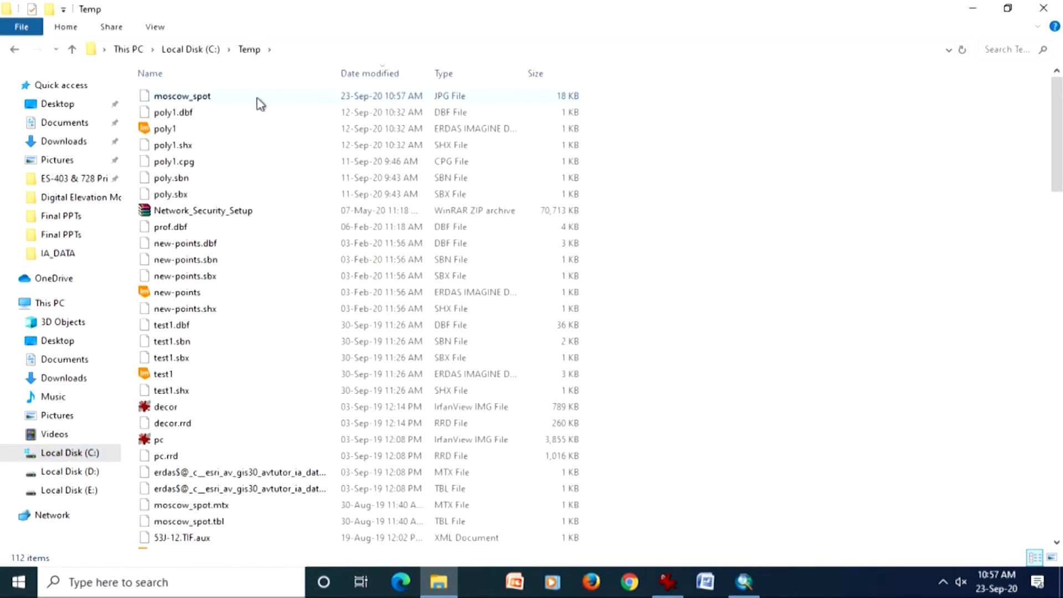
left_click(224, 102)
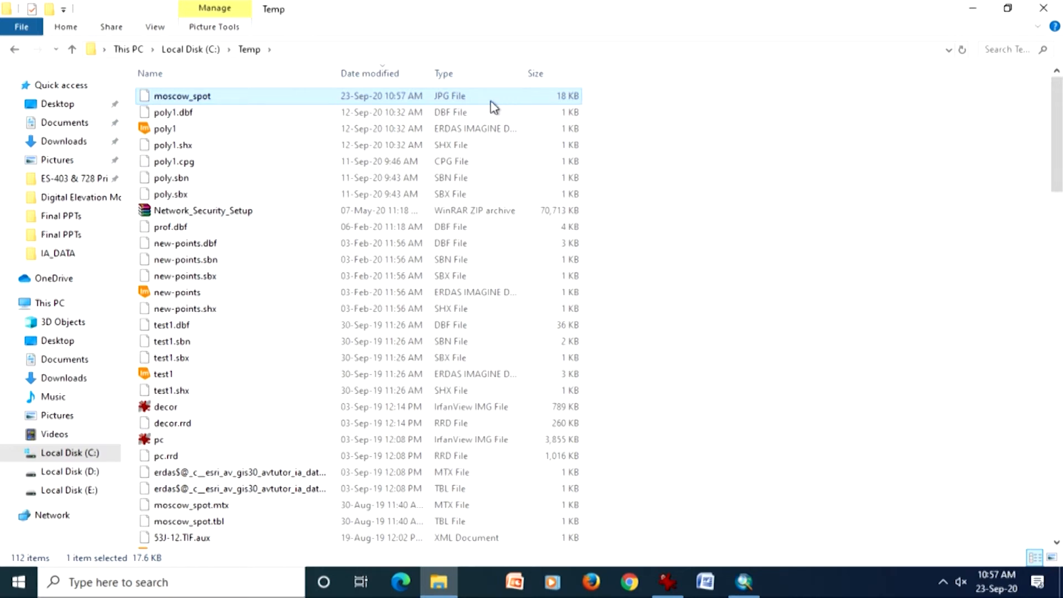
left_click(976, 16)
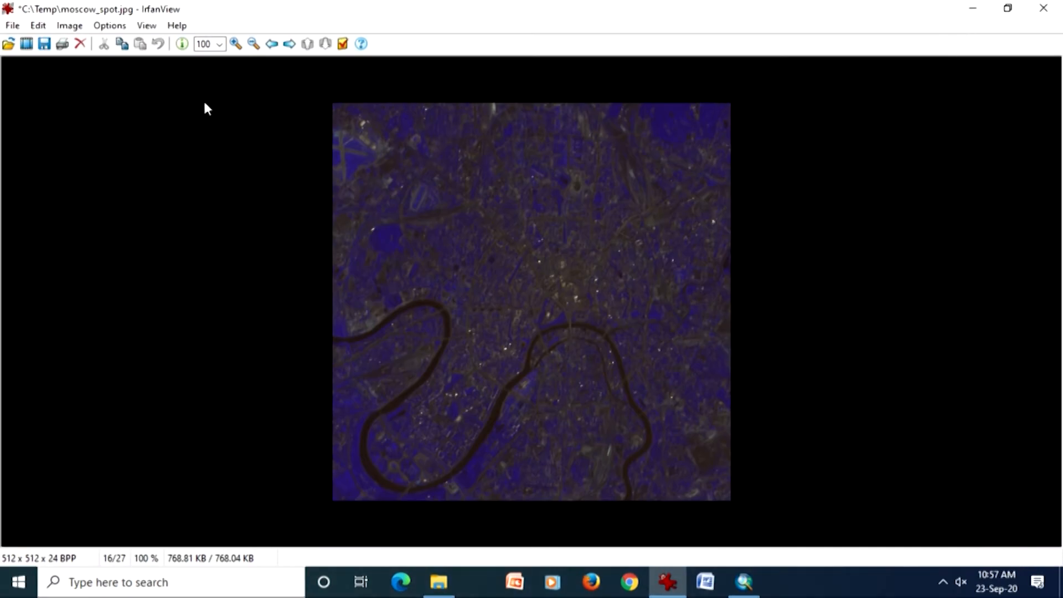
- Examine the TIFF compression options for saving the moscow_spot image, including None, LZW, Packbits, ZIP and Huffman RLE
left_click(13, 26)
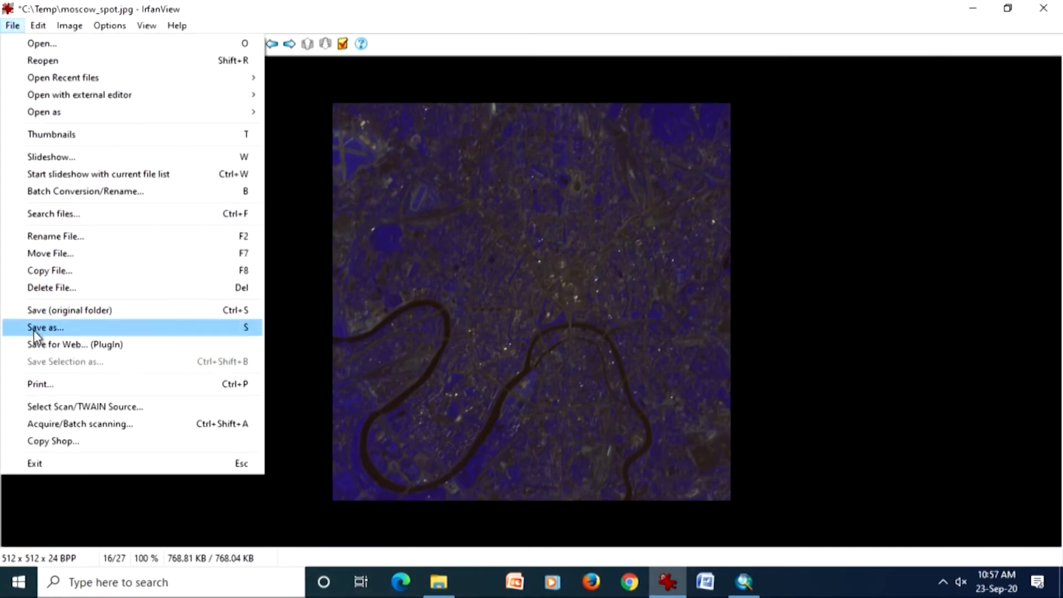
left_click(34, 329)
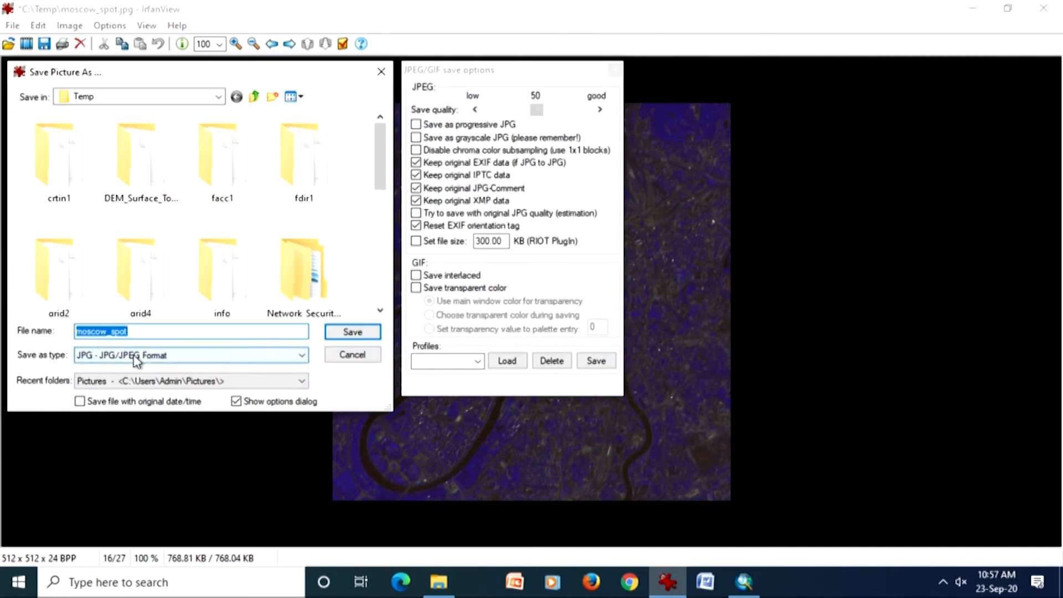
left_click(302, 357)
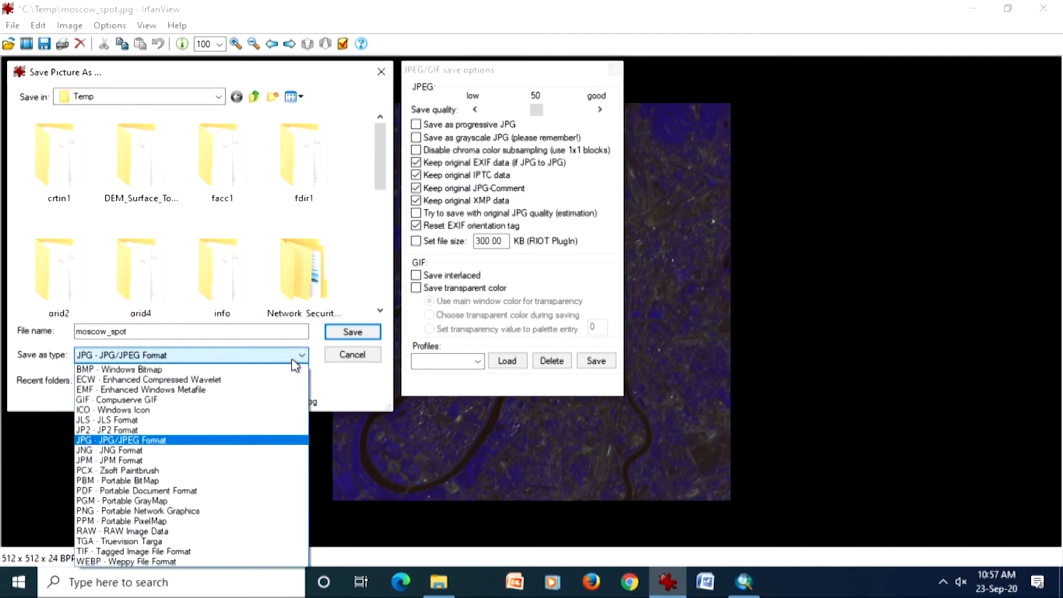
left_click(166, 560)
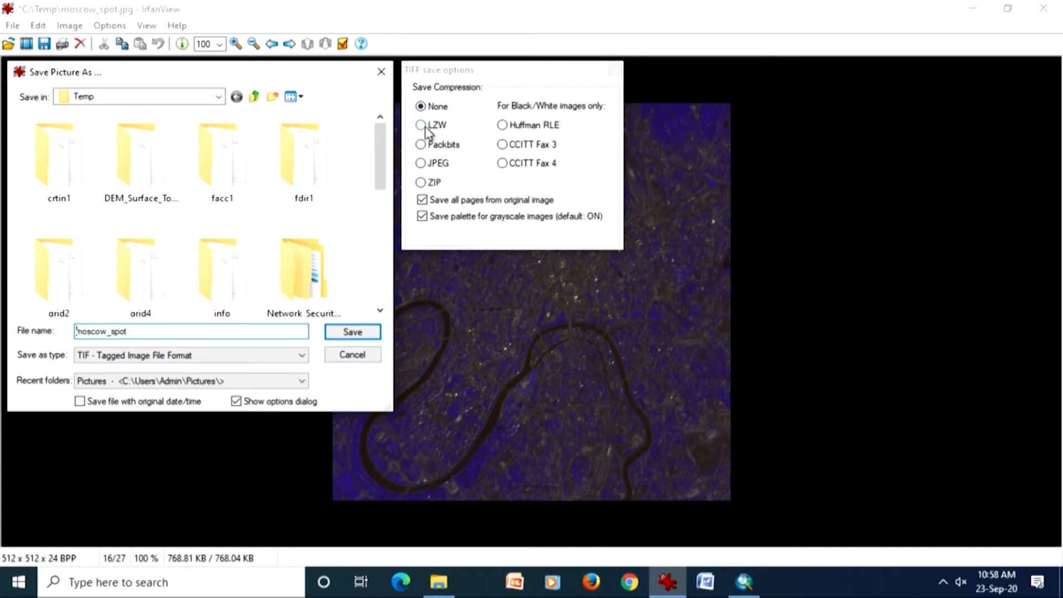
left_click(504, 126)
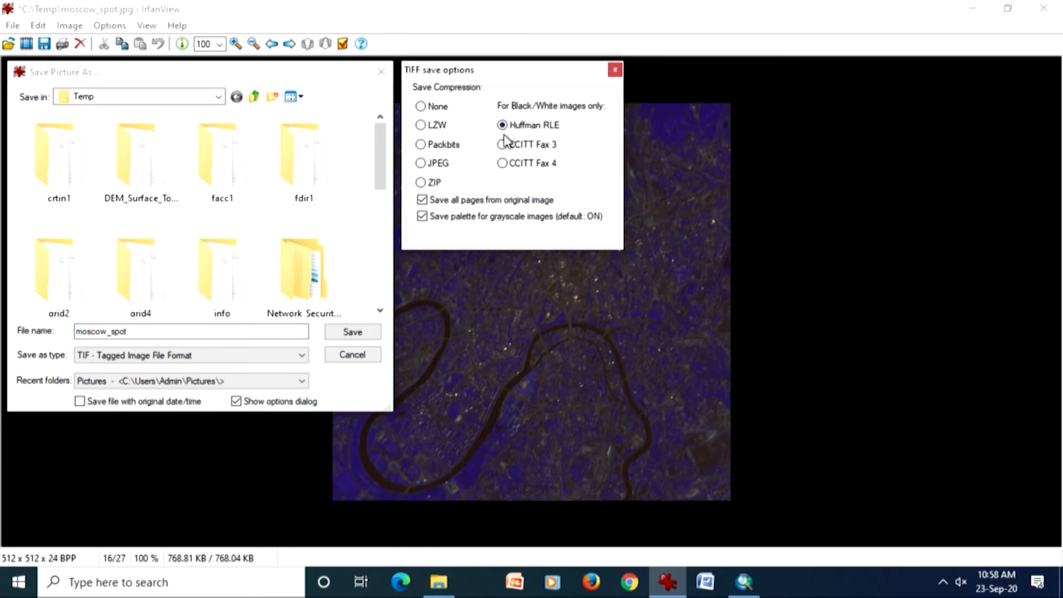
left_click(421, 127)
left_click(421, 146)
left_click(431, 113)
left_click(421, 184)
left_click(437, 128)
left_click(504, 126)
- Compare the save options offered for the GIF, BMP, EMF and RAW formats, and cancel saving the image
left_click(303, 355)
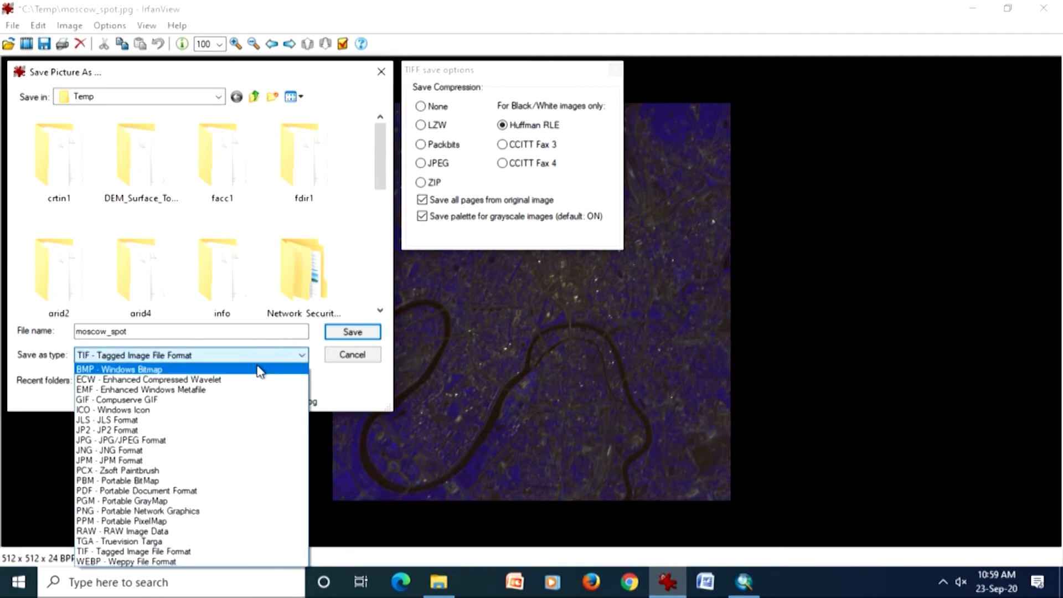
left_click(255, 399)
left_click_drag(432, 87, 618, 104)
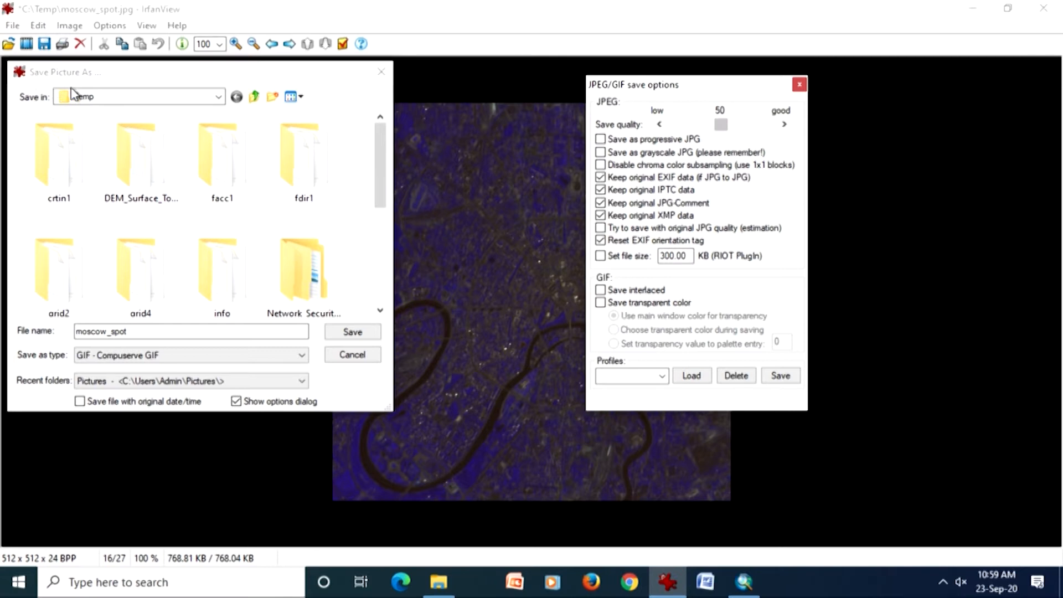
left_click(303, 356)
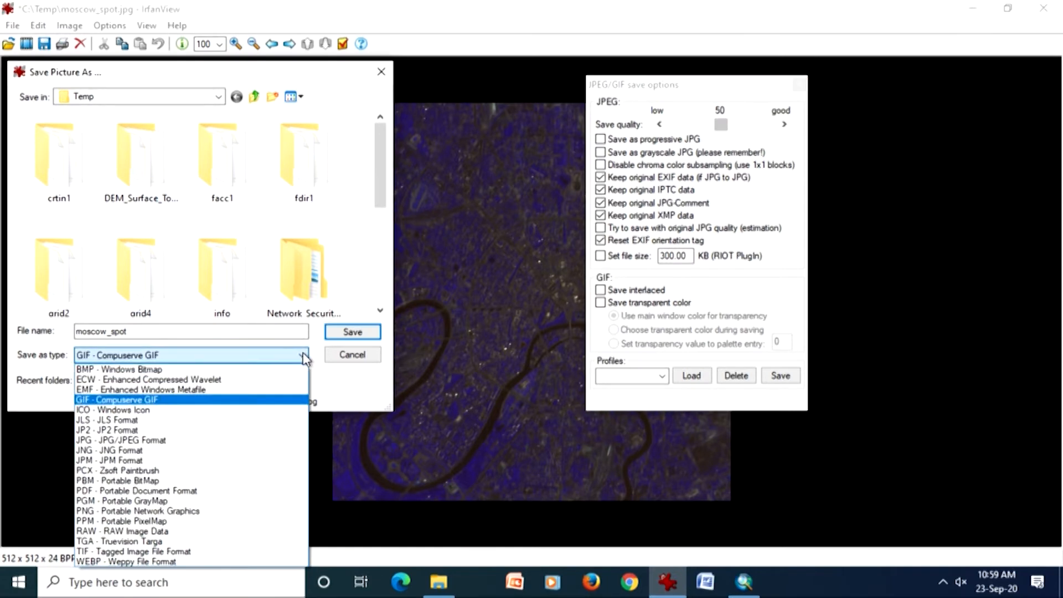
left_click(266, 370)
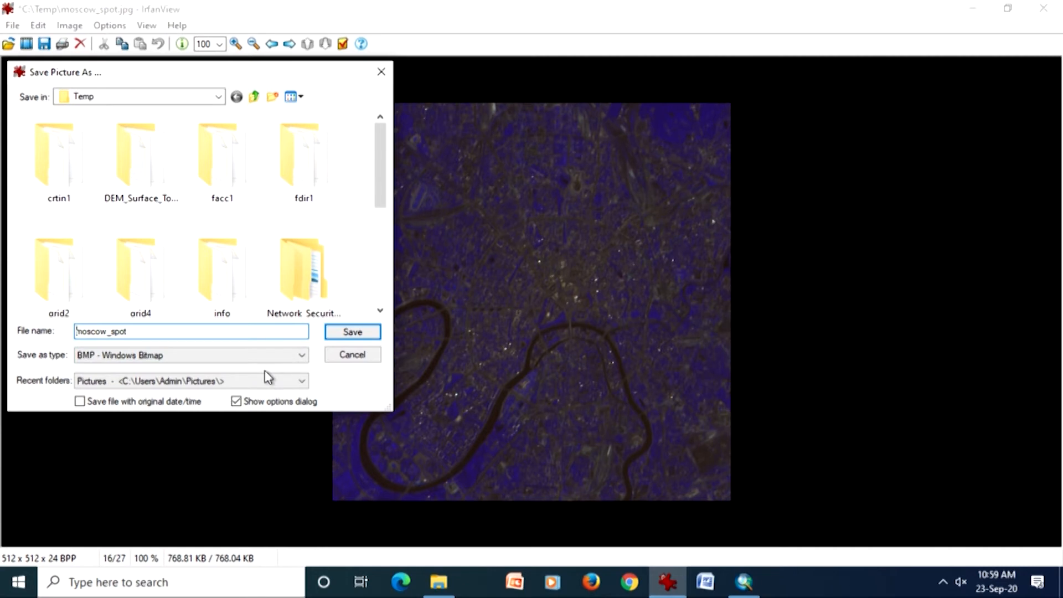
left_click(303, 356)
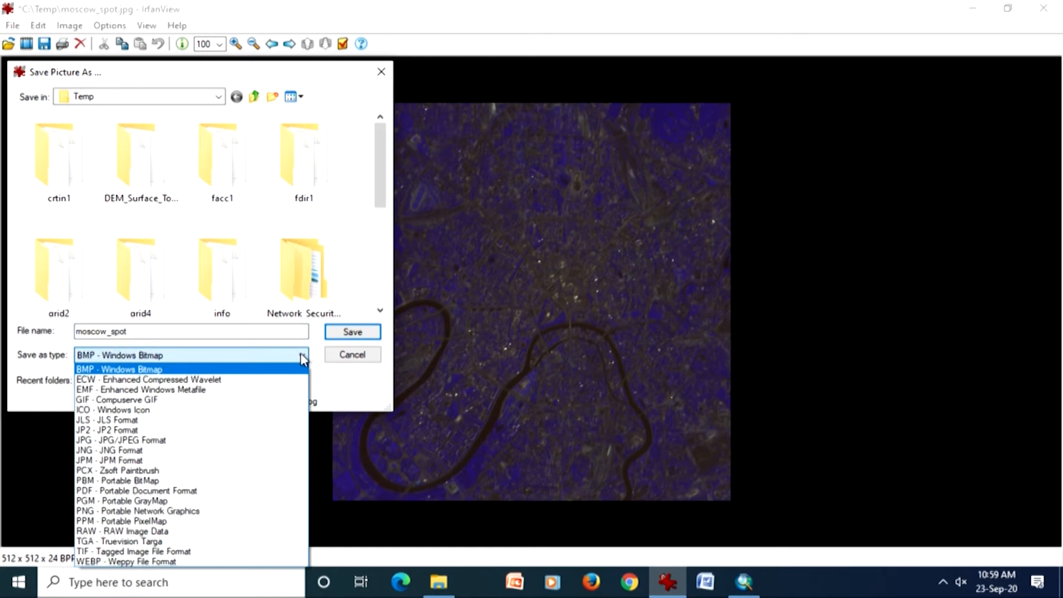
left_click(262, 390)
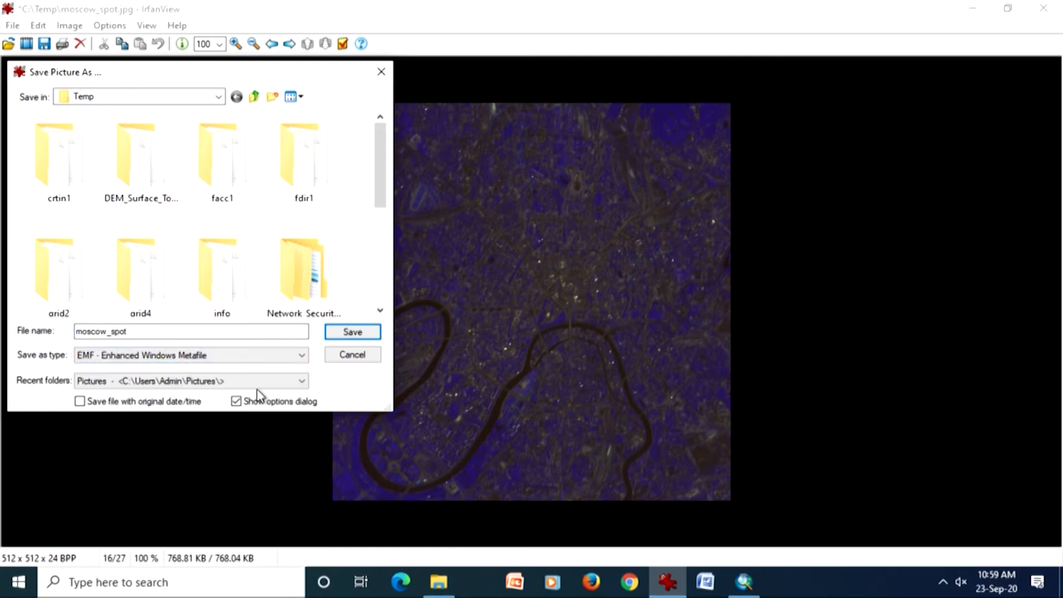
left_click(302, 357)
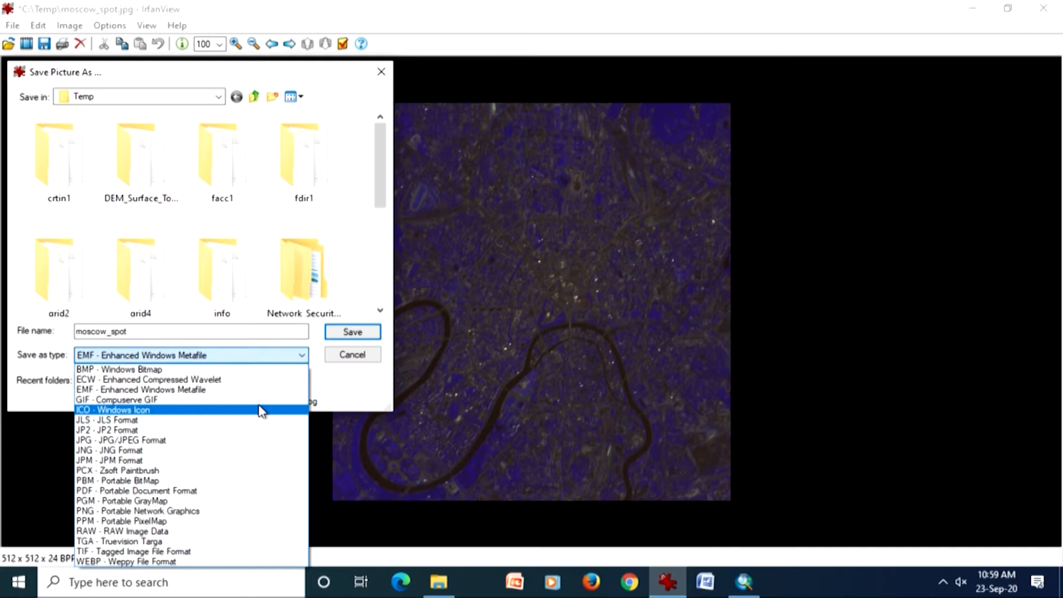
left_click(187, 532)
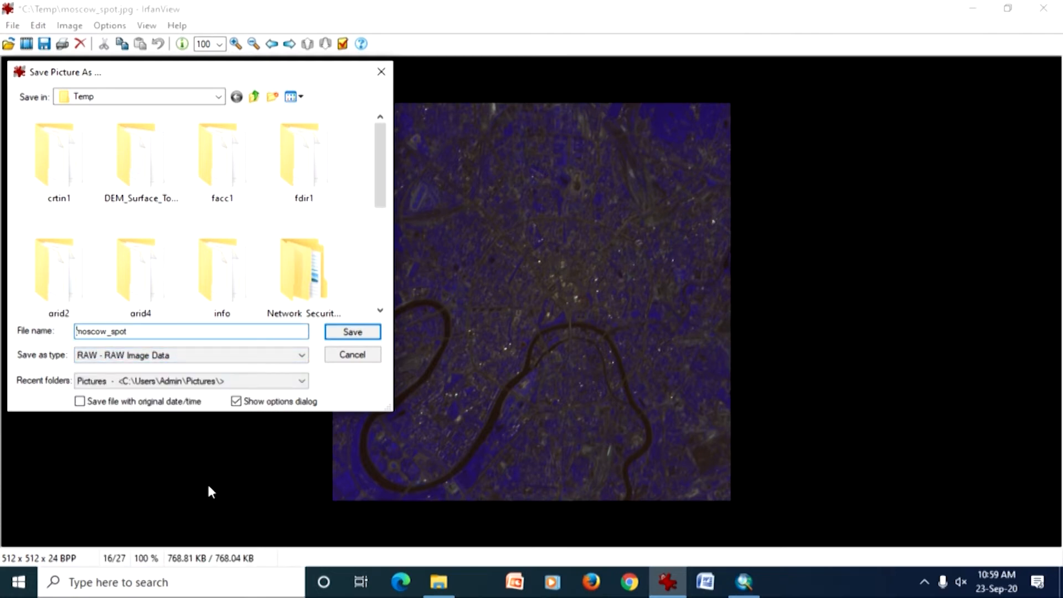
left_click(343, 358)
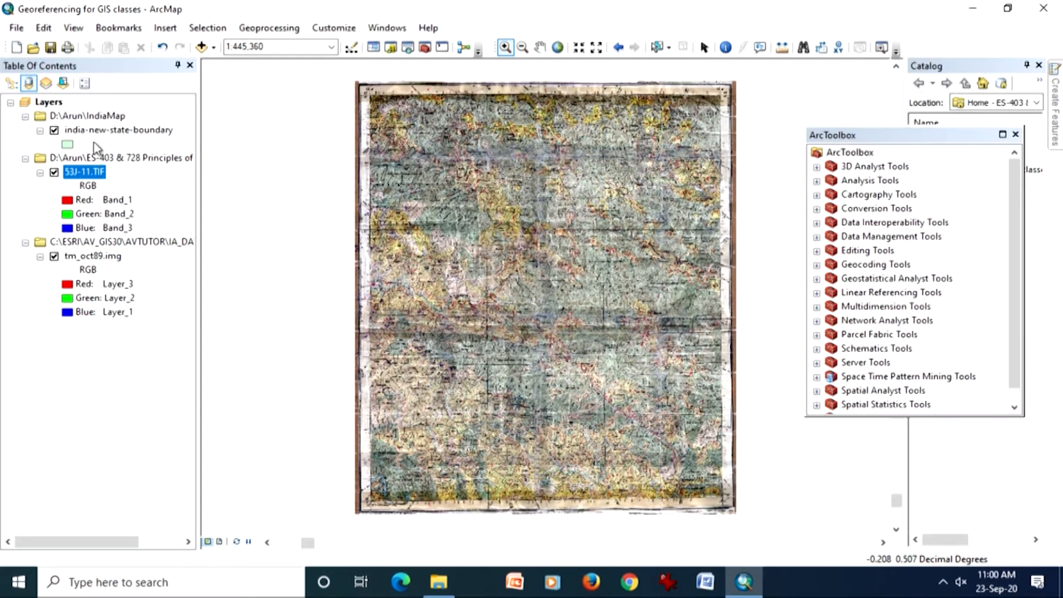
- In ArcMap, hide the tm_oct89.img and 53J-11.TIF layers and zoom to the india-new-state-boundary layer
left_click(54, 257)
left_click(54, 172)
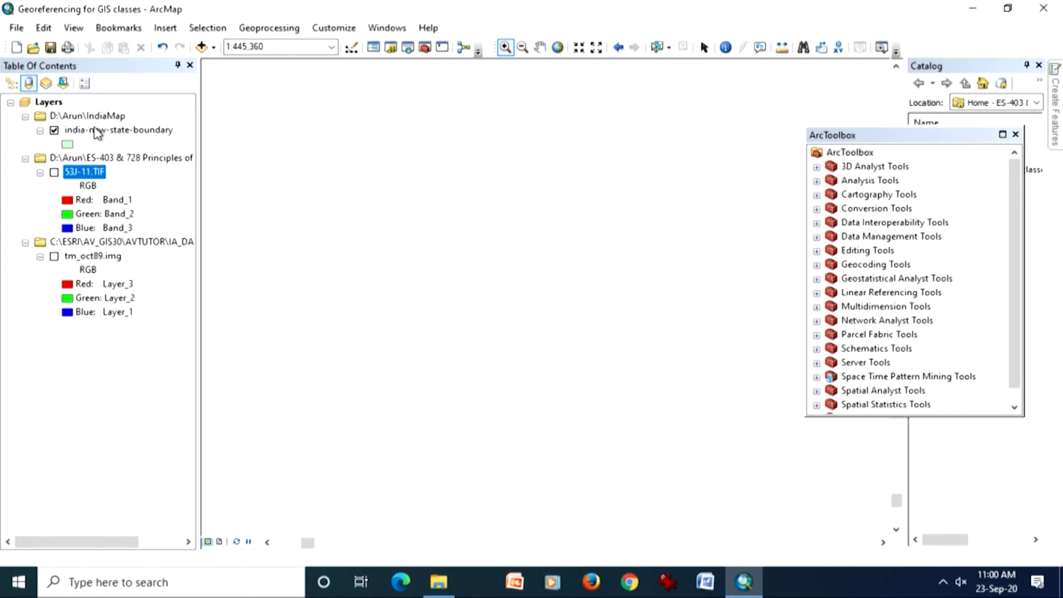
left_click(95, 131)
right_click(99, 129)
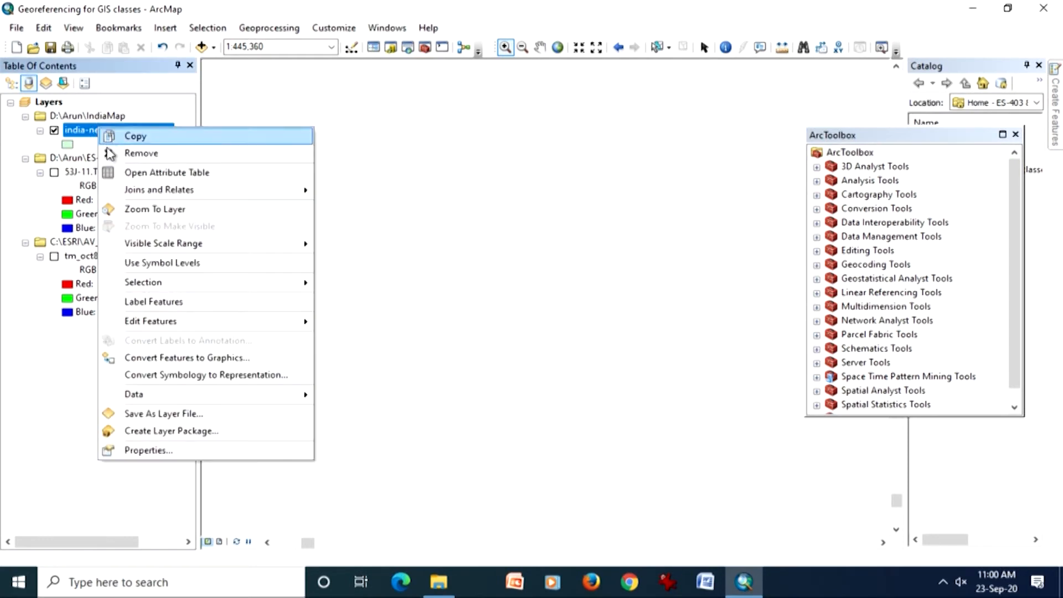
left_click(130, 213)
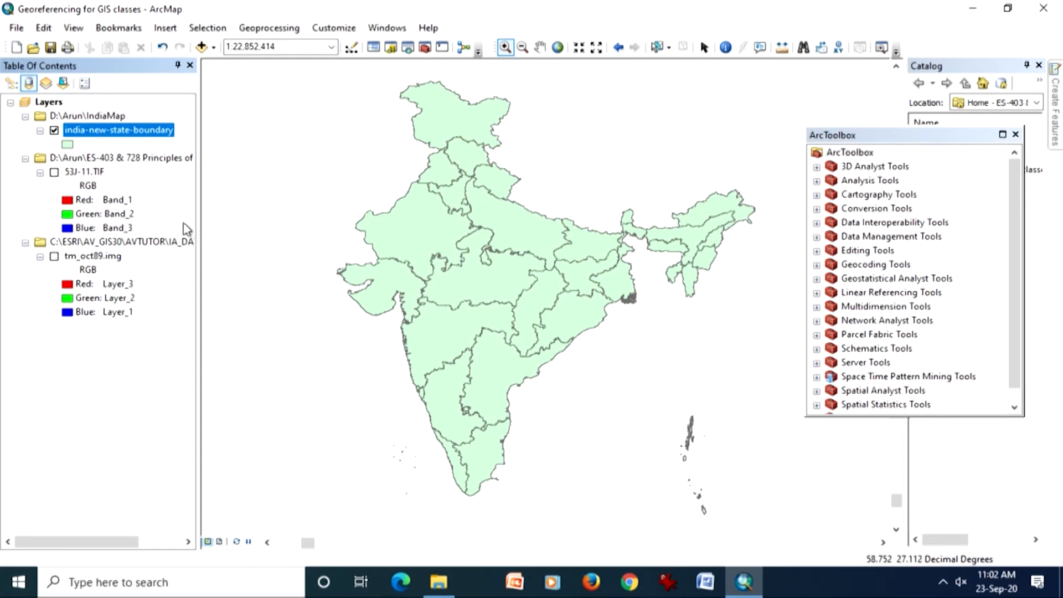
- Show the 53J-11.TIF layer again and zoom the map to its extent
left_click(54, 173)
left_click(54, 173)
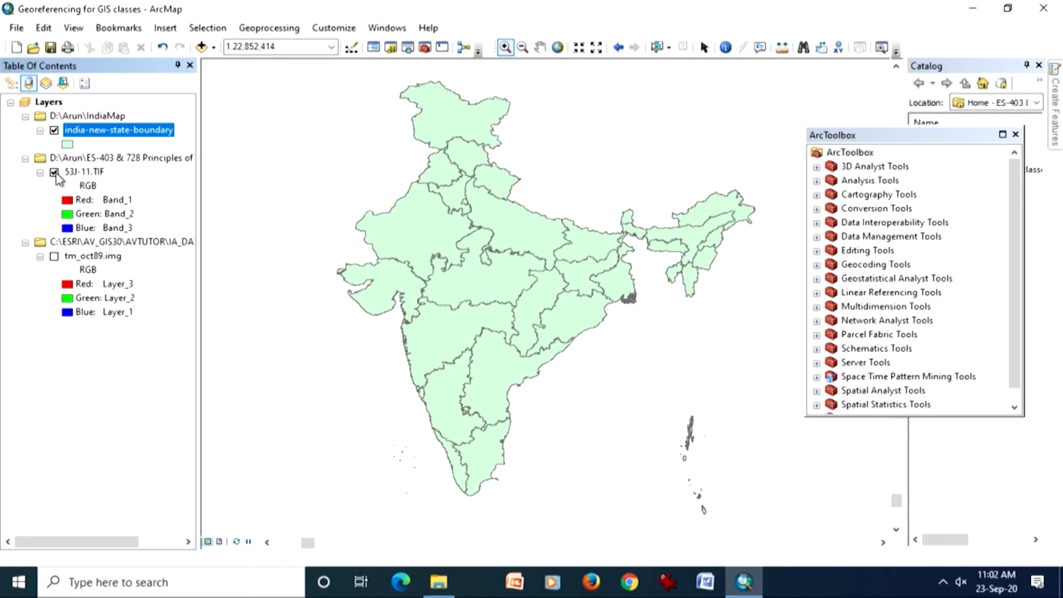
left_click(84, 173)
right_click(85, 175)
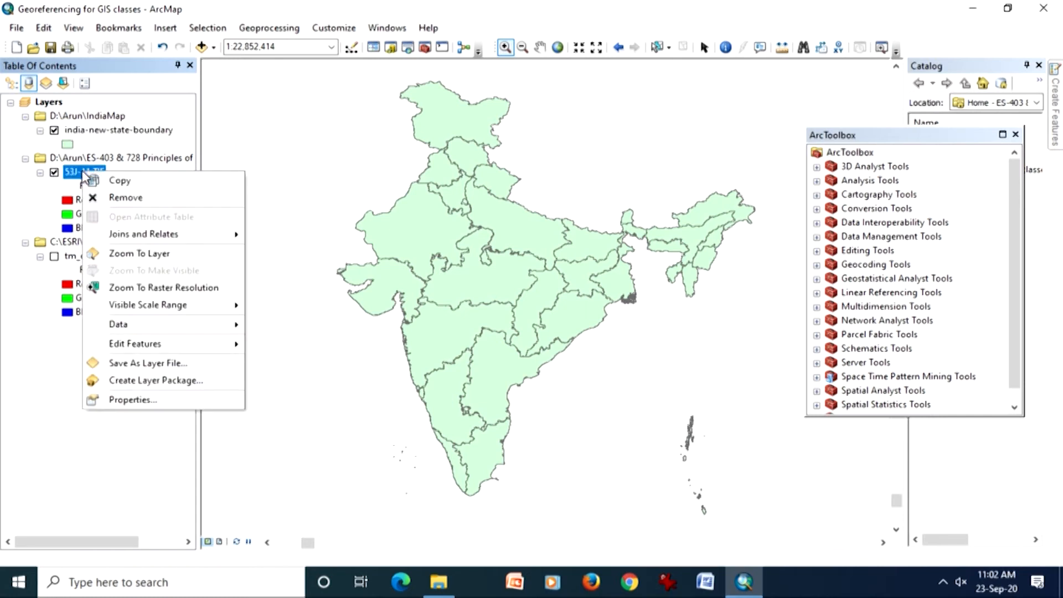
left_click(107, 254)
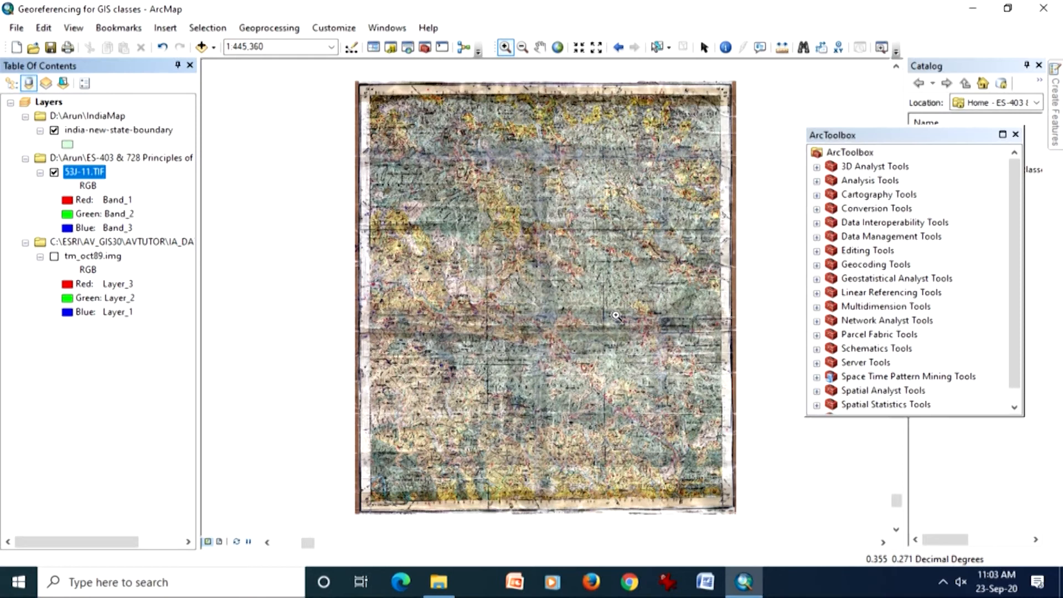
left_click(143, 131)
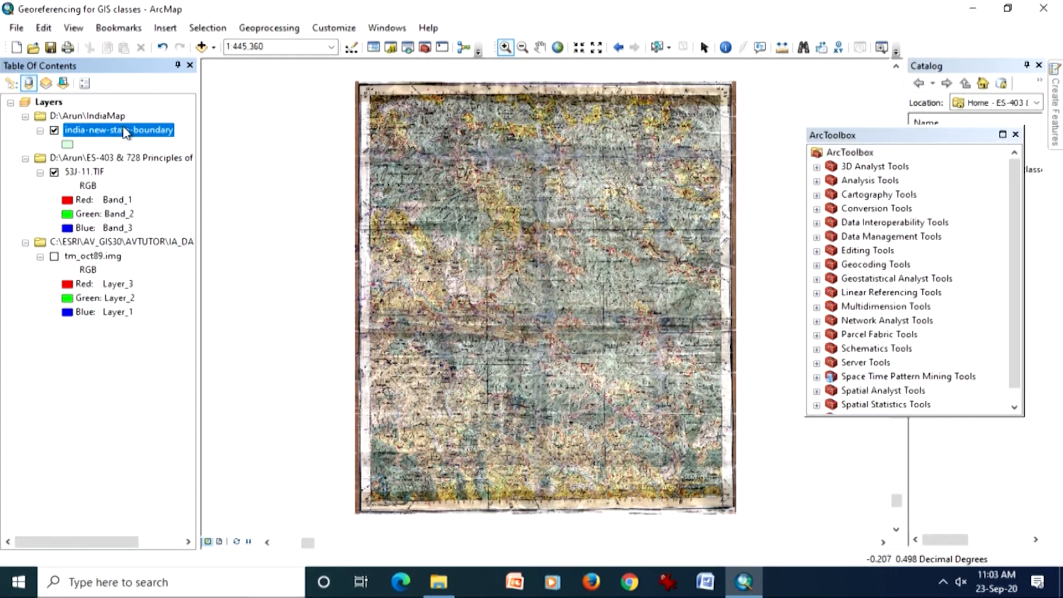
right_click(122, 129)
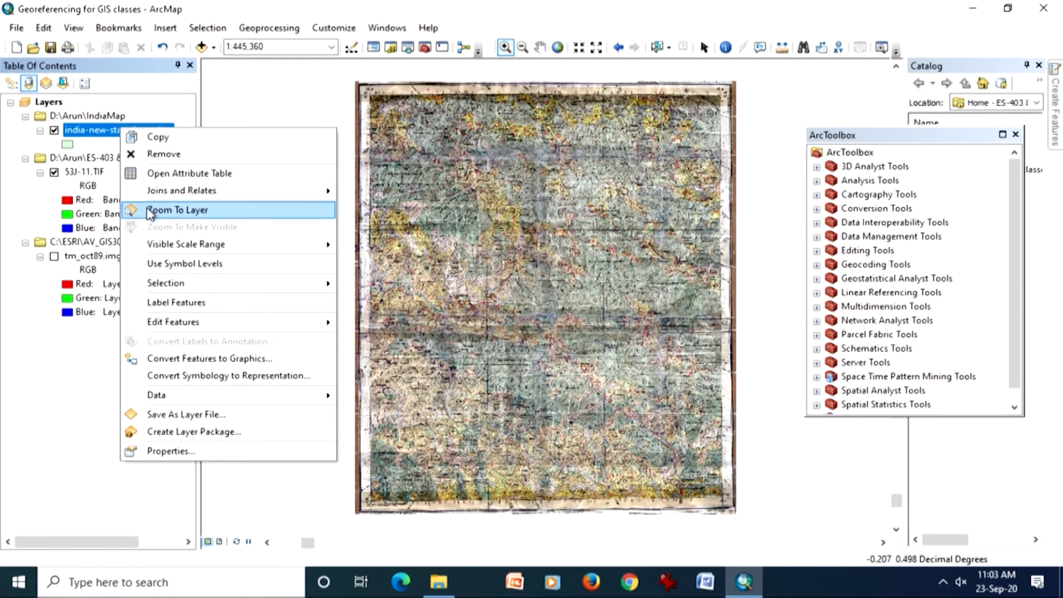
left_click(102, 133)
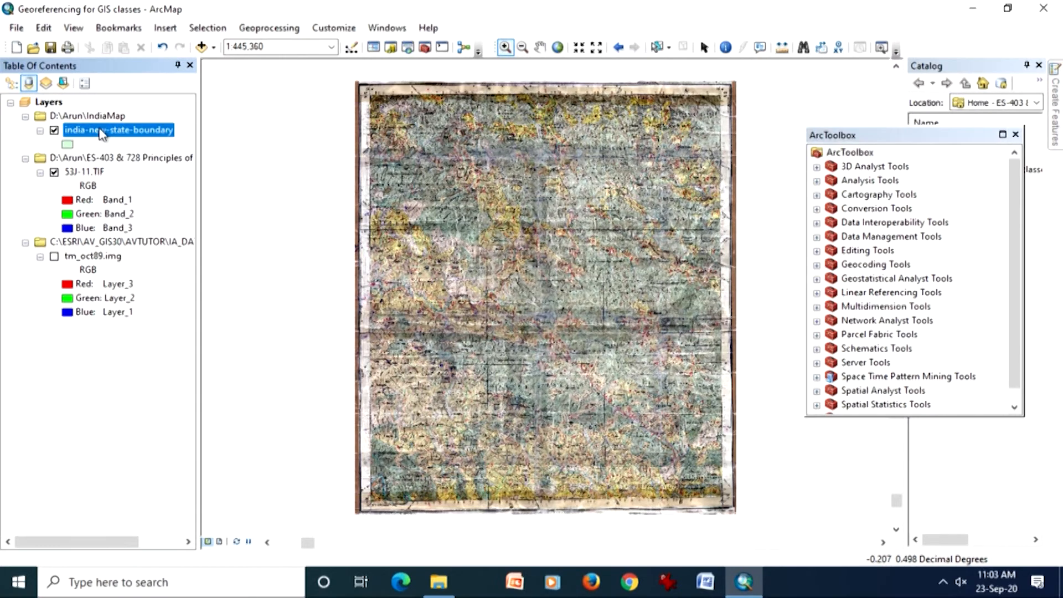
left_click(96, 173)
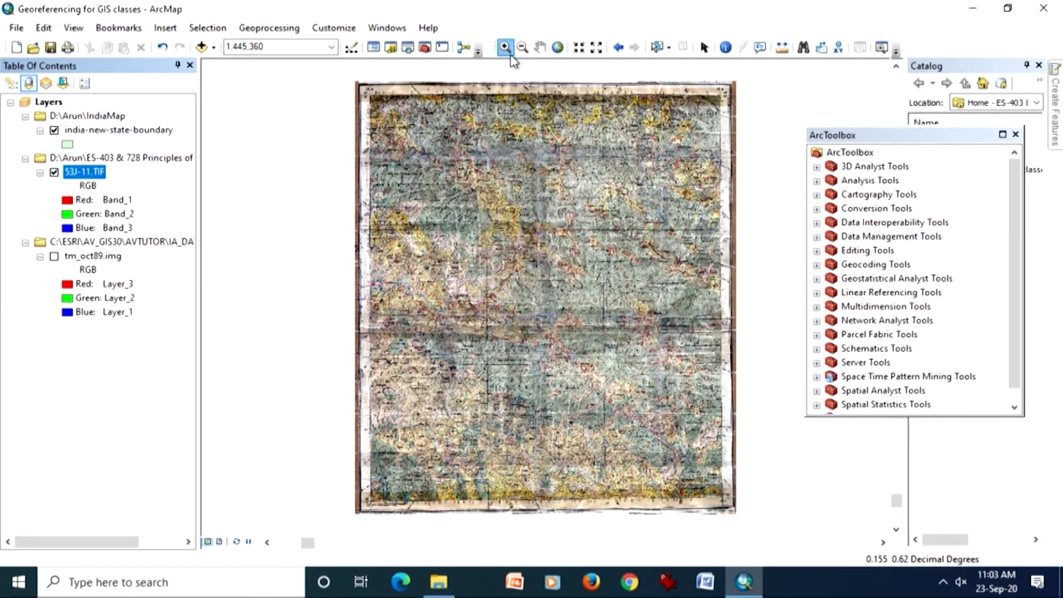
- Close the ArcToolbox and Catalog windows and display the Georeferencing toolbar
left_click(1016, 134)
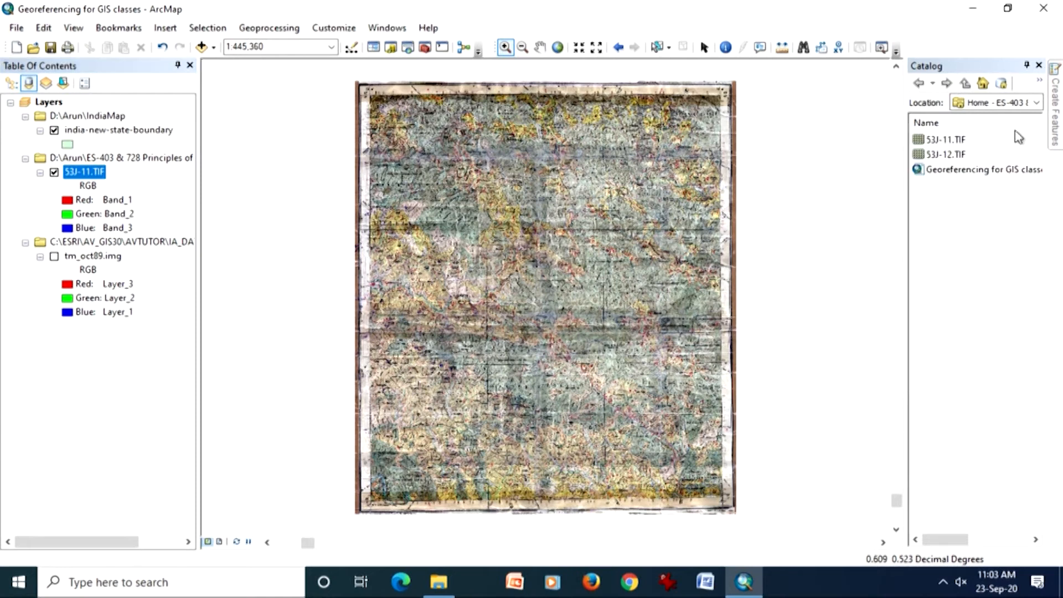
left_click(1039, 66)
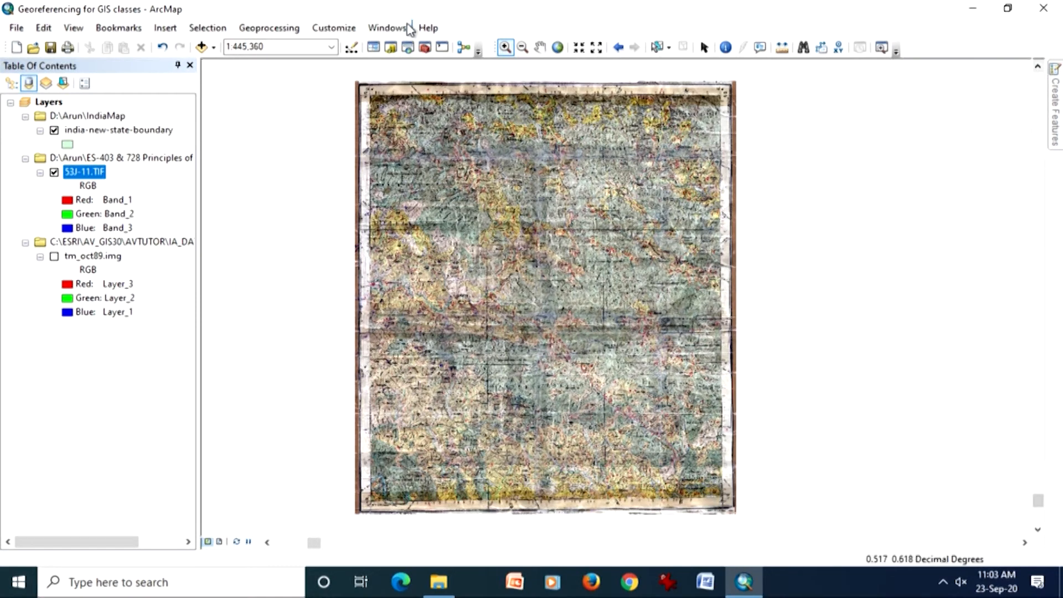
right_click(519, 23)
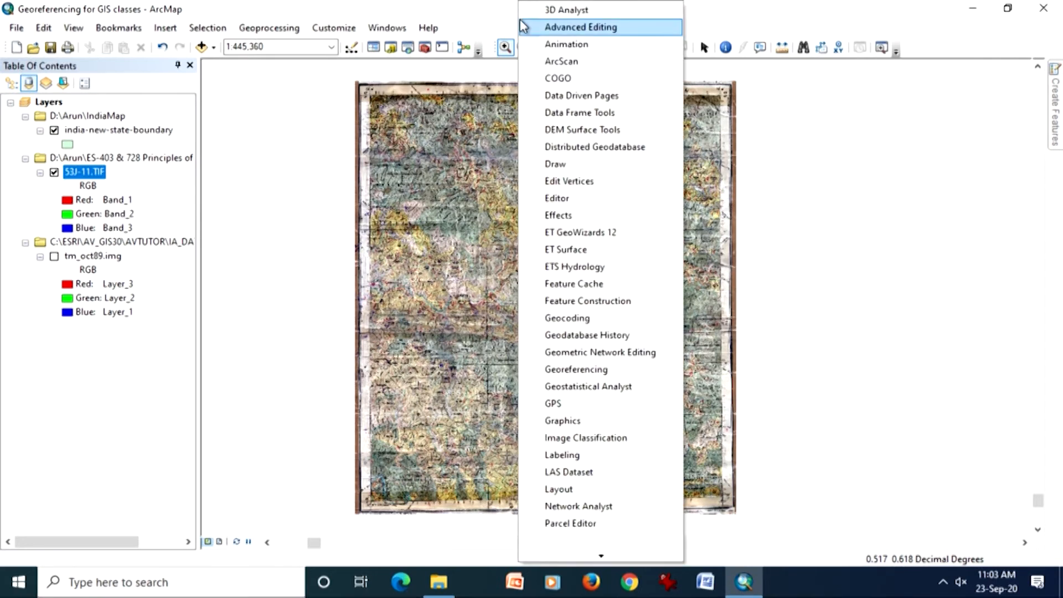
left_click(572, 370)
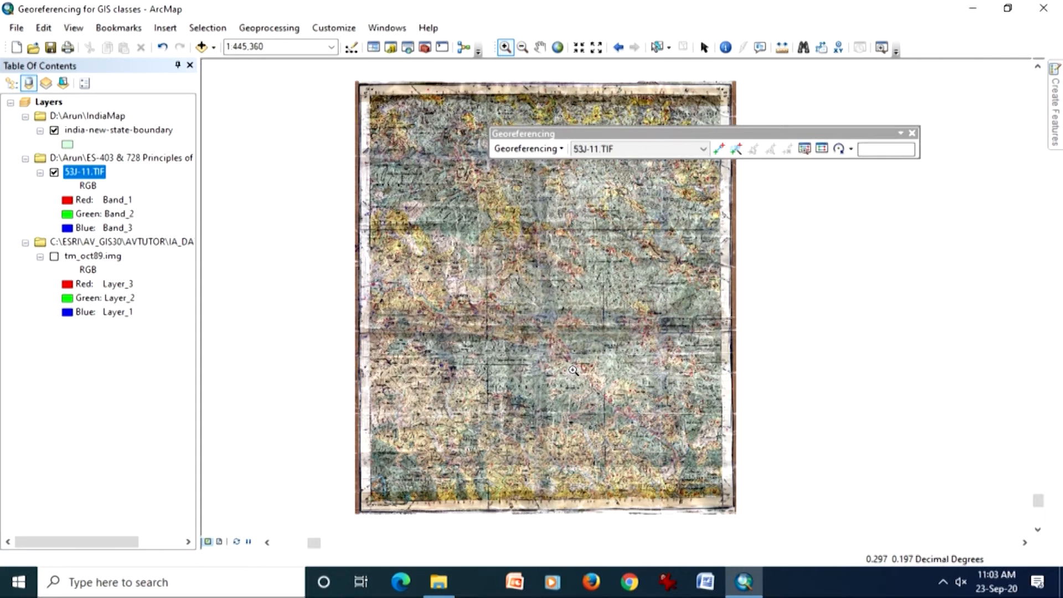
- Remove the tm_oct89.img layer from the map and check that 53J-11.TIF is the layer chosen for georeferencing
left_click(115, 259)
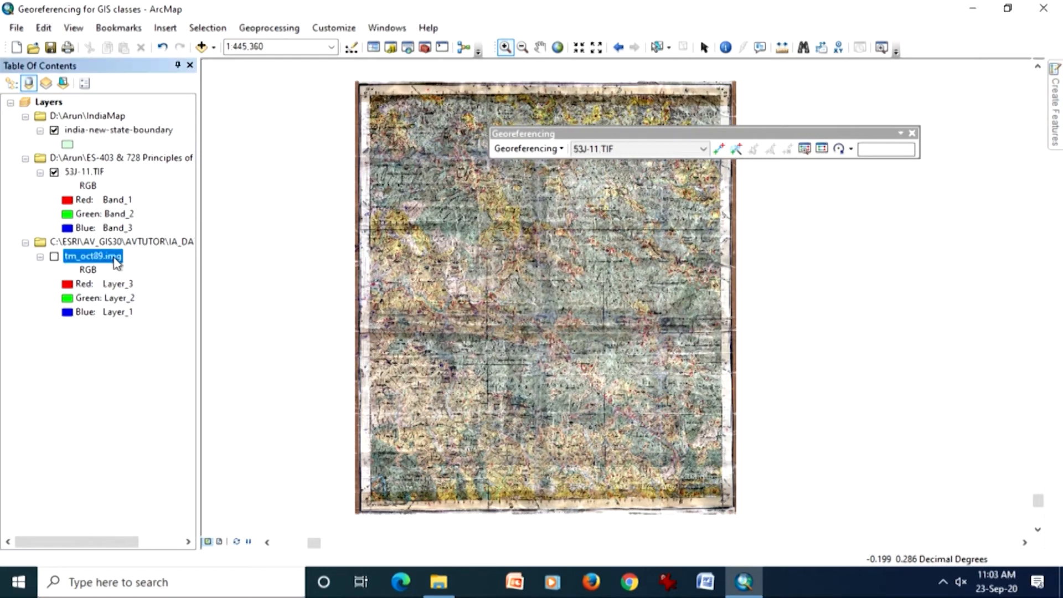
right_click(115, 259)
left_click(138, 283)
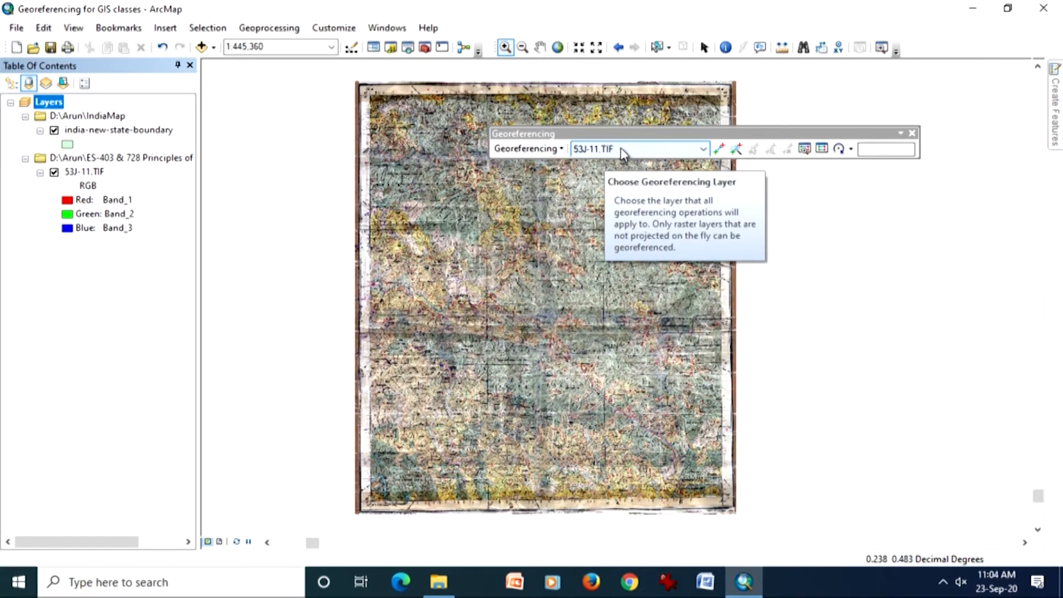
left_click(701, 149)
left_click(700, 149)
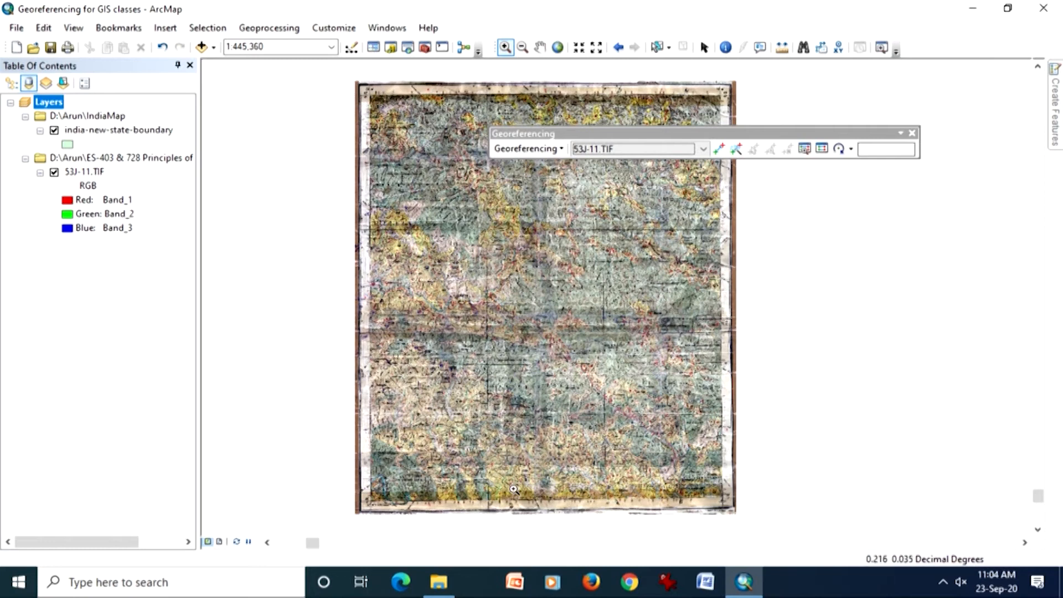
- Add the first georeferencing control point on the toposheet's upper-left grid corner, printed as 78°30′ and 30°30′
left_click_drag(351, 74, 390, 118)
left_click_drag(502, 169, 693, 348)
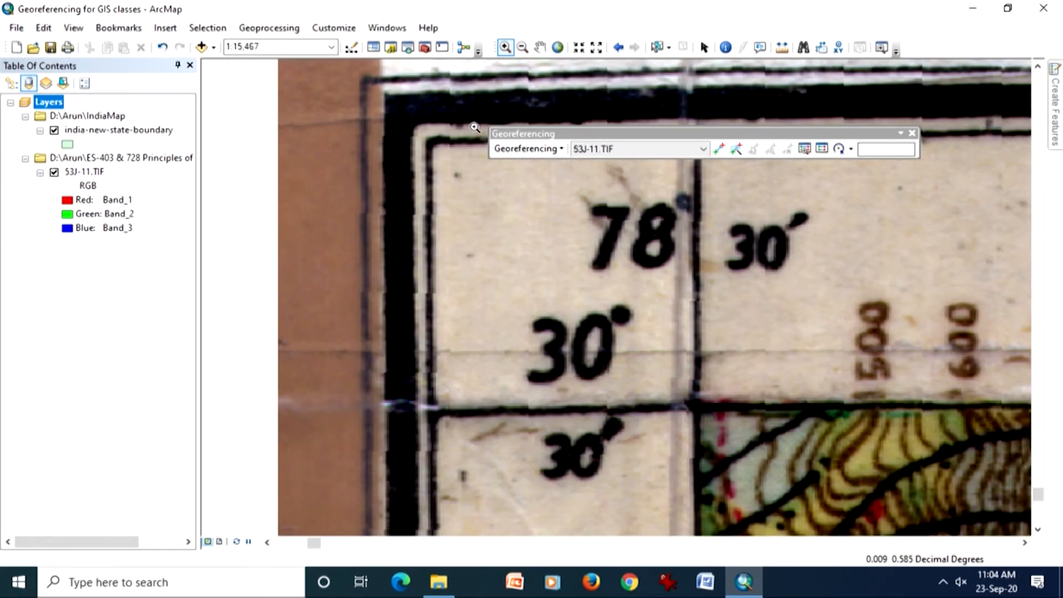
left_click(540, 47)
left_click_drag(454, 97, 283, 73)
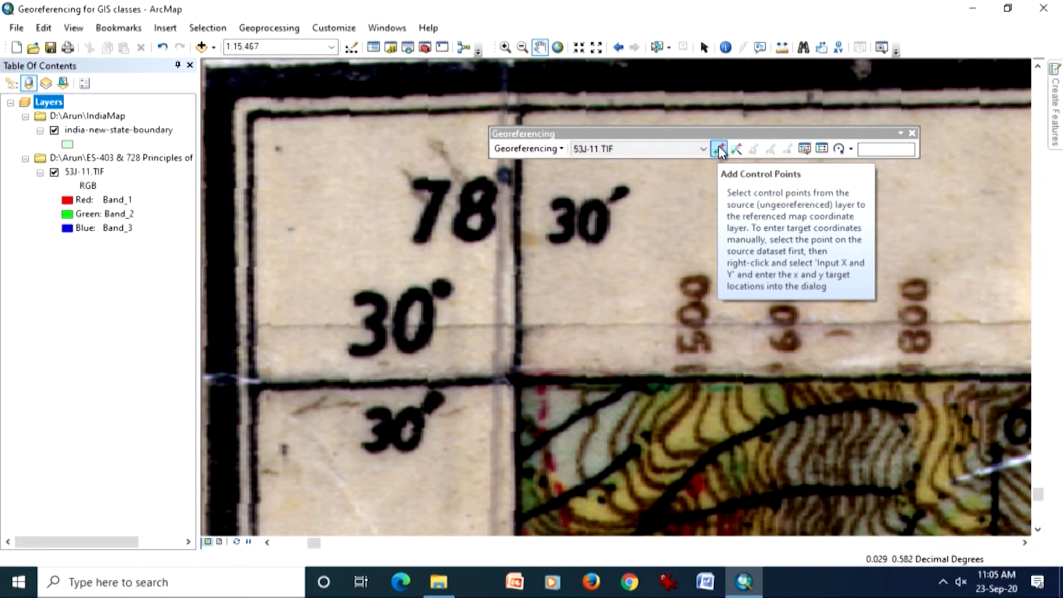
left_click(719, 149)
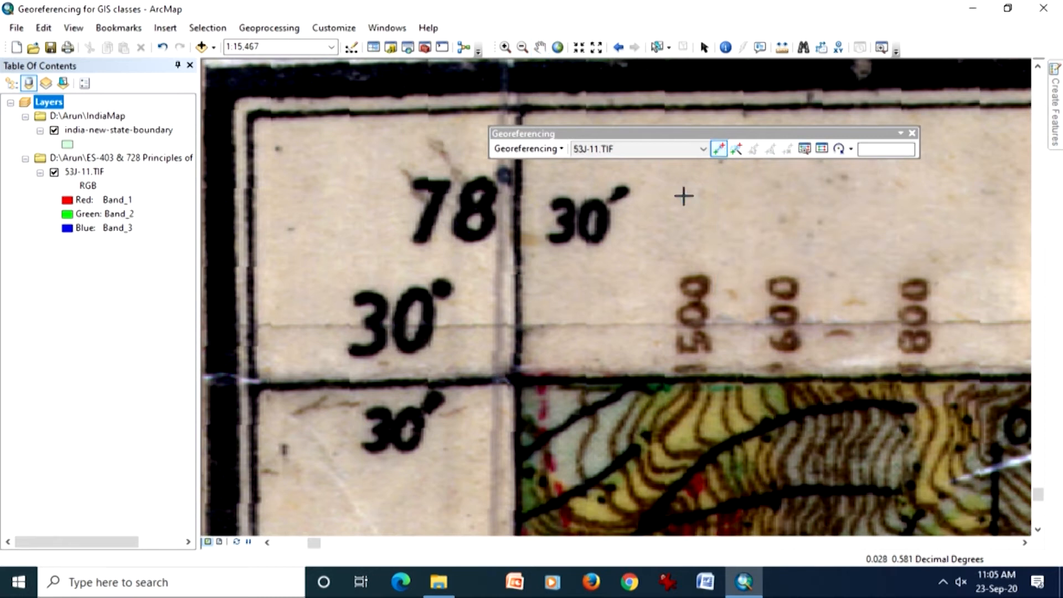
left_click(518, 374)
- Enter the first control point's map coordinates as X 78.50 and Y 30.50
right_click(517, 379)
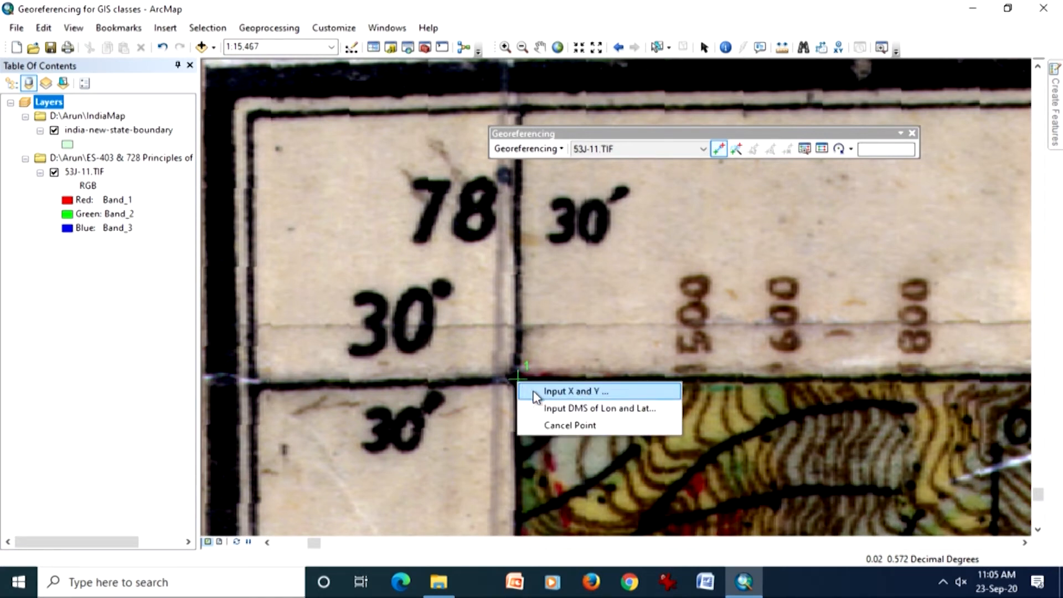
left_click(559, 391)
left_click_drag(536, 240, 716, 302)
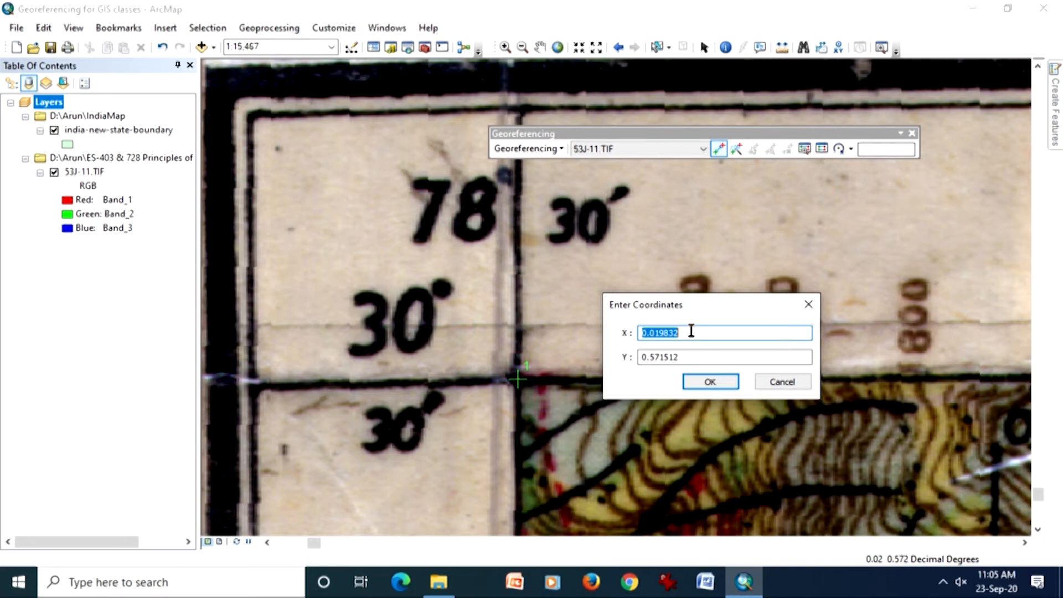
left_click_drag(691, 331, 631, 335)
type("78.50")
left_click_drag(684, 358, 638, 366)
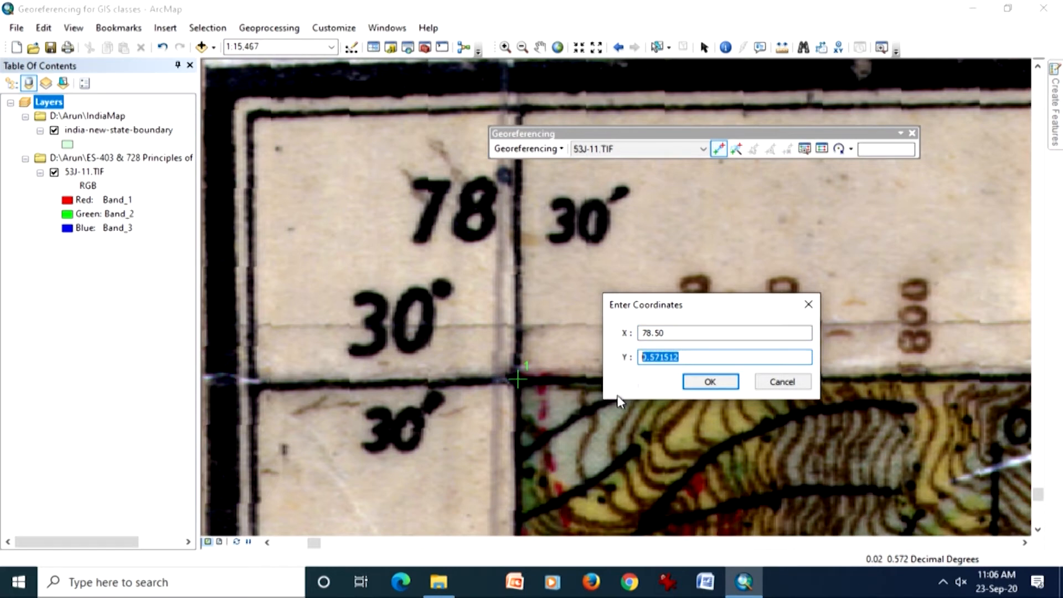
type("30.50")
left_click(717, 380)
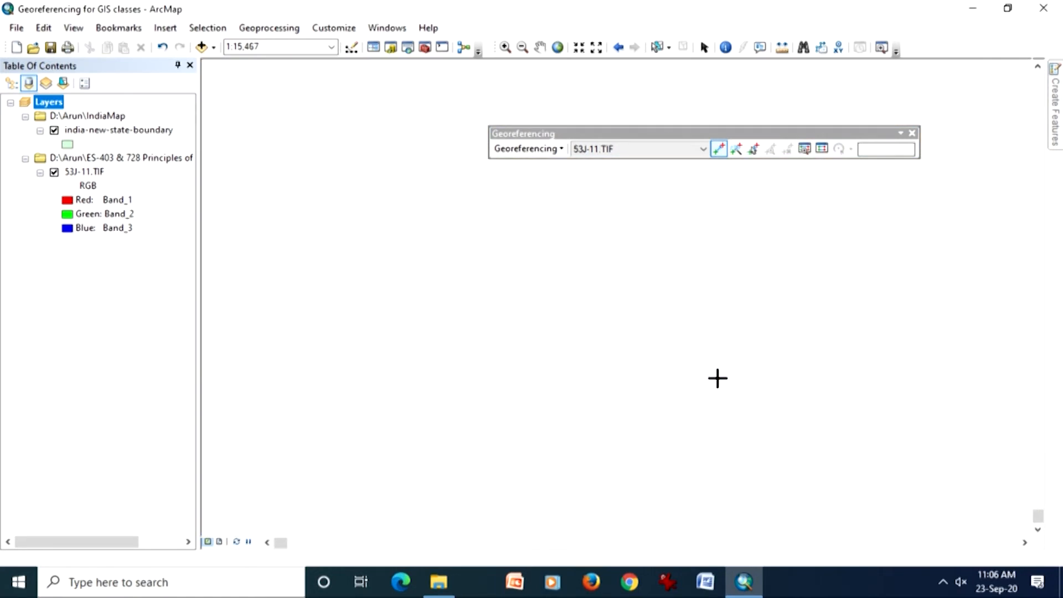
- Zoom to the extent of the 53J-11.TIF layer and hide the india-new-state-boundary layer
left_click(91, 172)
right_click(91, 172)
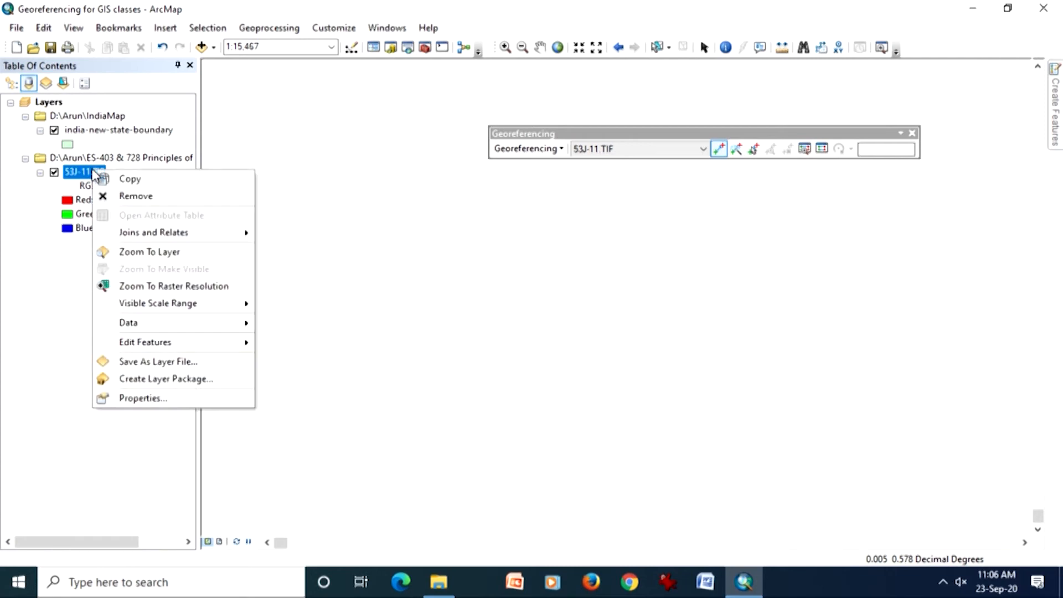
left_click(122, 253)
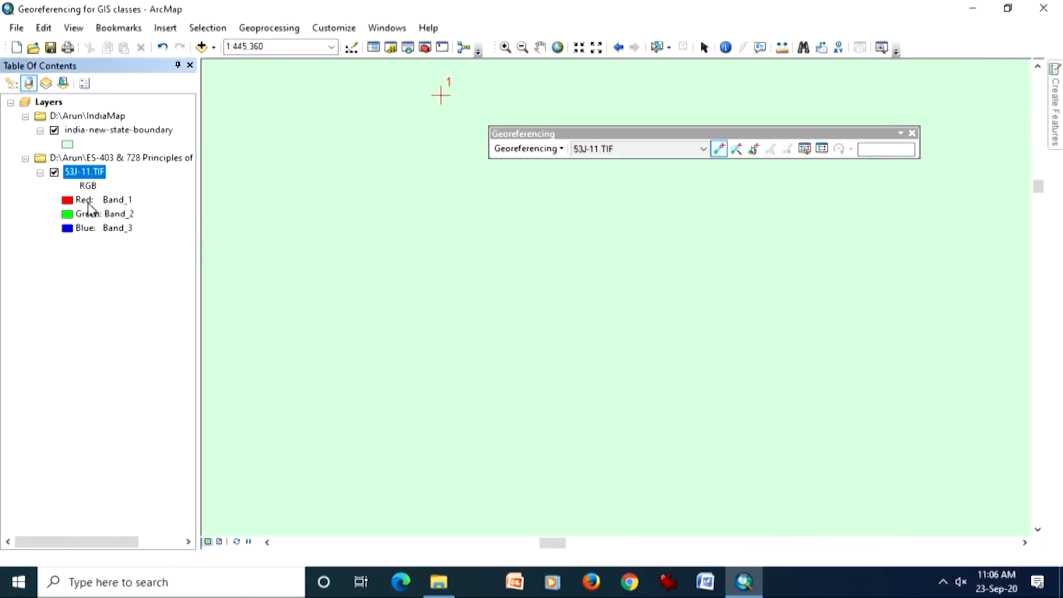
right_click(89, 172)
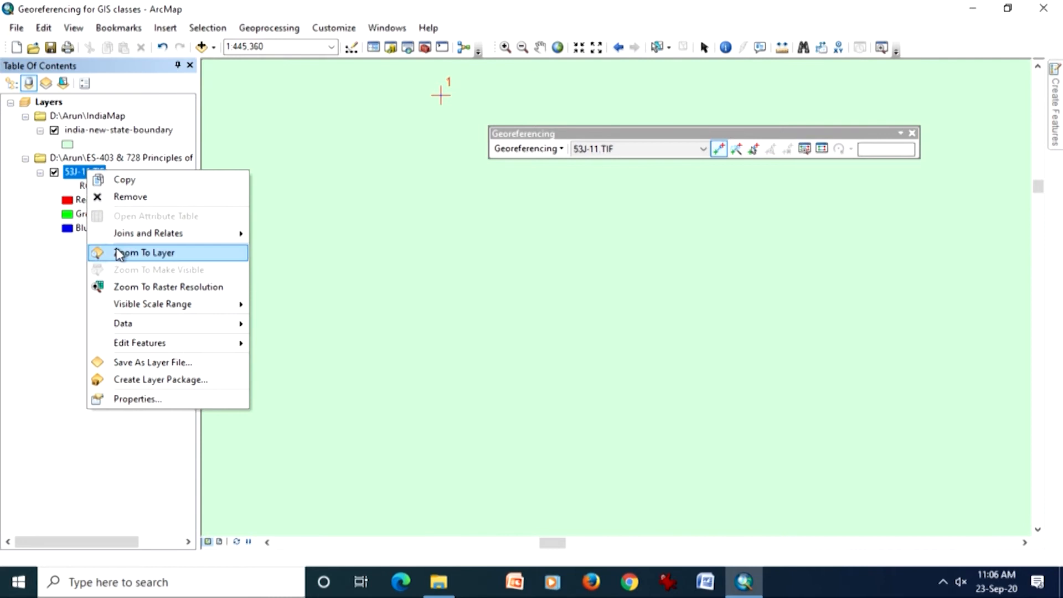
left_click(54, 130)
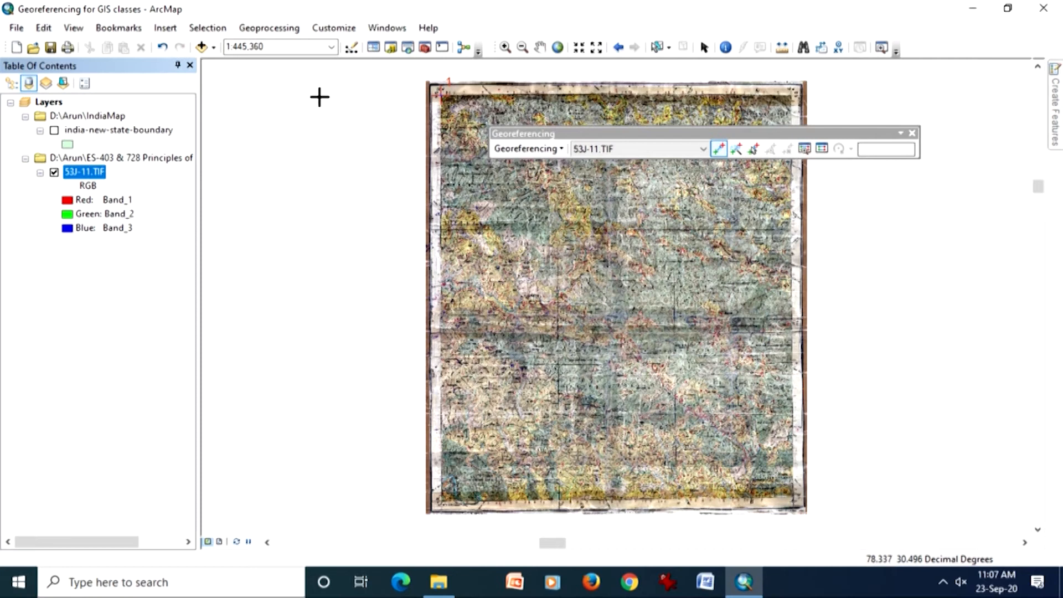
- Add a second control point on the toposheet's lower-right grid corner, printed as 78°45′ and 30°15′
left_click(505, 48)
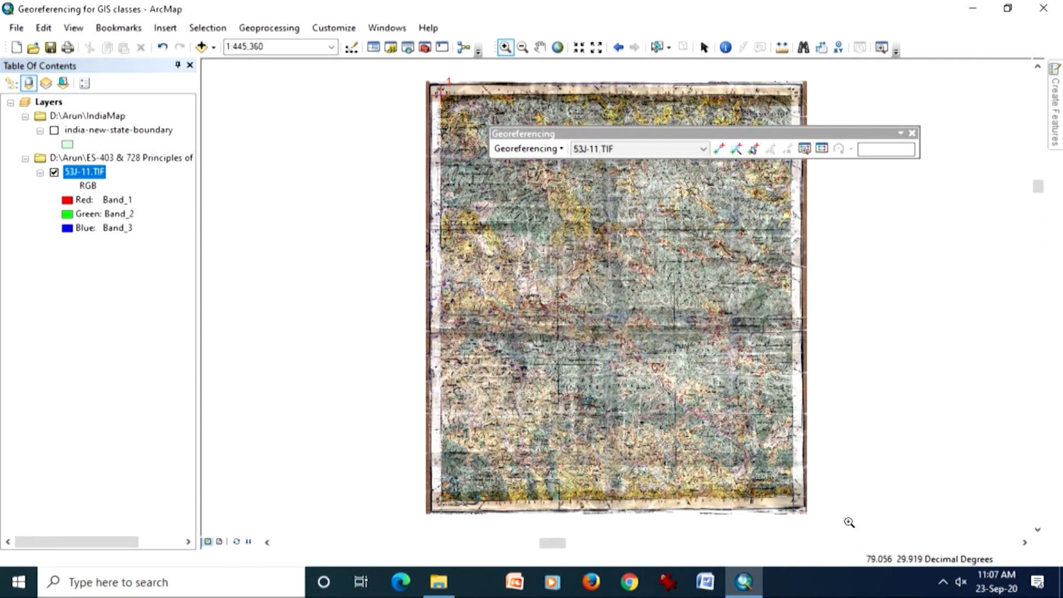
left_click_drag(783, 482, 819, 519)
left_click_drag(467, 211, 690, 416)
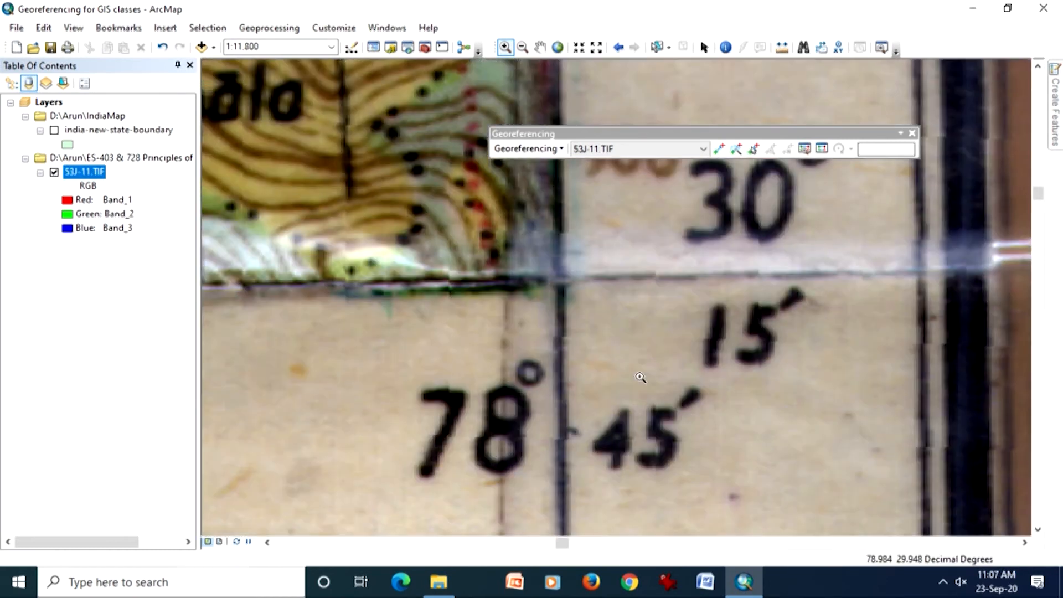
left_click(719, 149)
left_click(560, 278)
- Enter the second control point's map coordinates as X 78.75 and Y 30.00
right_click(560, 278)
left_click(591, 287)
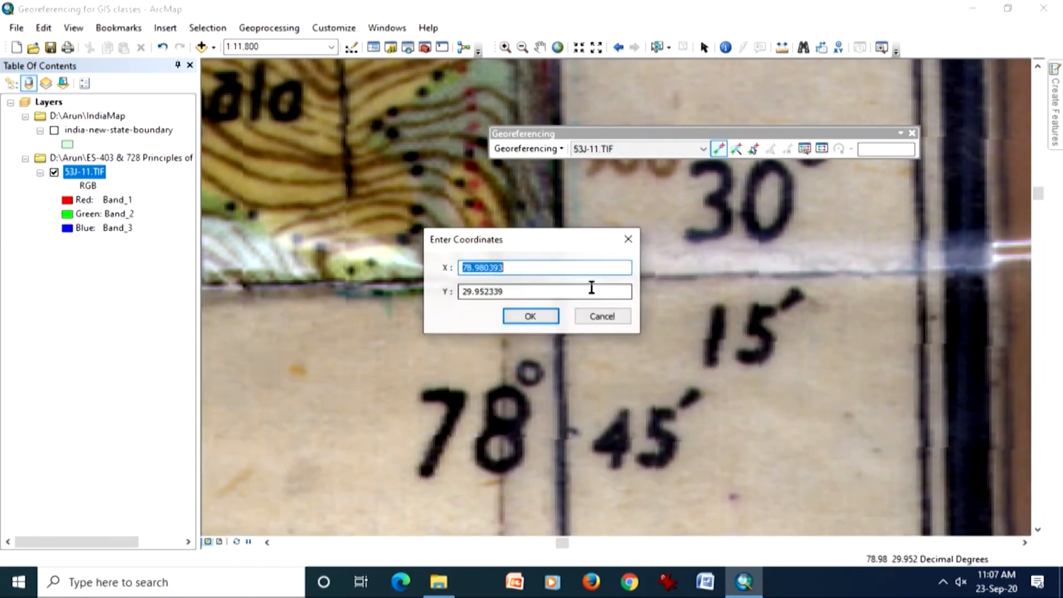
left_click_drag(583, 241, 836, 300)
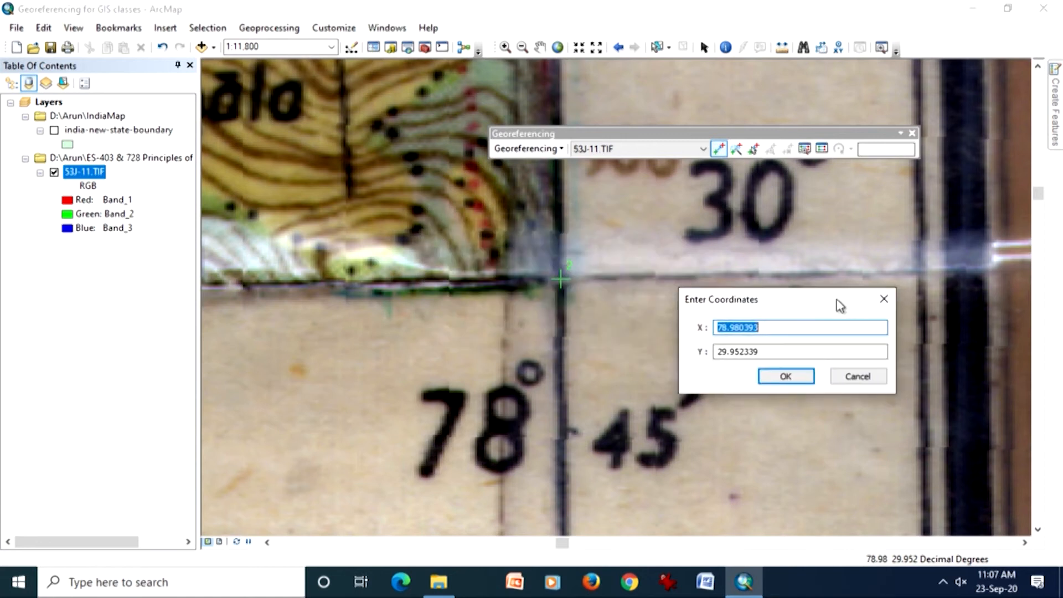
left_click(772, 324)
key("BackSpace")
key("BackSpace")
key("BackSpace")
key("BackSpace")
key("BackSpace")
type("75")
left_click_drag(718, 352, 769, 347)
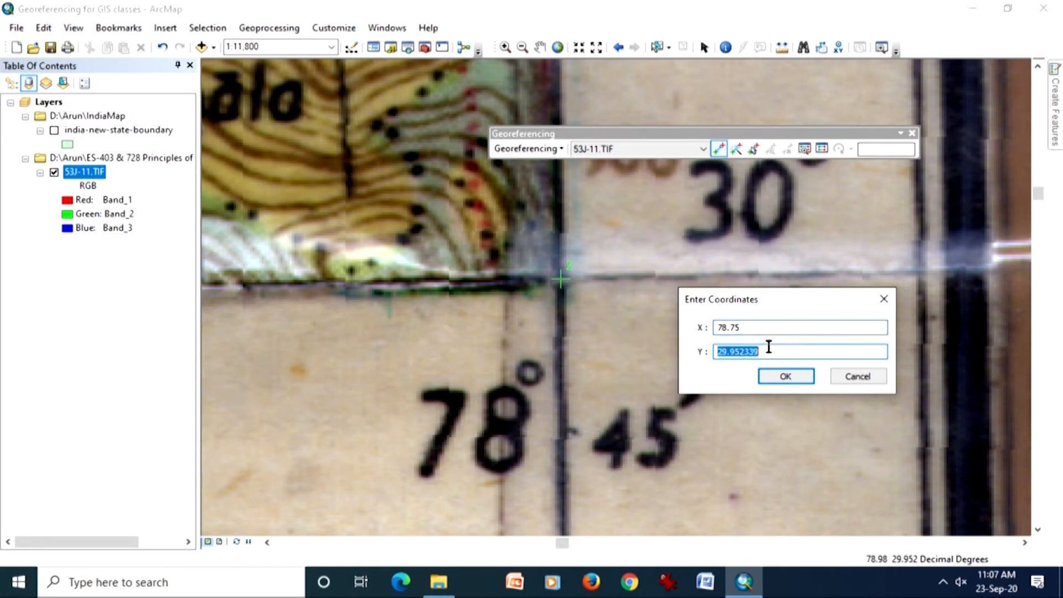
type("30.00")
left_click(790, 375)
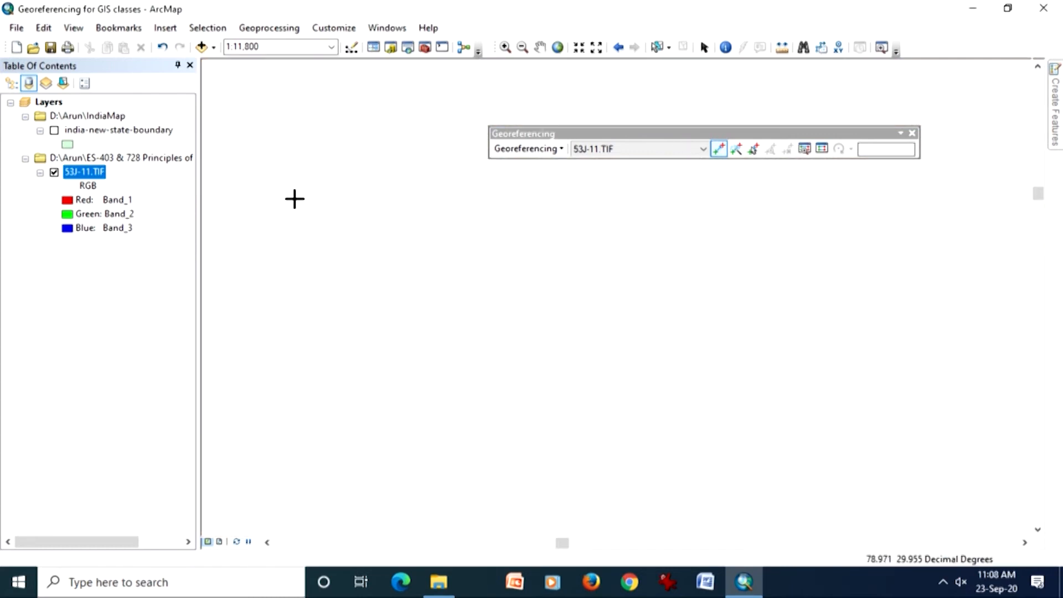
- Examine the whole adjusted toposheet, then the printed coordinates around its lower-right control point
right_click(78, 171)
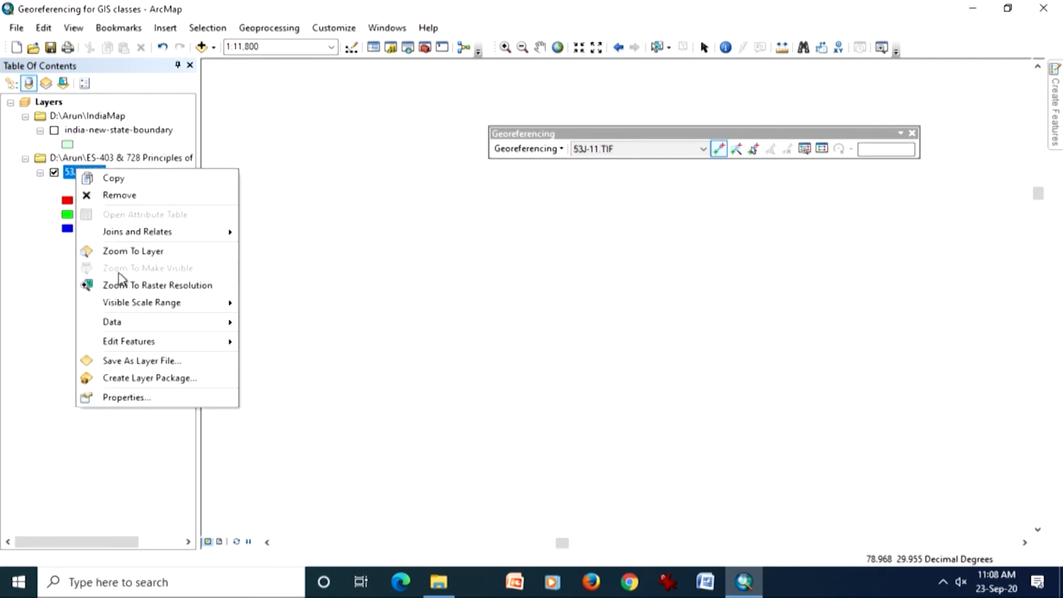
left_click(128, 252)
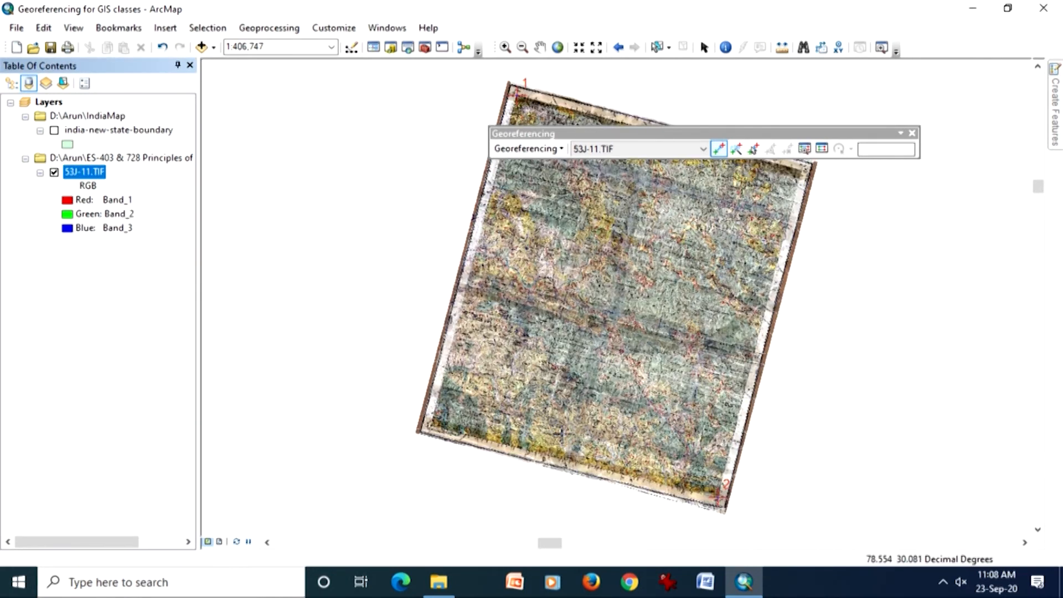
left_click(503, 48)
left_click_drag(701, 475, 741, 516)
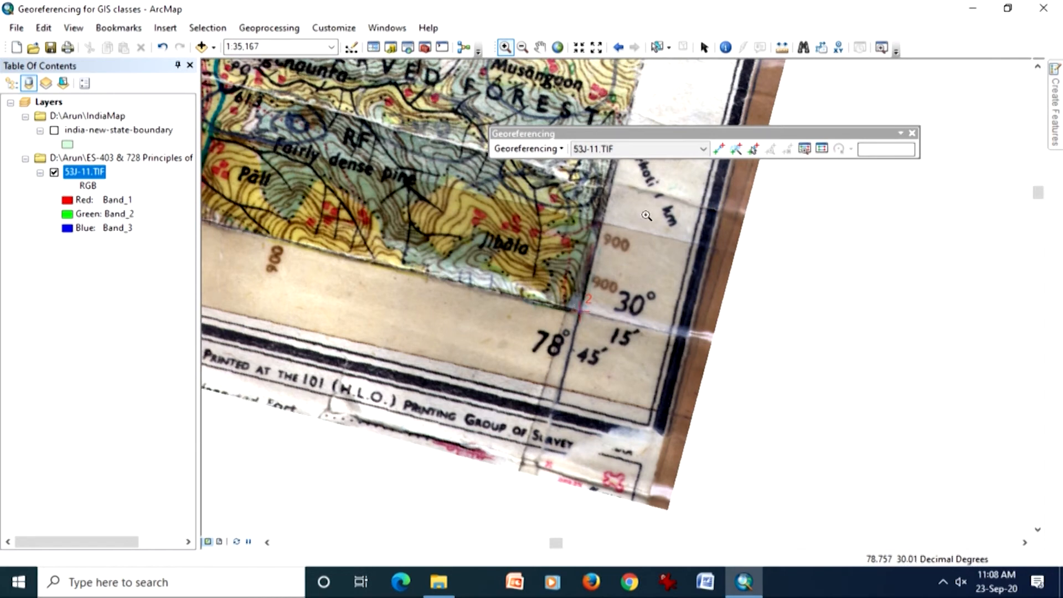
left_click(718, 148)
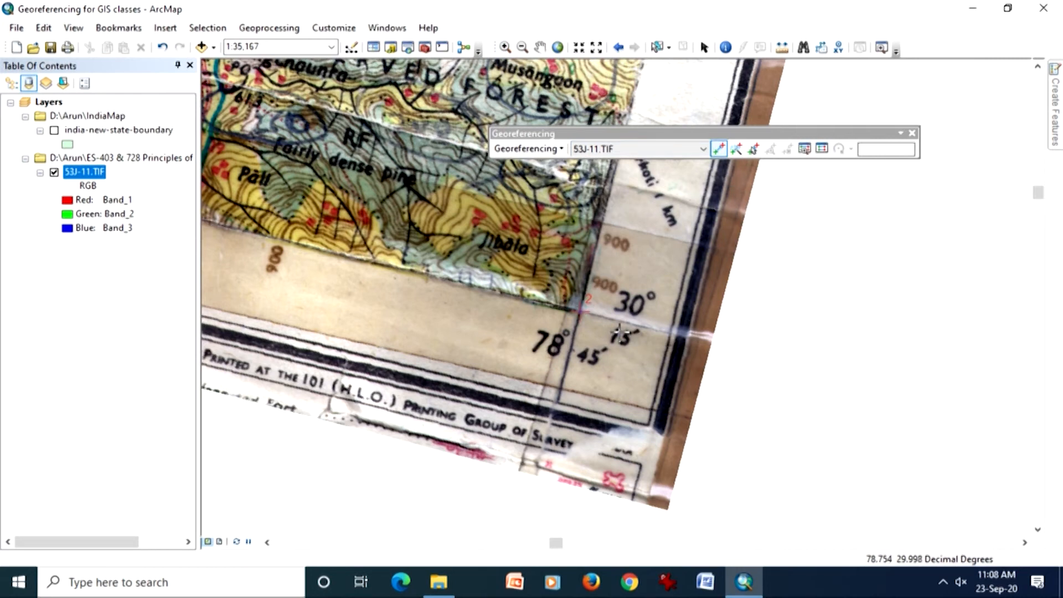
left_click(809, 154)
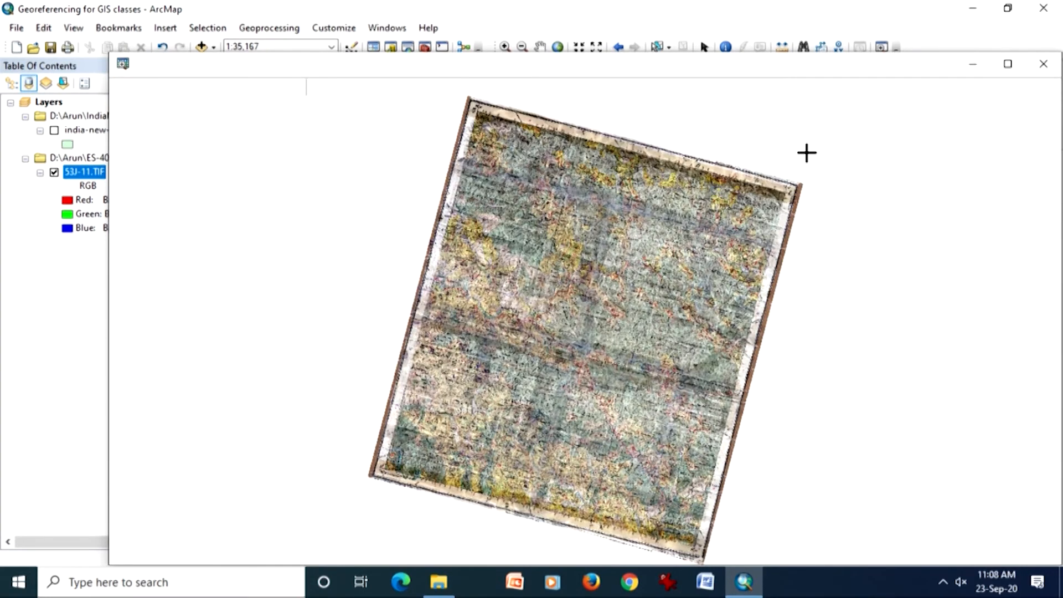
left_click(1043, 64)
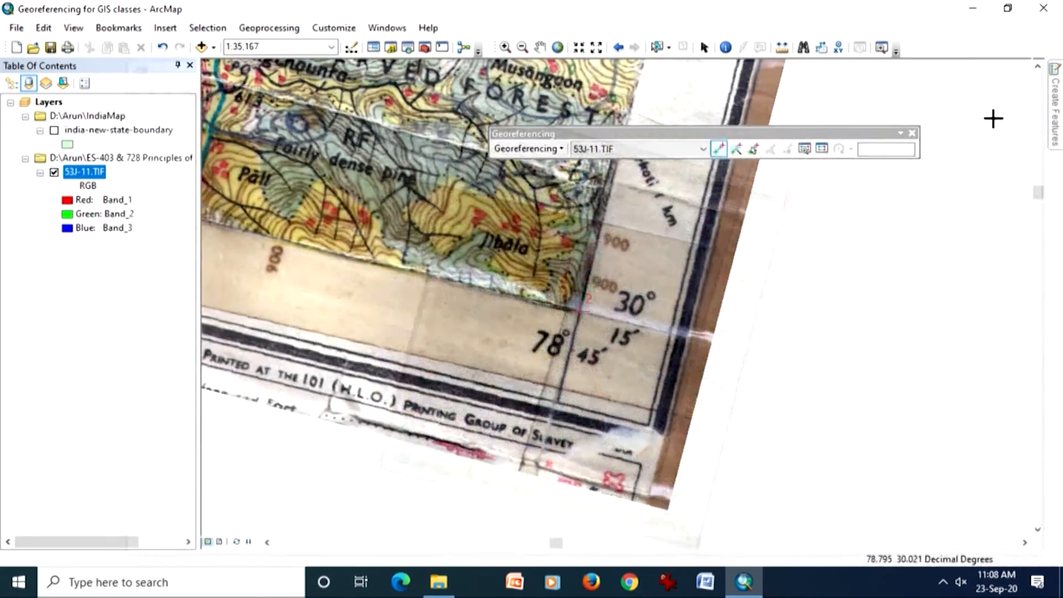
- Delete the second control point from the link table and close the table
left_click(822, 150)
left_click_drag(340, 159, 756, 265)
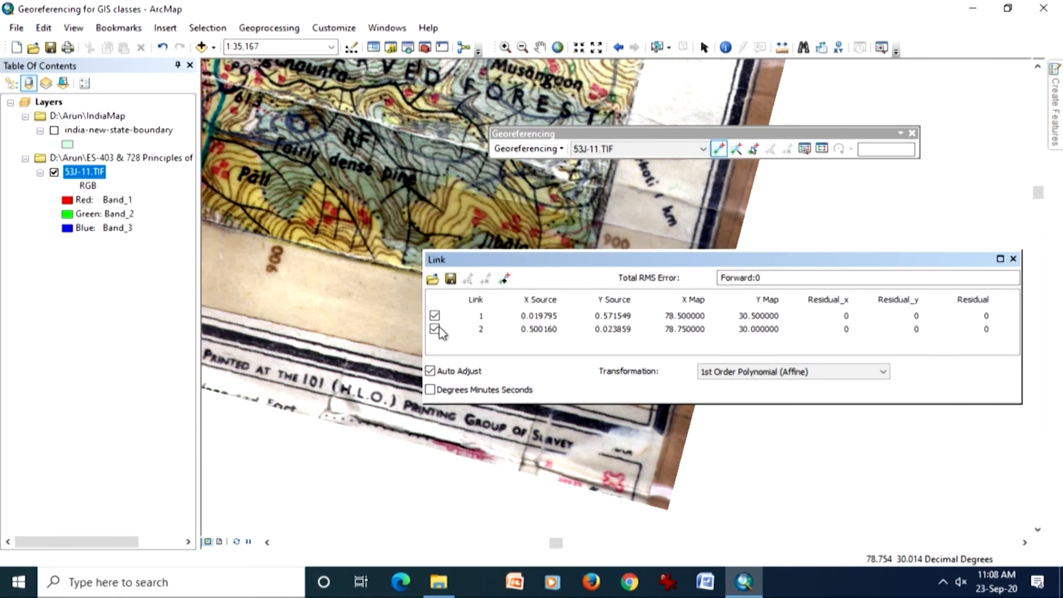
left_click(471, 331)
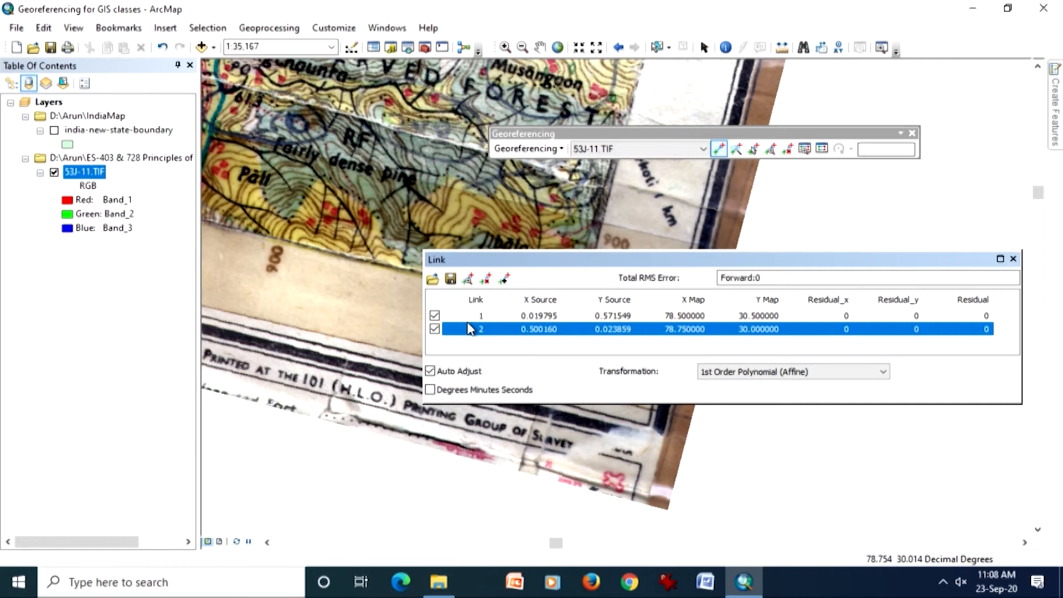
left_click(485, 281)
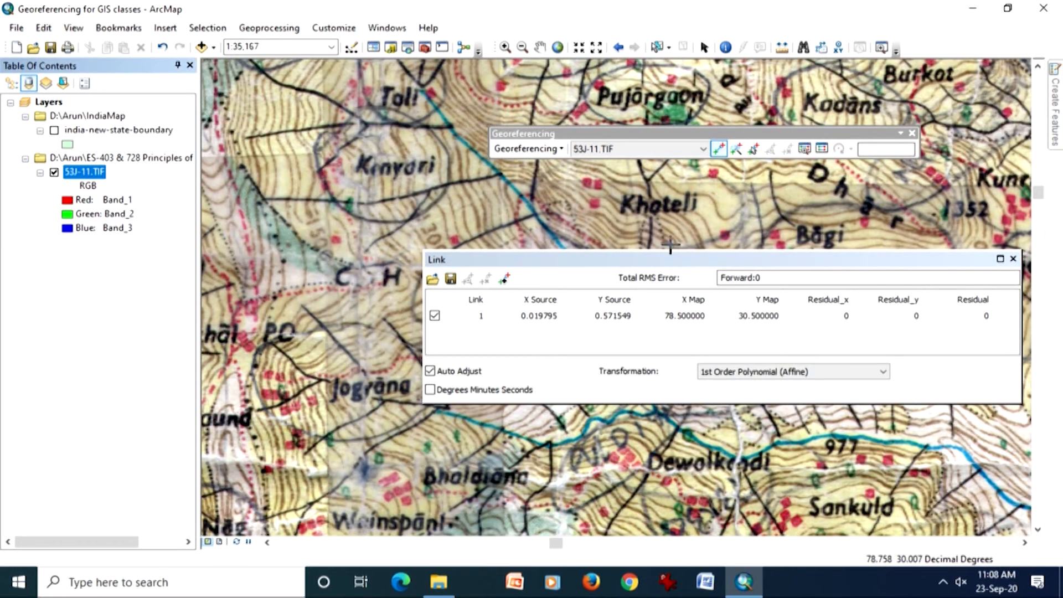
left_click(1012, 259)
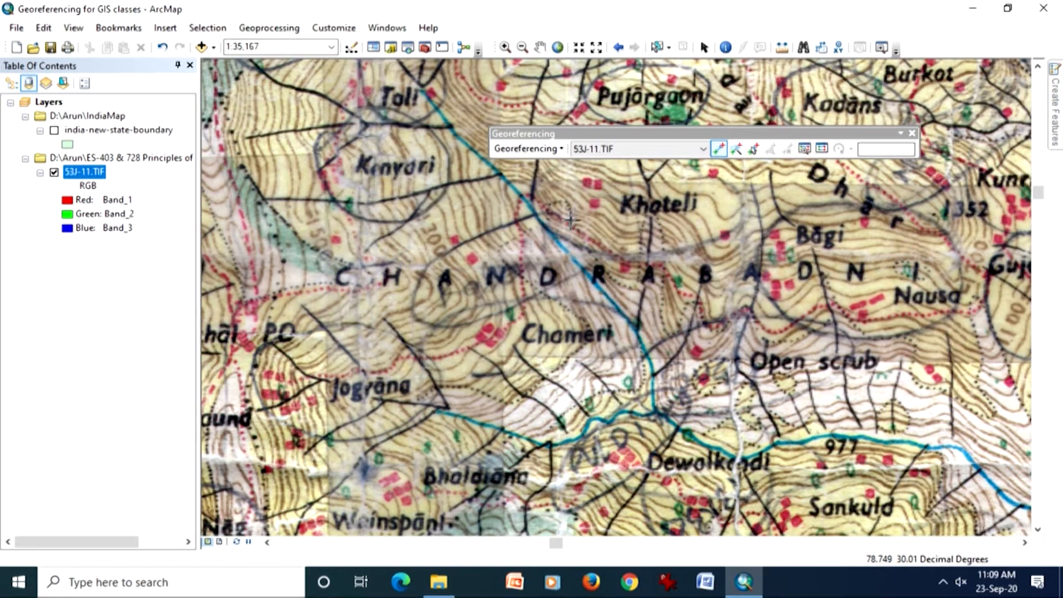
- Place a replacement control point on the lower-right grid corner of the 53J-11.TIF toposheet, where 78°45′ meets 30°15′
right_click(97, 180)
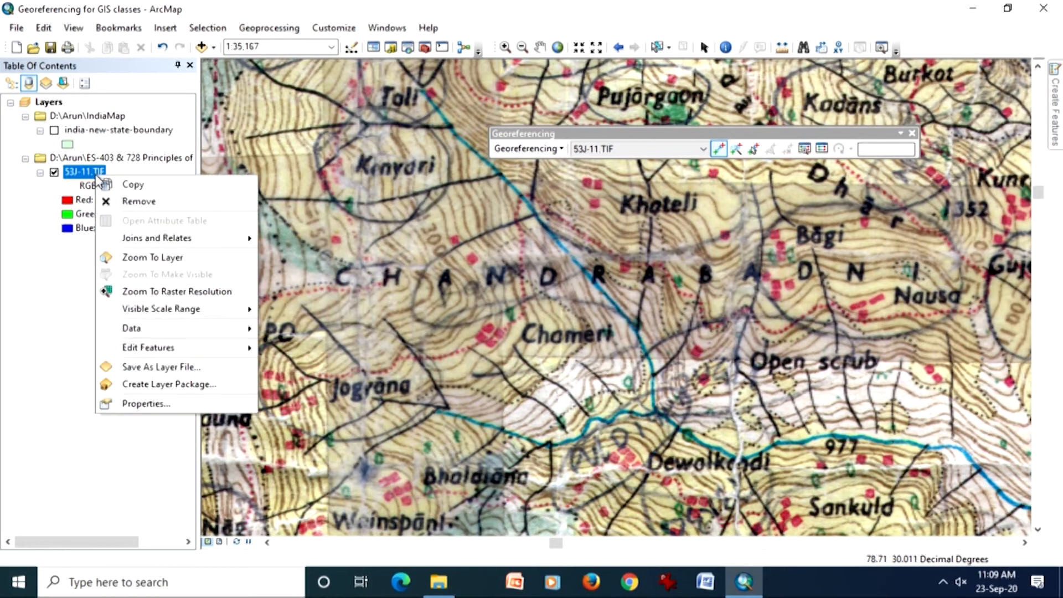
left_click(138, 260)
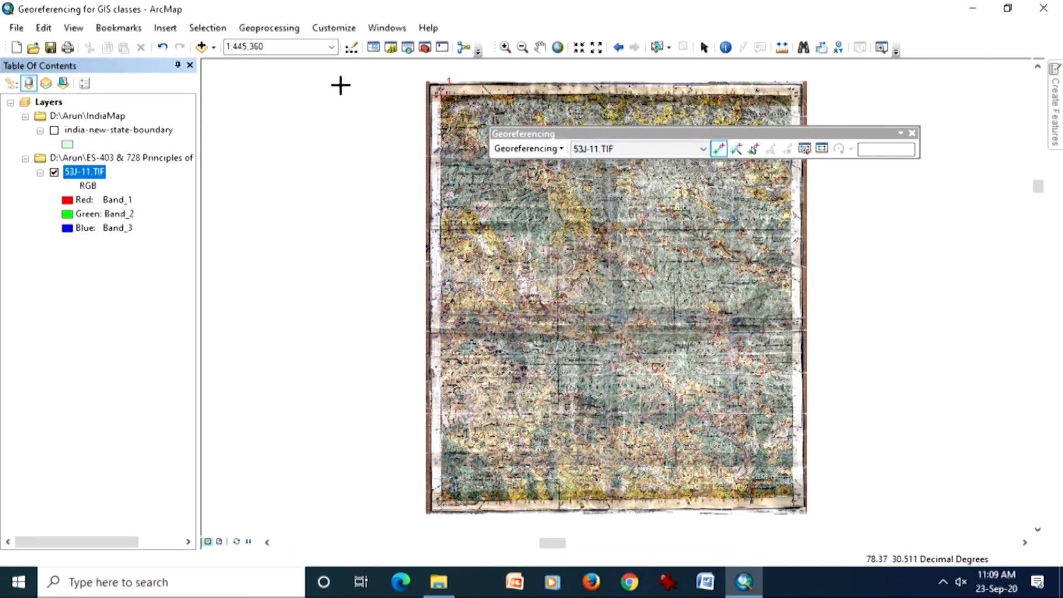
left_click(505, 48)
left_click_drag(773, 477, 815, 520)
left_click_drag(521, 206, 759, 414)
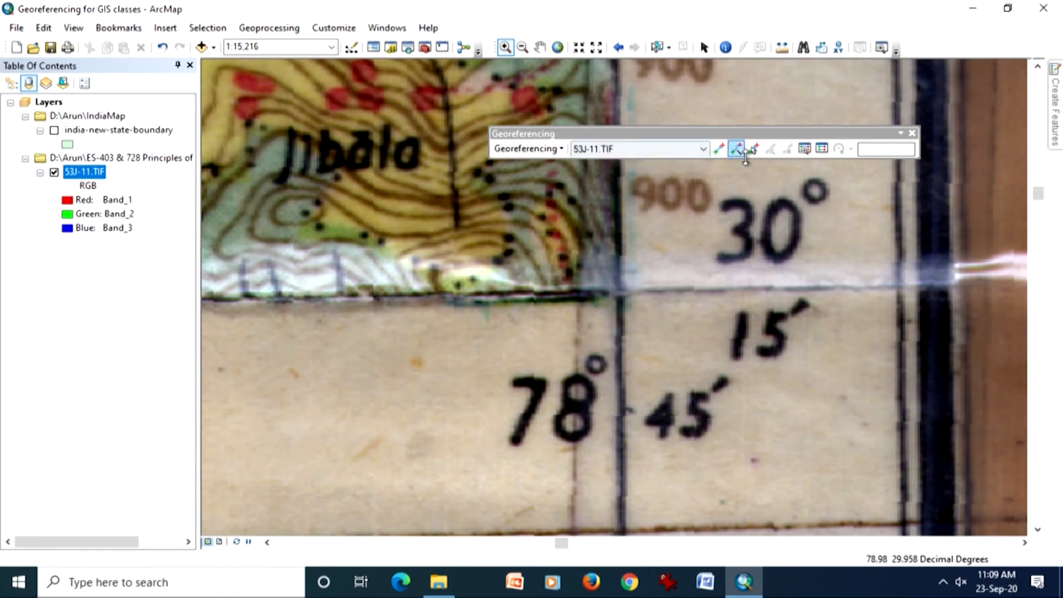
left_click(718, 148)
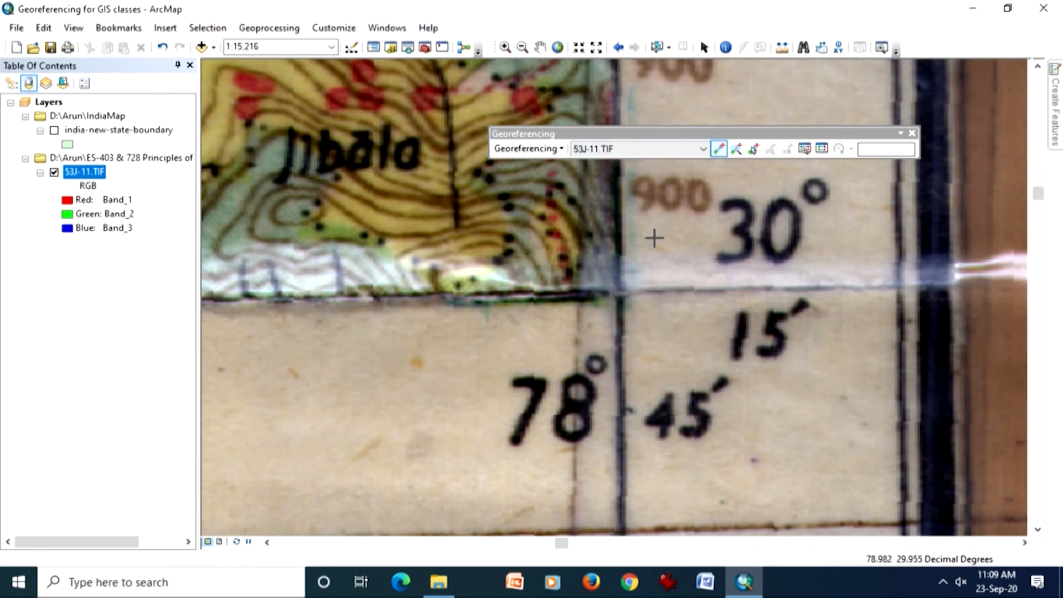
left_click(621, 293)
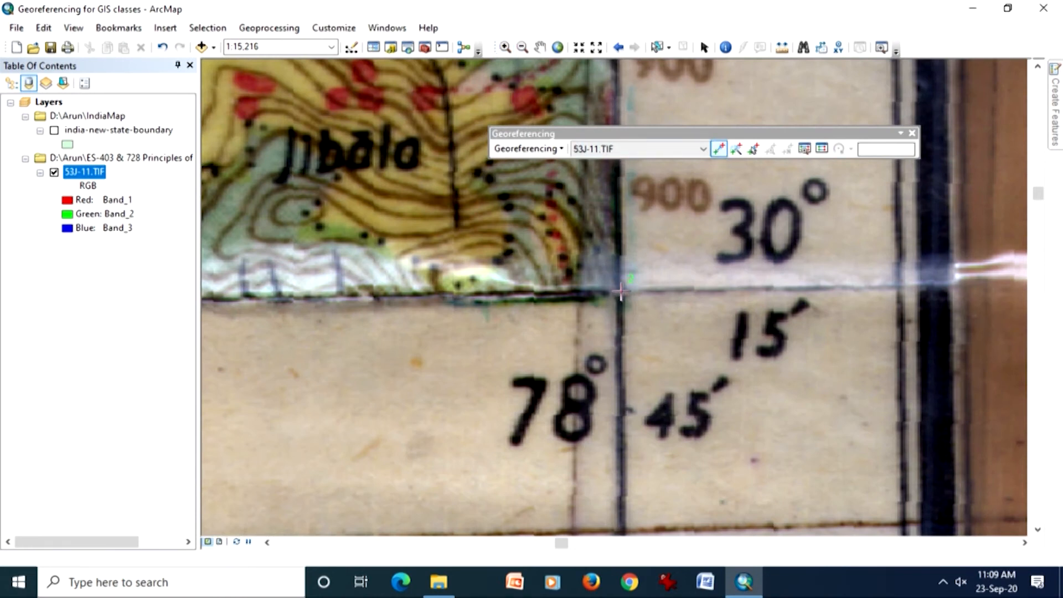
- Enter the replacement second control point's map coordinates as X 78.75 and Y 30.25
right_click(621, 292)
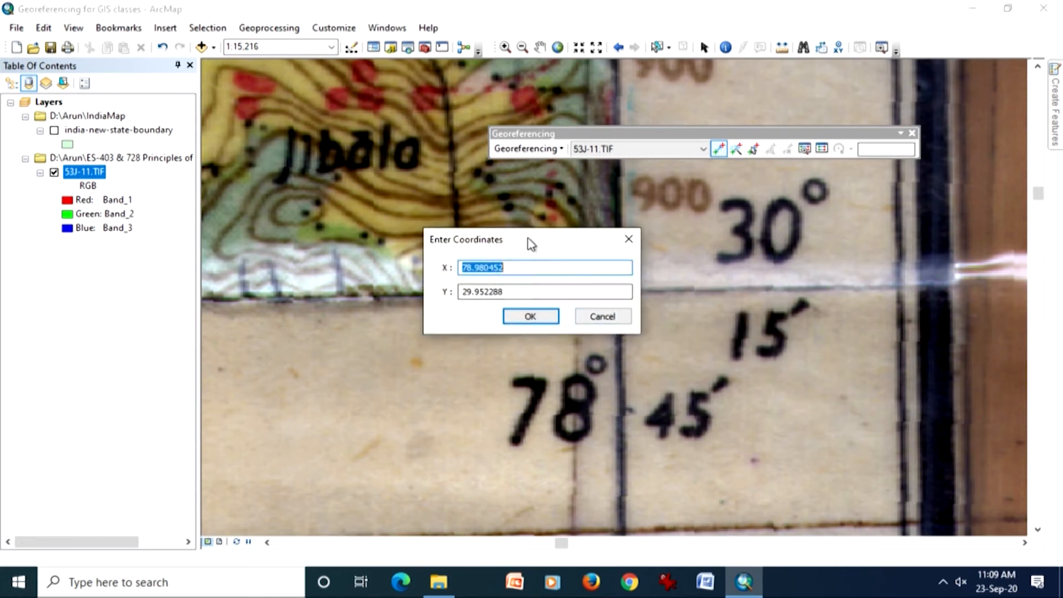
left_click_drag(529, 244, 411, 331)
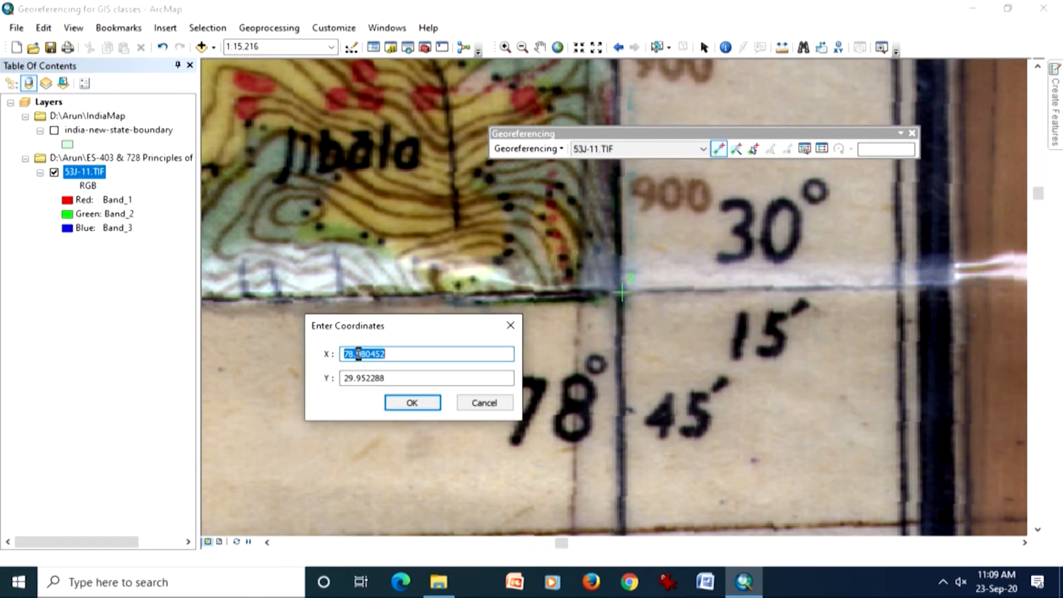
left_click_drag(357, 354, 406, 350)
type("75")
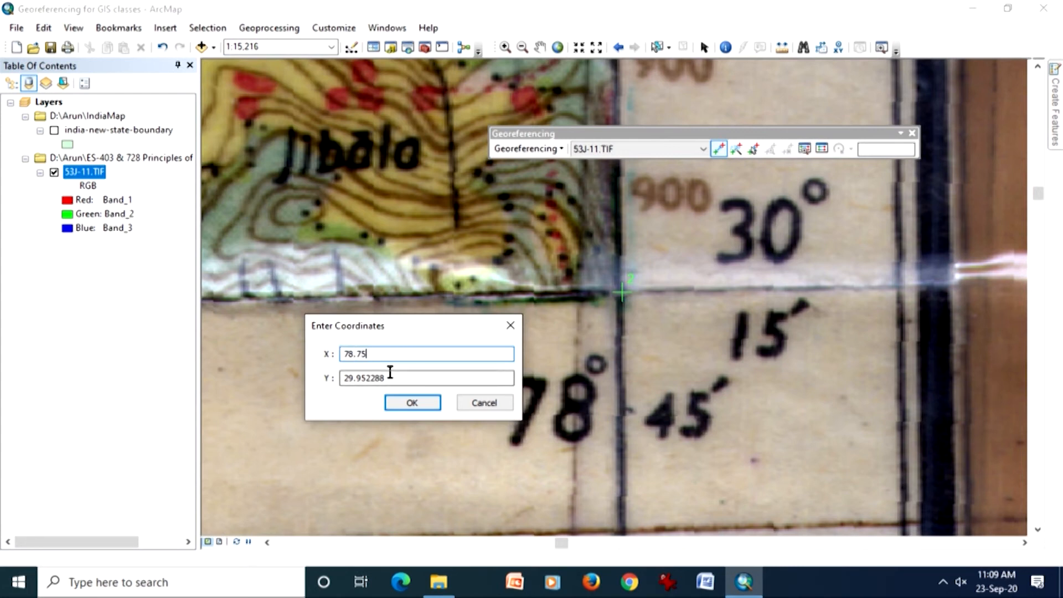
left_click_drag(386, 378, 345, 379)
type("3")
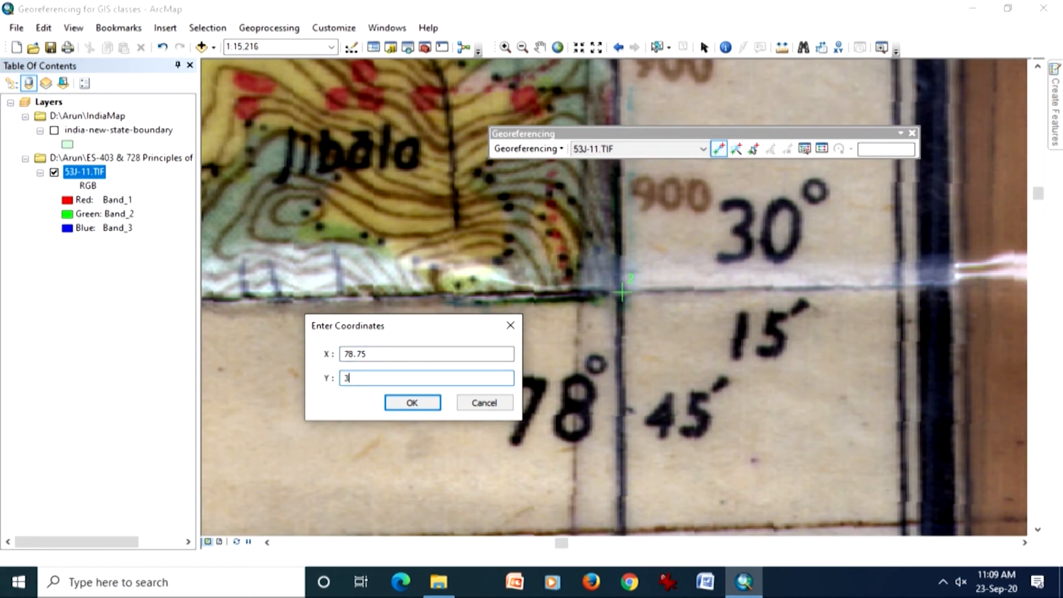
type("0.25")
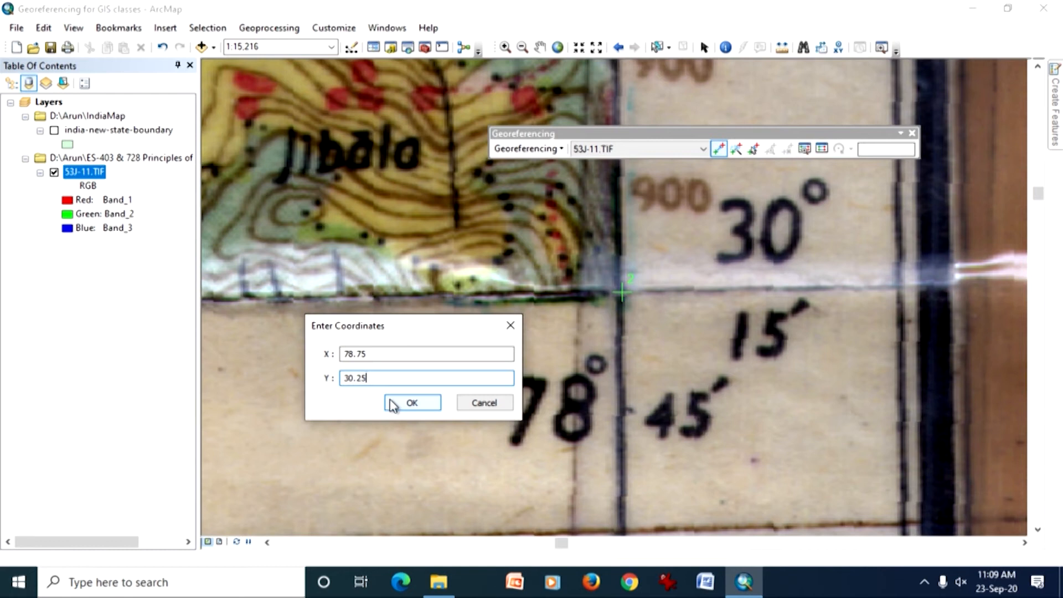
left_click(412, 402)
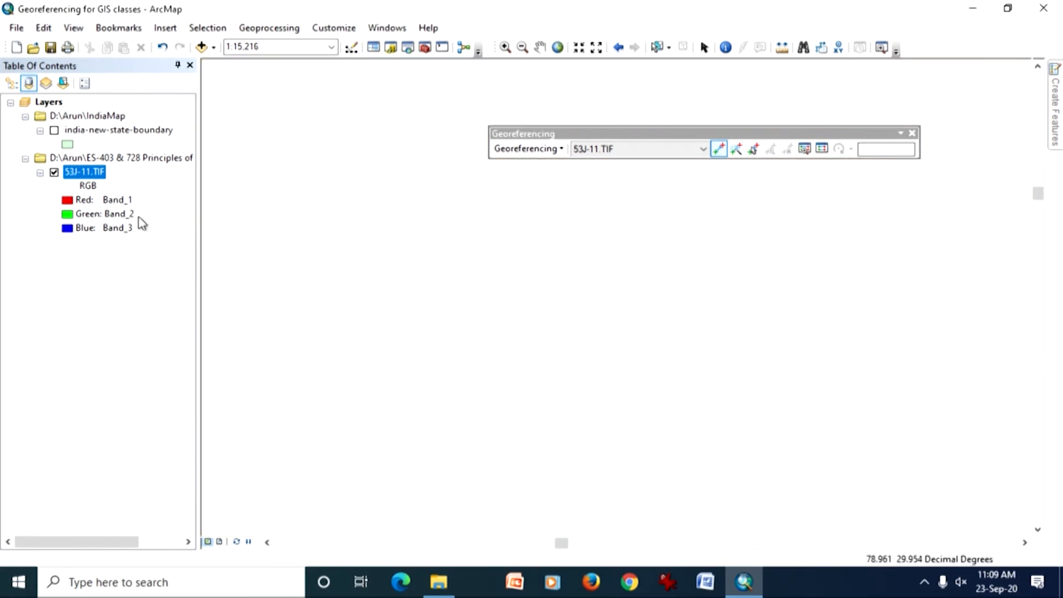
- Place the third control point on the toposheet's upper-right grid corner, where 78°45′ meets 30°30′
right_click(83, 173)
left_click(107, 247)
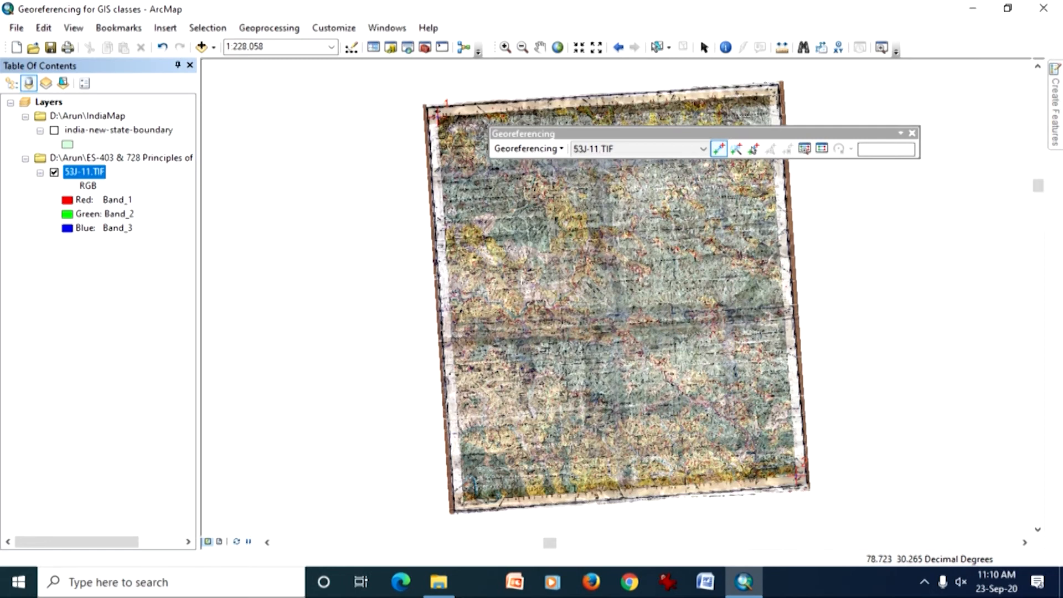
left_click(504, 49)
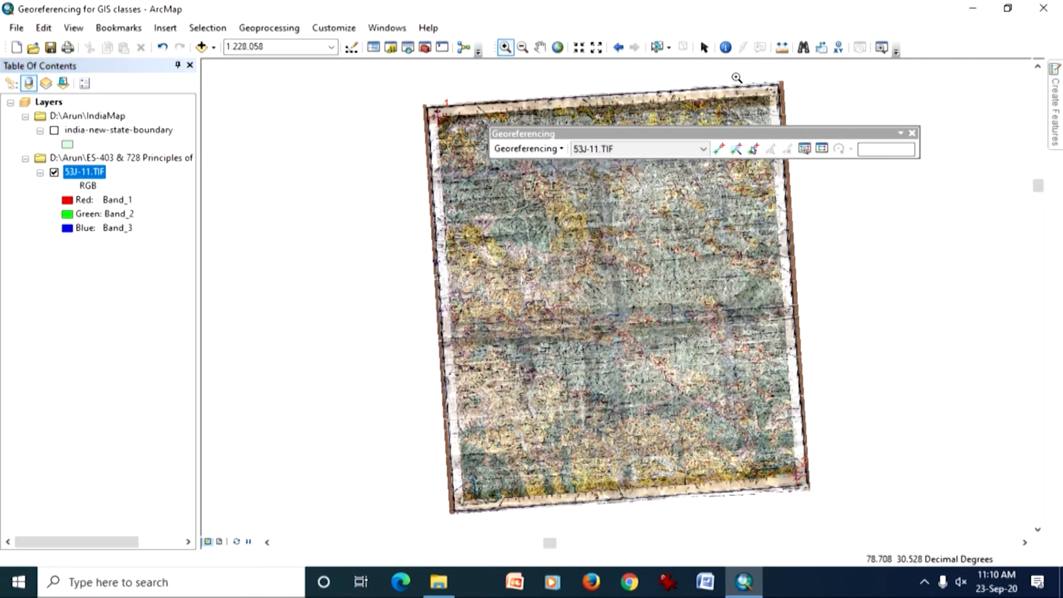
left_click_drag(742, 70, 807, 135)
left_click_drag(527, 185, 721, 309)
left_click(719, 149)
left_click(485, 377)
- Enter the third control point's map coordinates as X 78.75 and Y 30.50
right_click(487, 380)
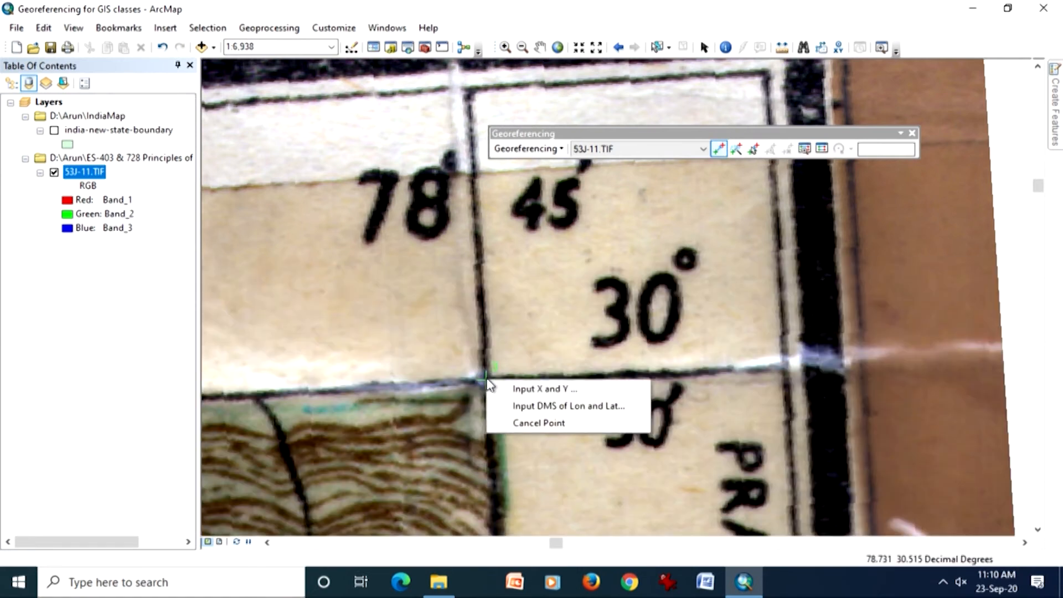
left_click(505, 390)
left_click_drag(526, 243, 773, 281)
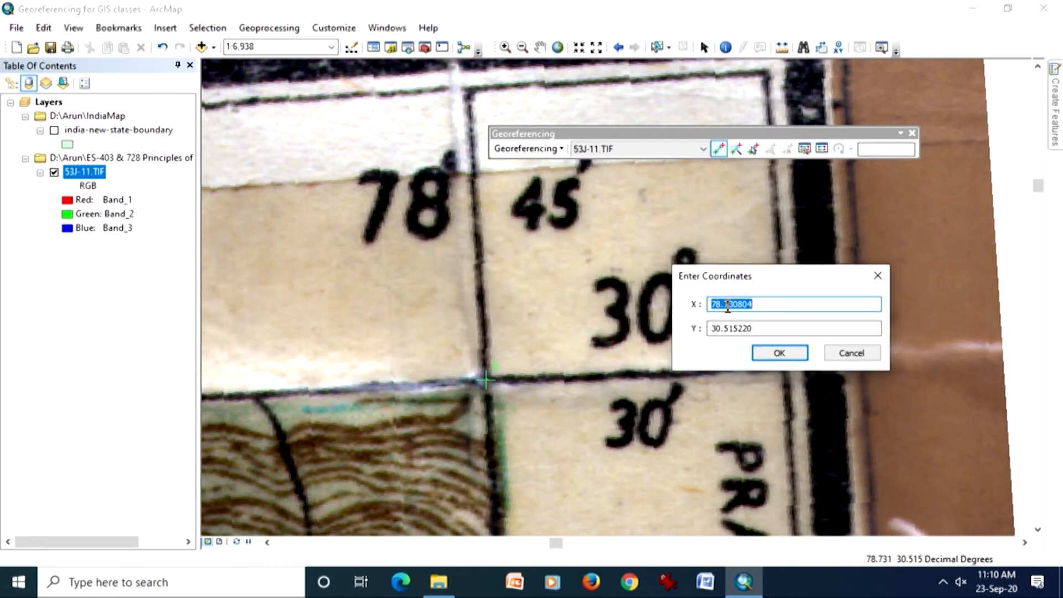
left_click_drag(727, 305, 784, 304)
type("5")
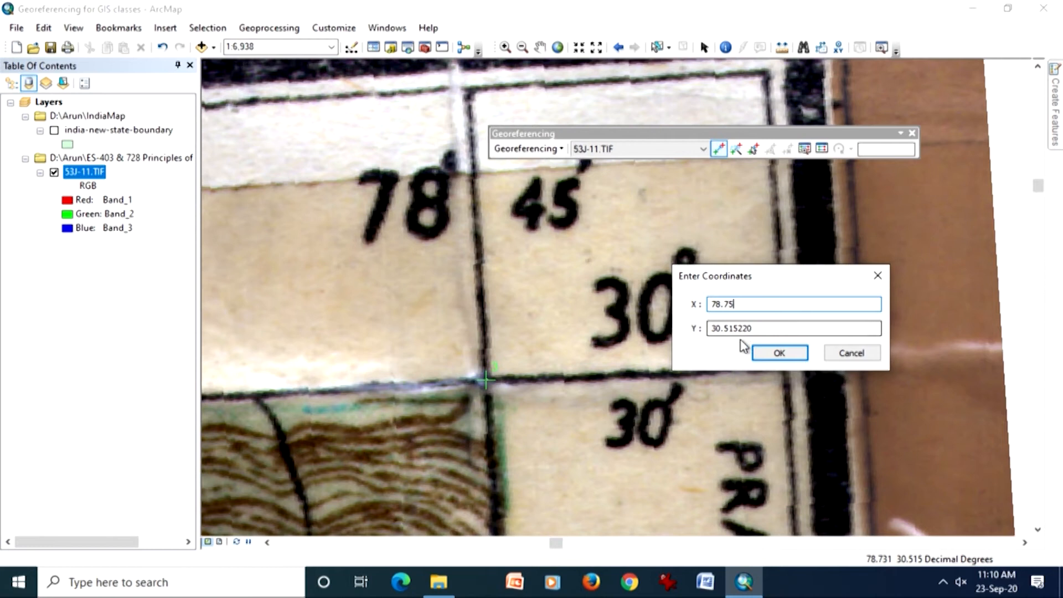
left_click_drag(729, 330, 771, 323)
type("50")
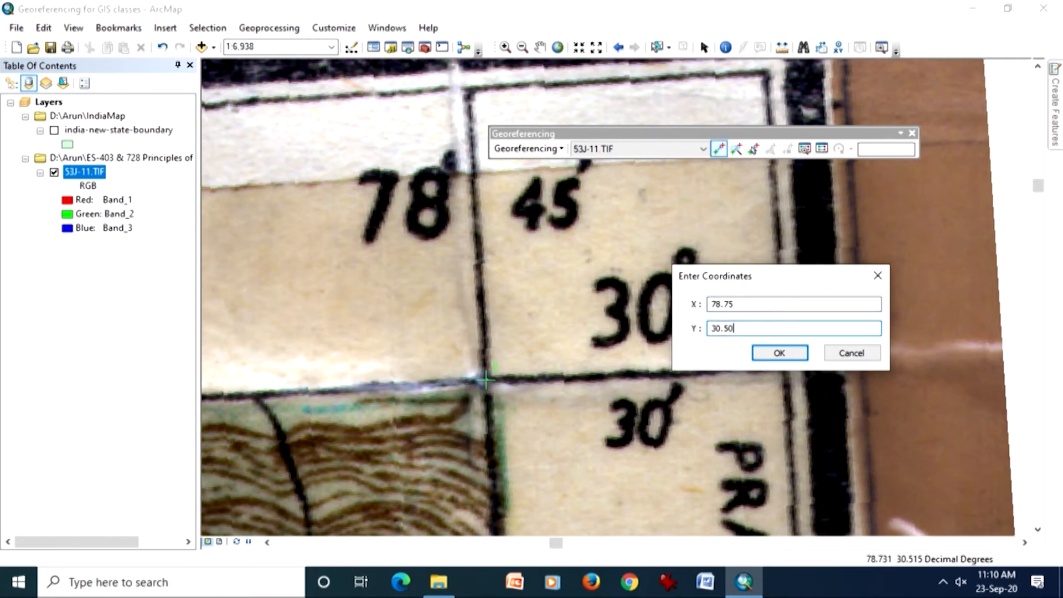
left_click(780, 353)
- Place the fourth control point on the toposheet's lower-left grid corner, where 78°30′ meets 30°15′
right_click(83, 172)
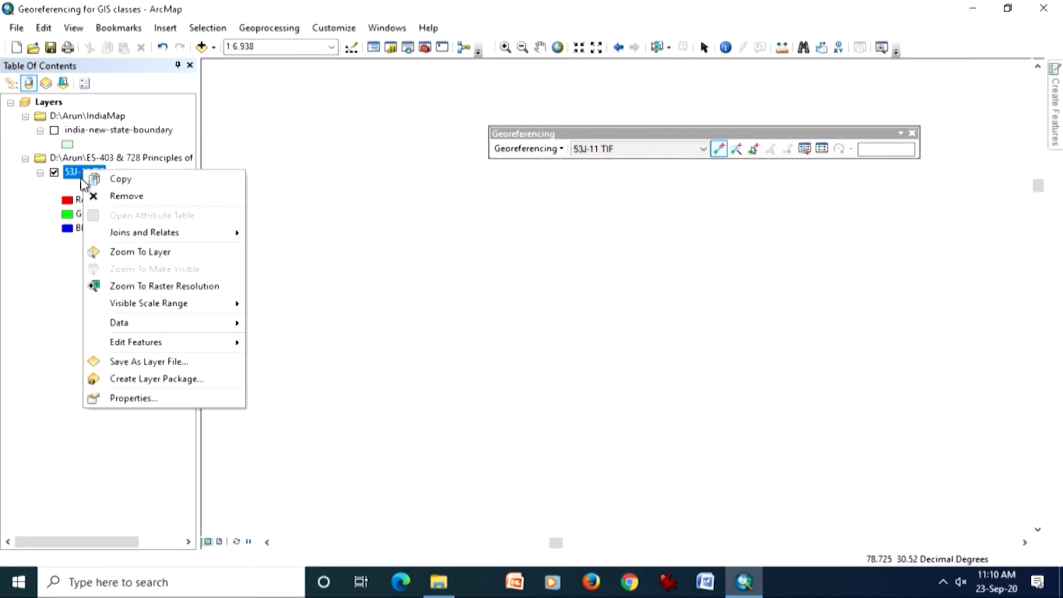
left_click(119, 251)
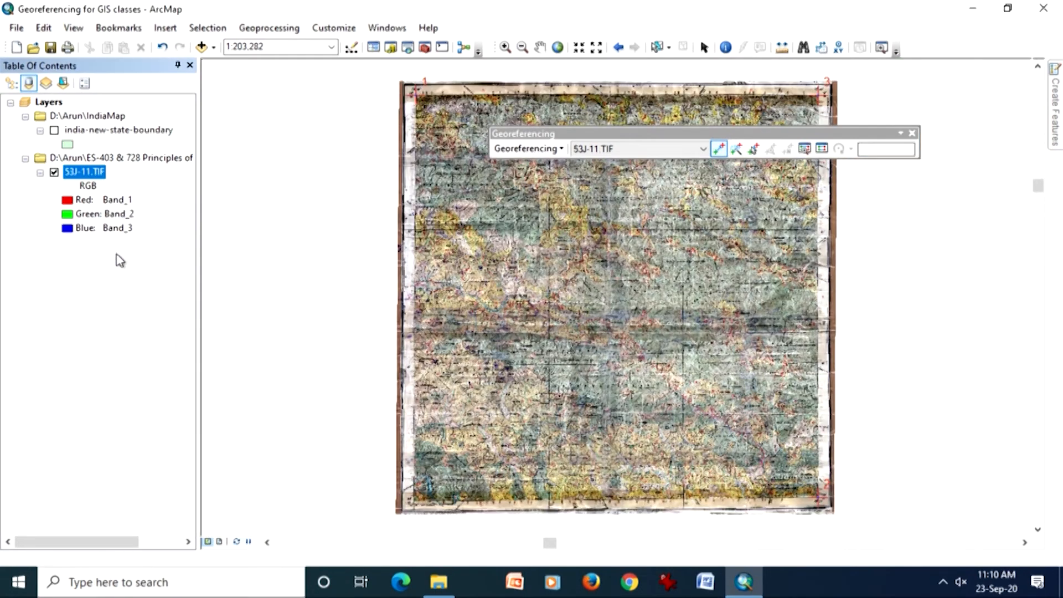
left_click(505, 47)
left_click_drag(388, 481, 435, 525)
left_click_drag(522, 234, 755, 422)
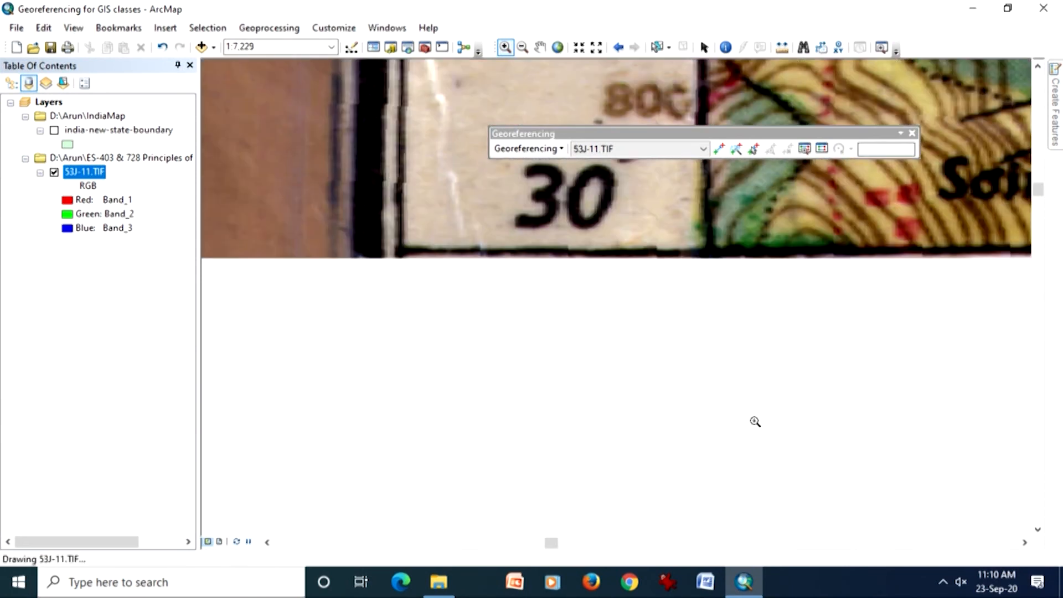
left_click(721, 151)
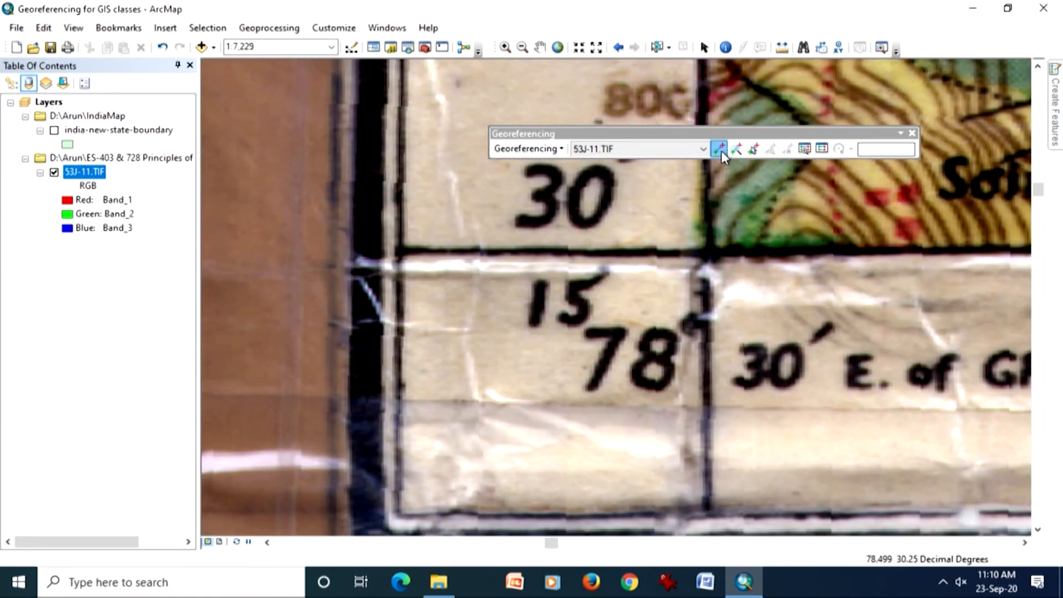
left_click(704, 252)
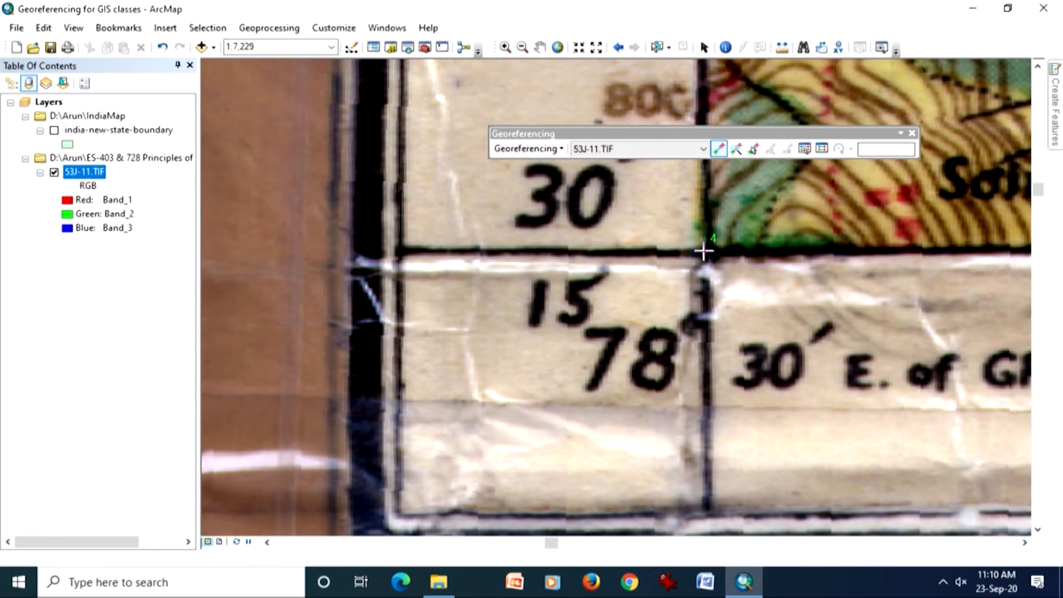
- Enter the fourth control point's map coordinates as X 78.50 and Y 30.25
right_click(704, 252)
left_click(724, 265)
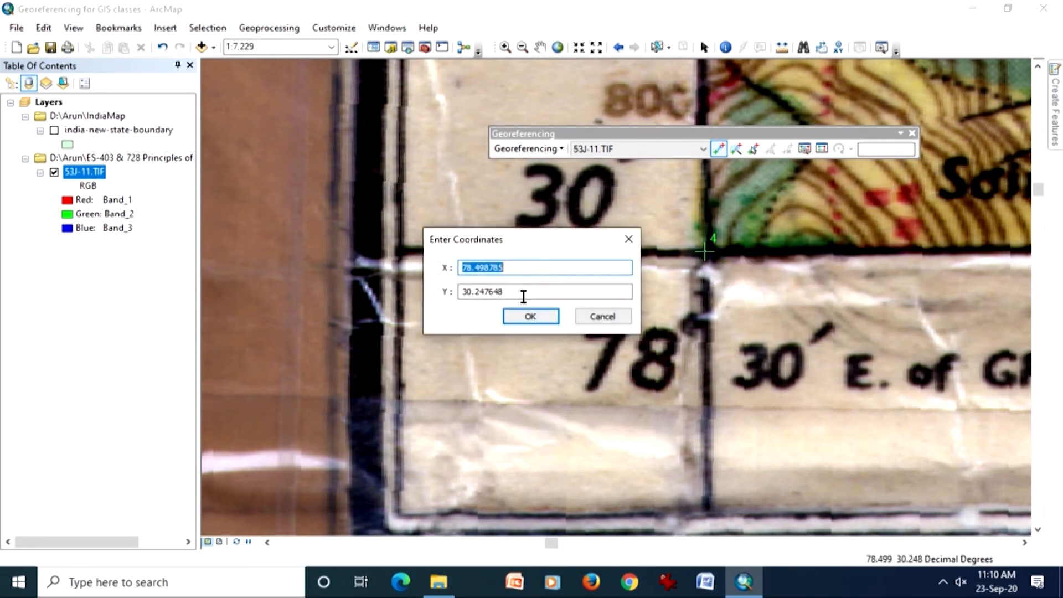
left_click_drag(527, 242, 373, 341)
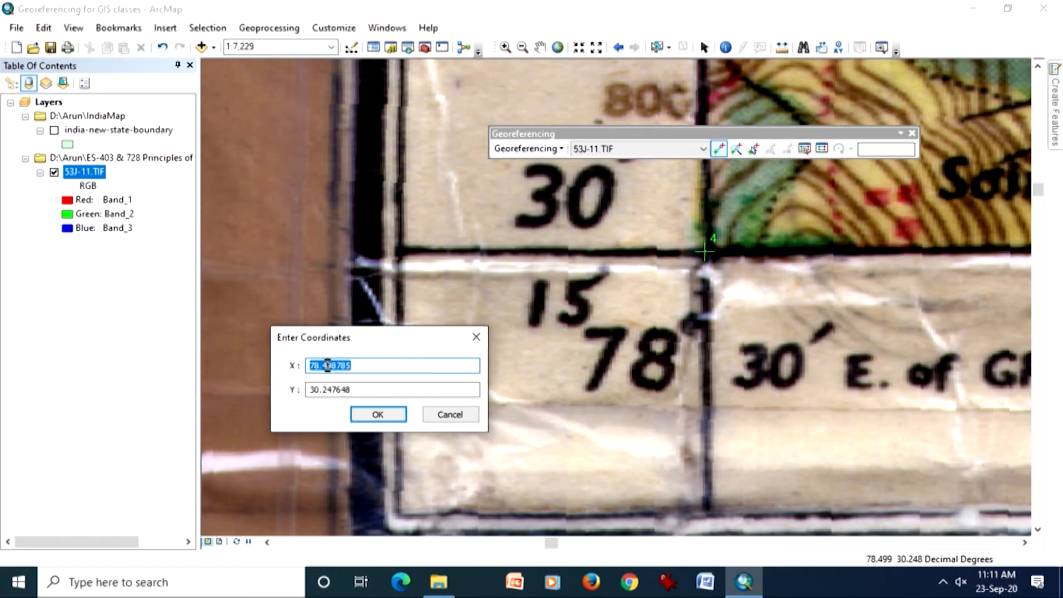
left_click_drag(326, 365, 375, 360)
type("50")
left_click_drag(325, 390, 371, 380)
type("25")
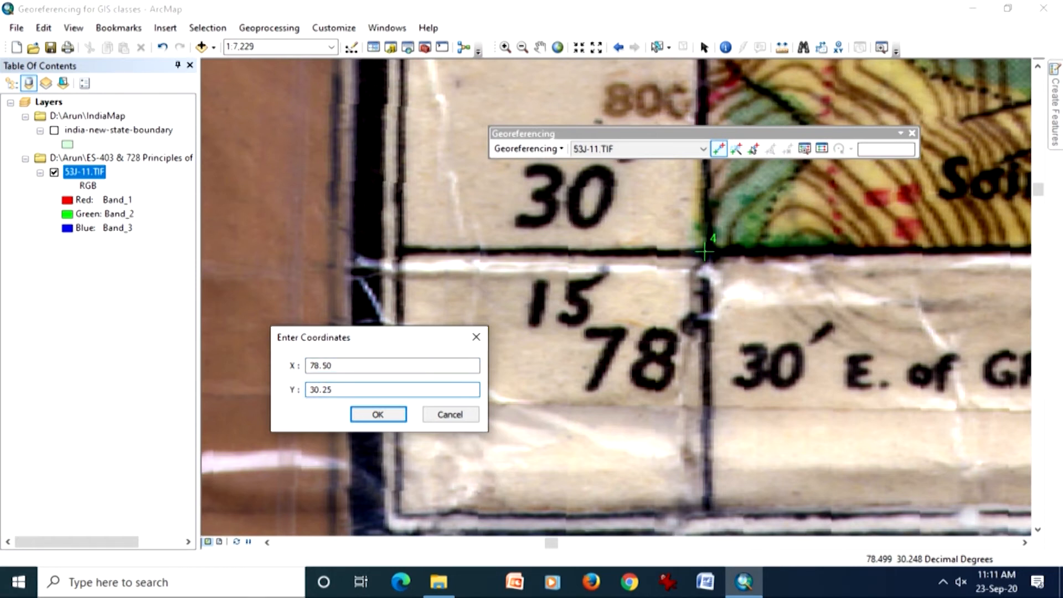
left_click(378, 414)
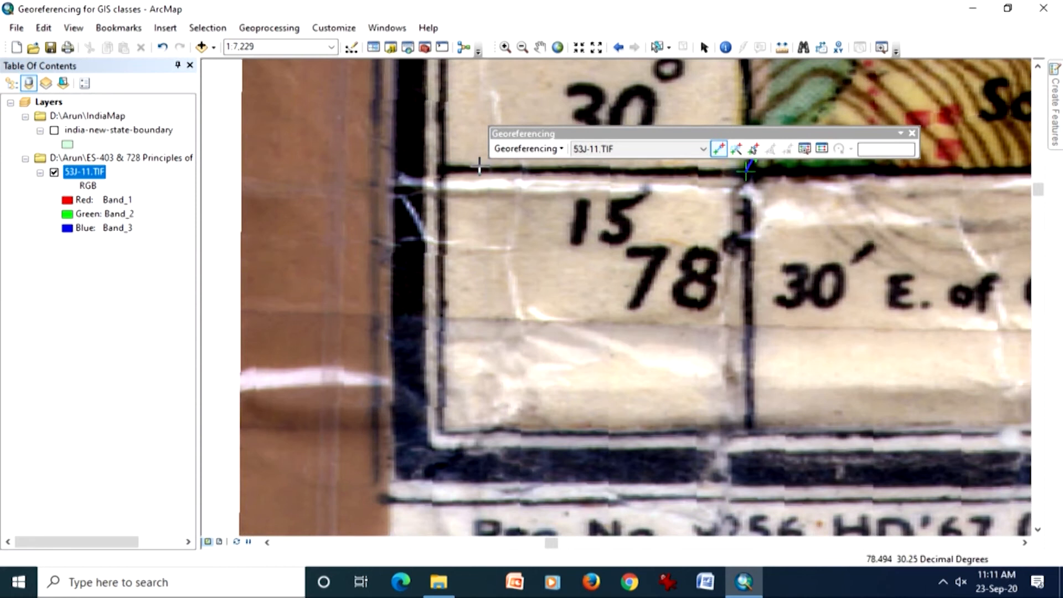
- Review the whole adjusted toposheet, then open the link table and check the residuals and total RMS error
right_click(101, 176)
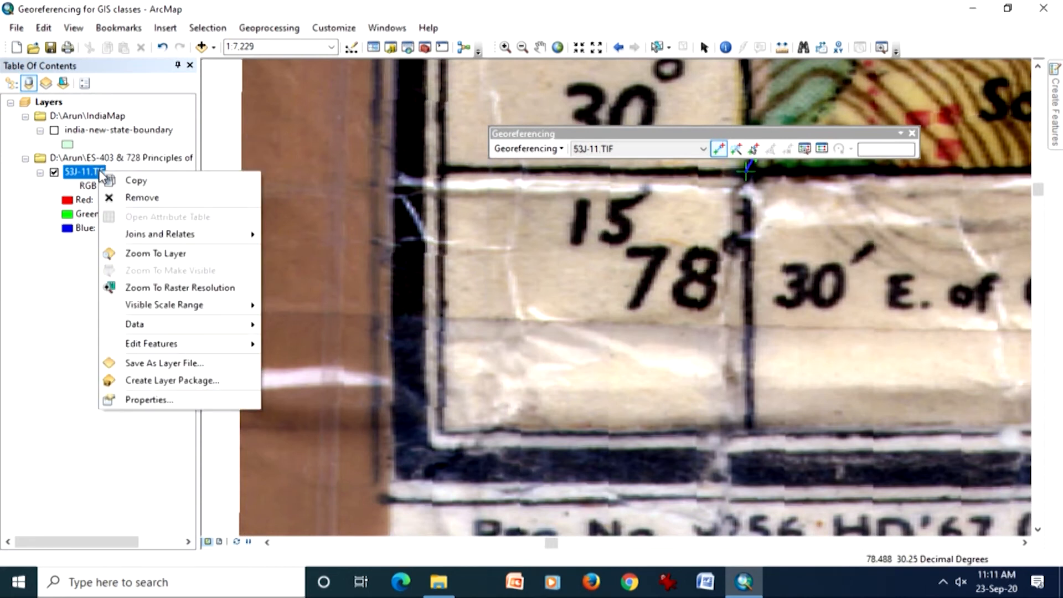
left_click(130, 251)
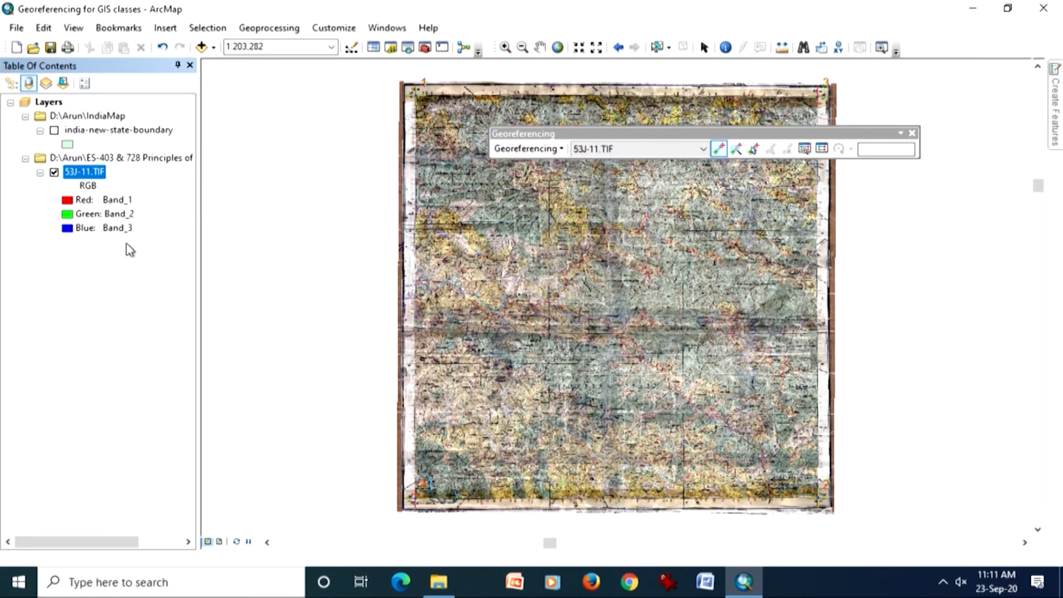
left_click(805, 148)
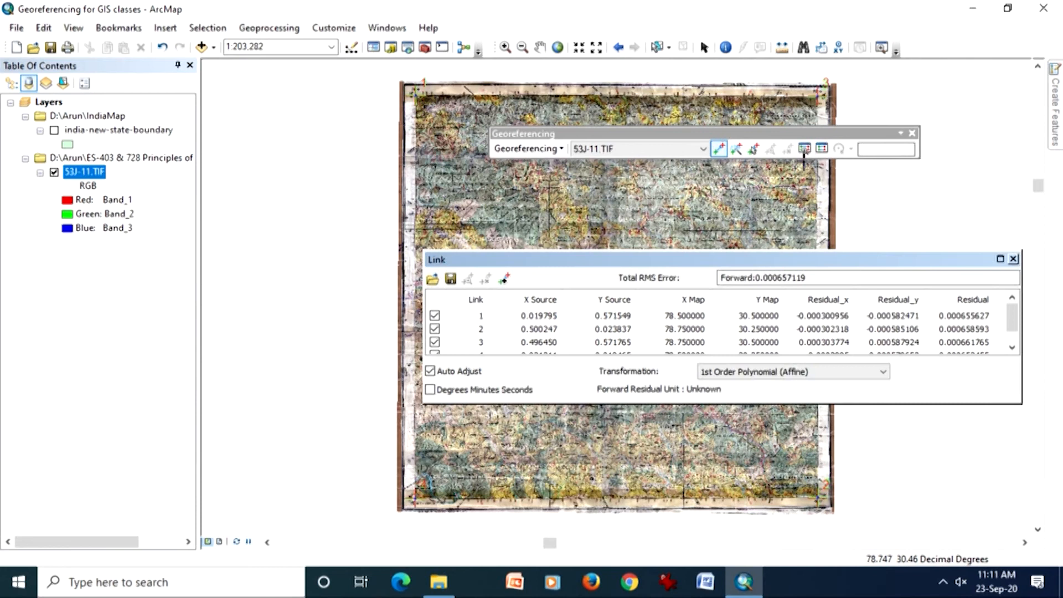
left_click_drag(678, 259, 460, 204)
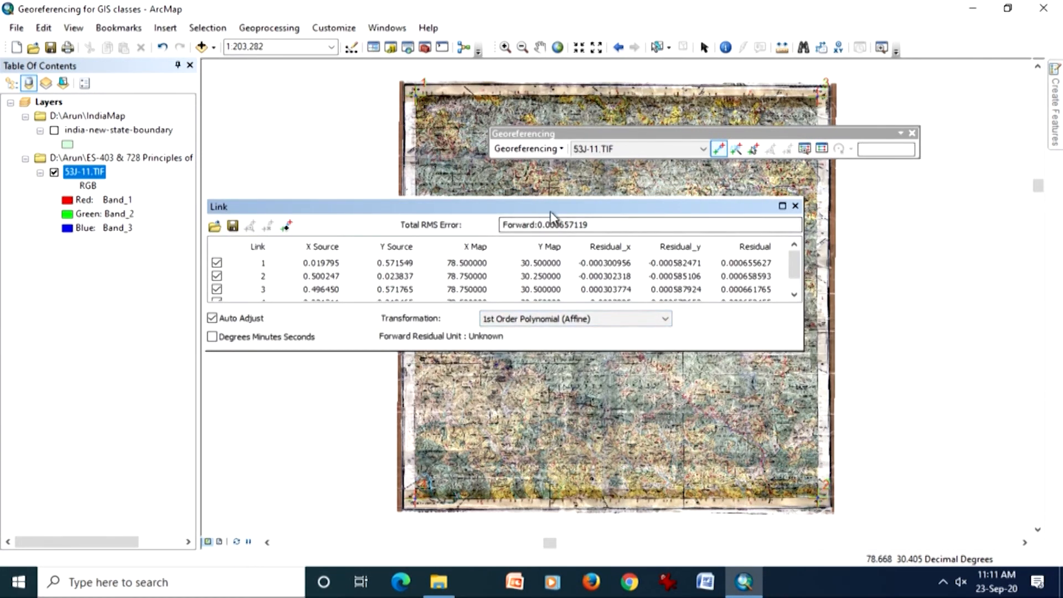
left_click_drag(550, 211, 630, 232)
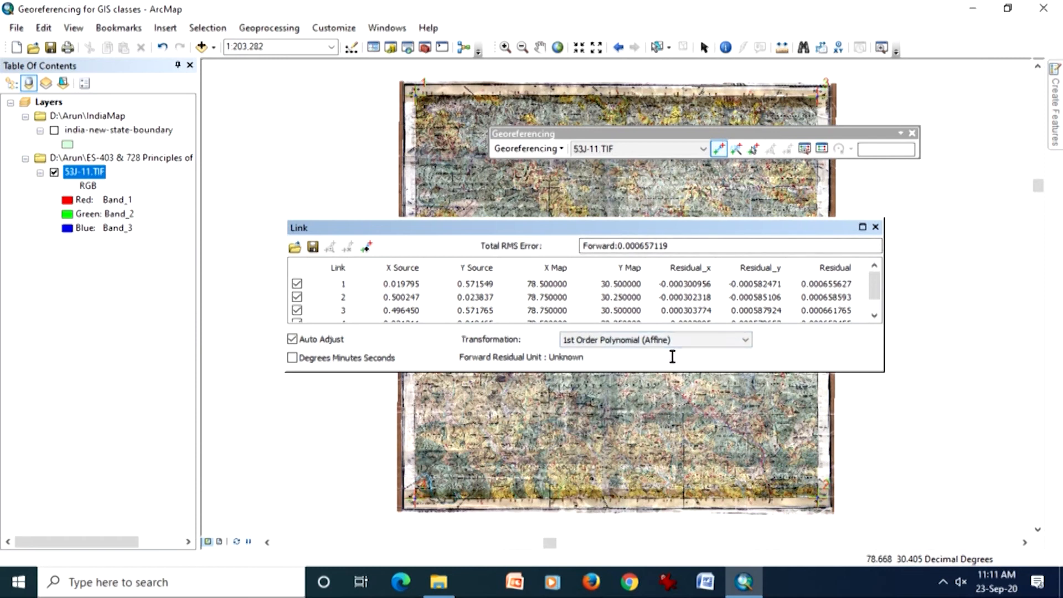
- Examine the available transformation types and the listed control point links, then close the link table
left_click(746, 340)
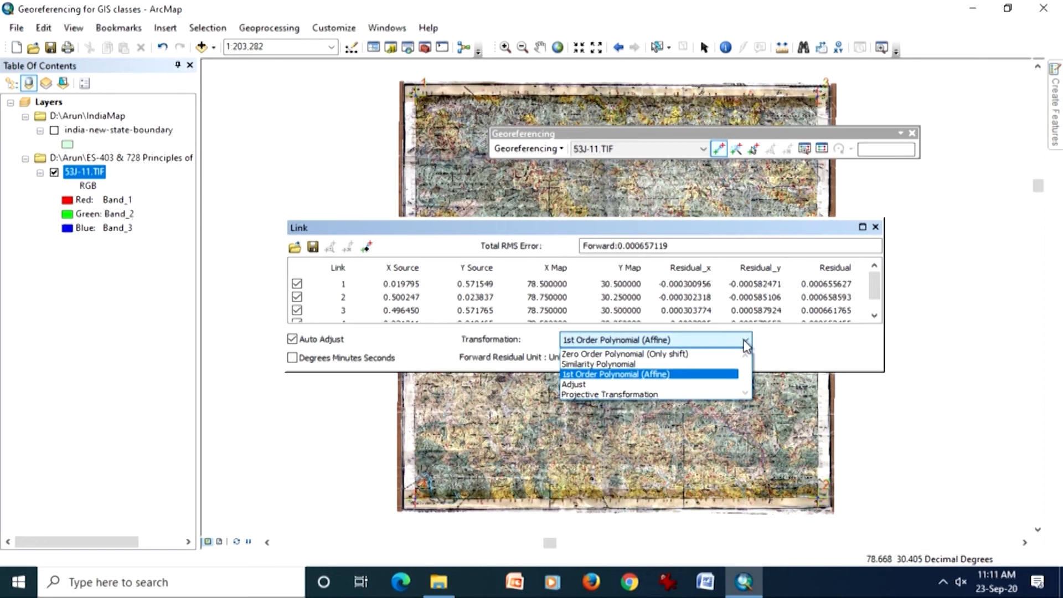
left_click(788, 340)
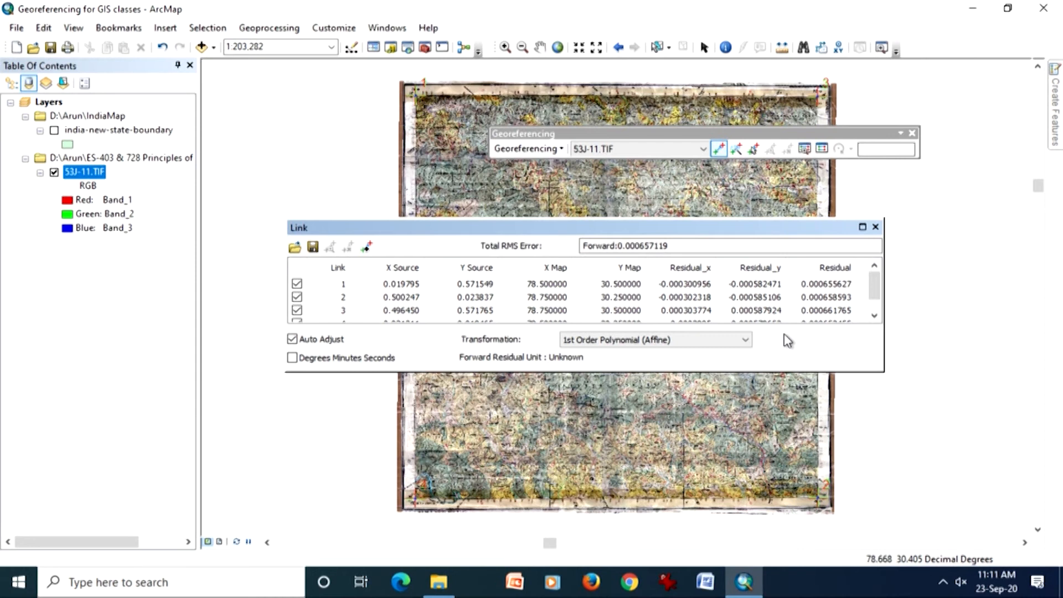
left_click(752, 344)
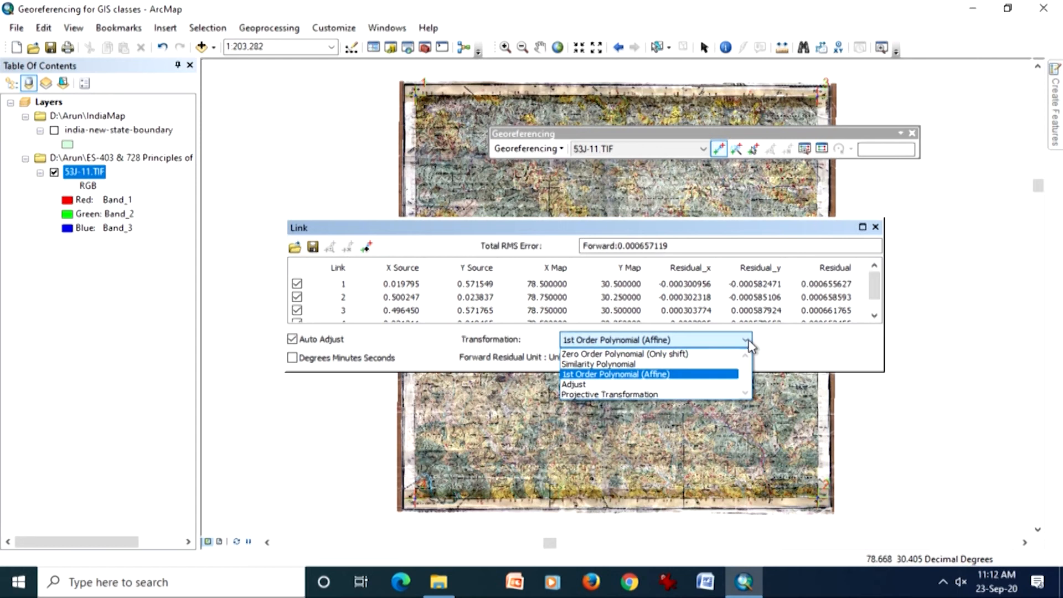
left_click(786, 350)
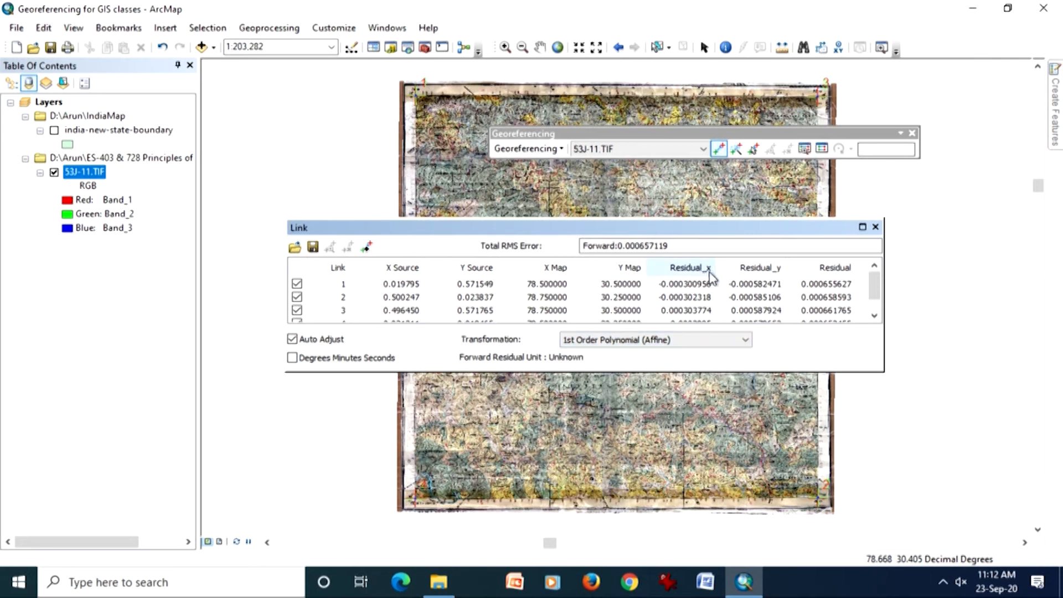
mouse_move(874, 294)
left_mouse_down()
mouse_move(880, 327)
mouse_move(868, 275)
mouse_move(880, 323)
mouse_move(871, 287)
left_mouse_up()
mouse_move(874, 295)
left_mouse_down()
mouse_move(876, 307)
mouse_move(879, 282)
left_mouse_up()
left_click(875, 227)
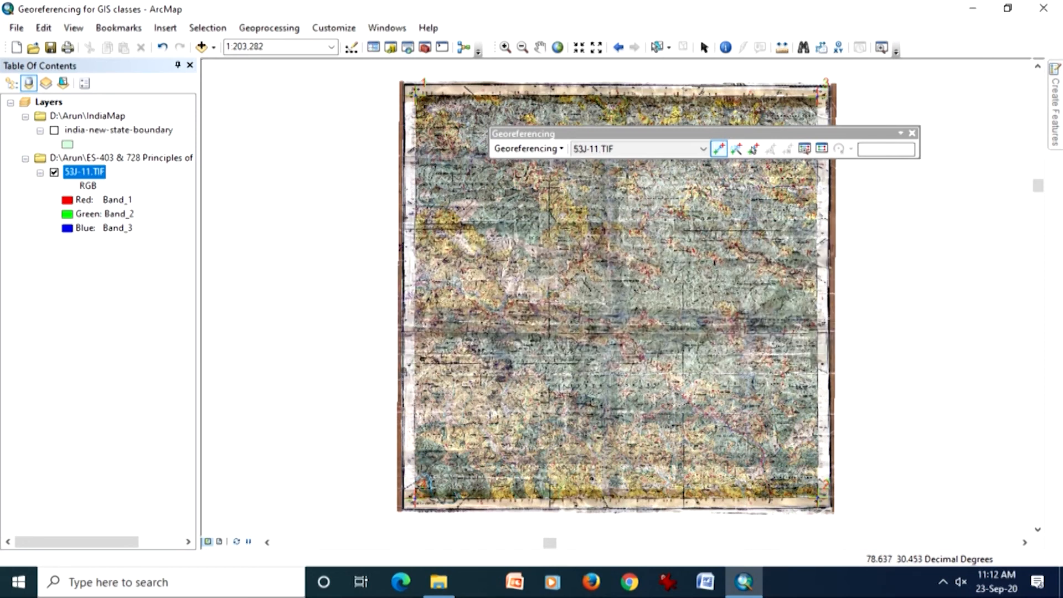
- Examine the 35′ grid line's intersection with the toposheet's upper map frame up close, then return to the wider view
left_click(506, 49)
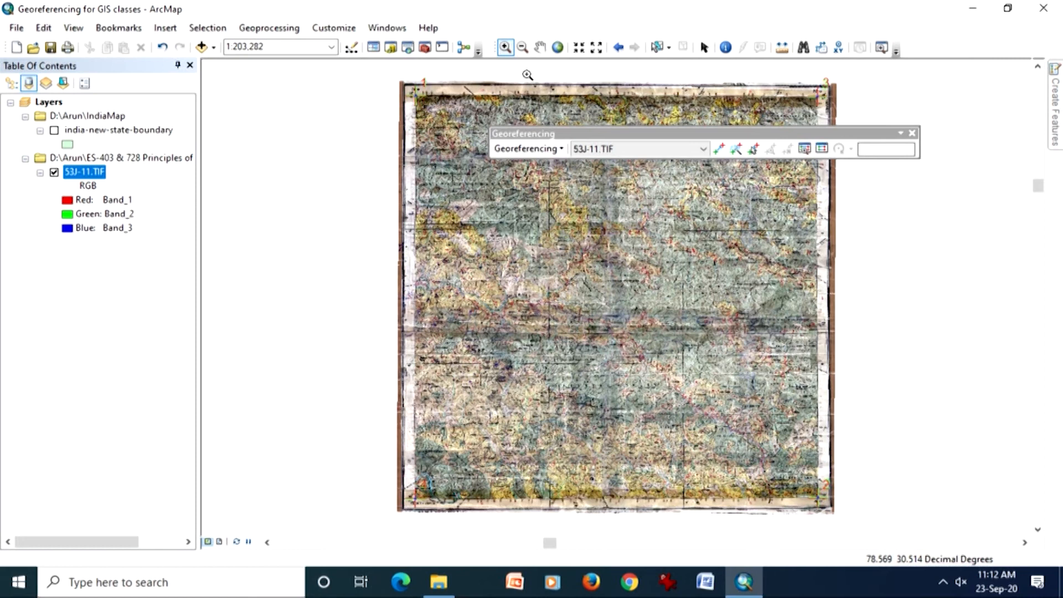
left_click_drag(535, 79, 579, 116)
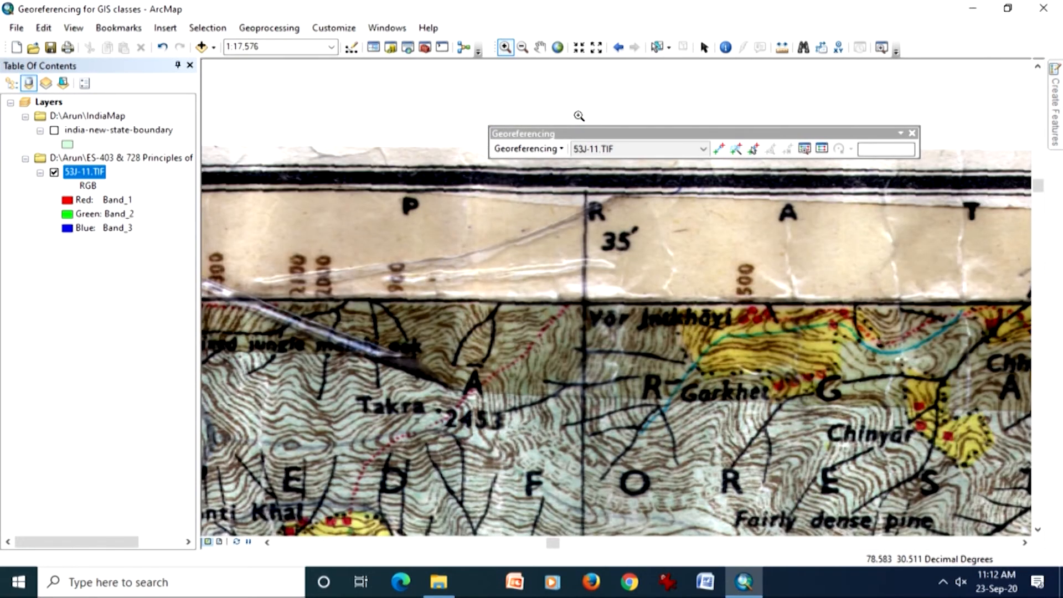
left_click_drag(515, 240, 643, 351)
left_click(540, 47)
left_click_drag(554, 200, 509, 330)
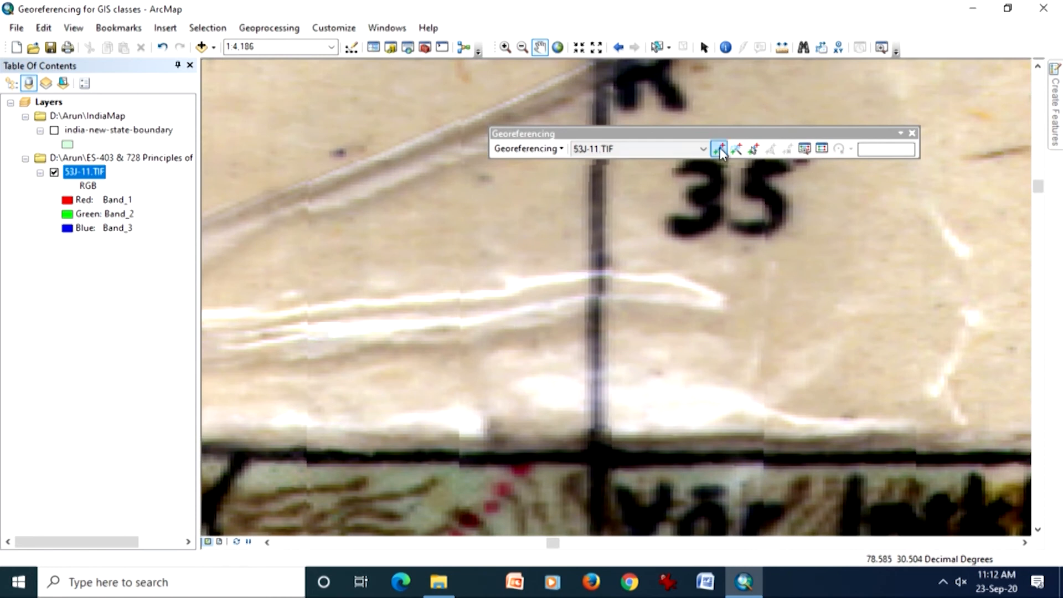
left_click(616, 49)
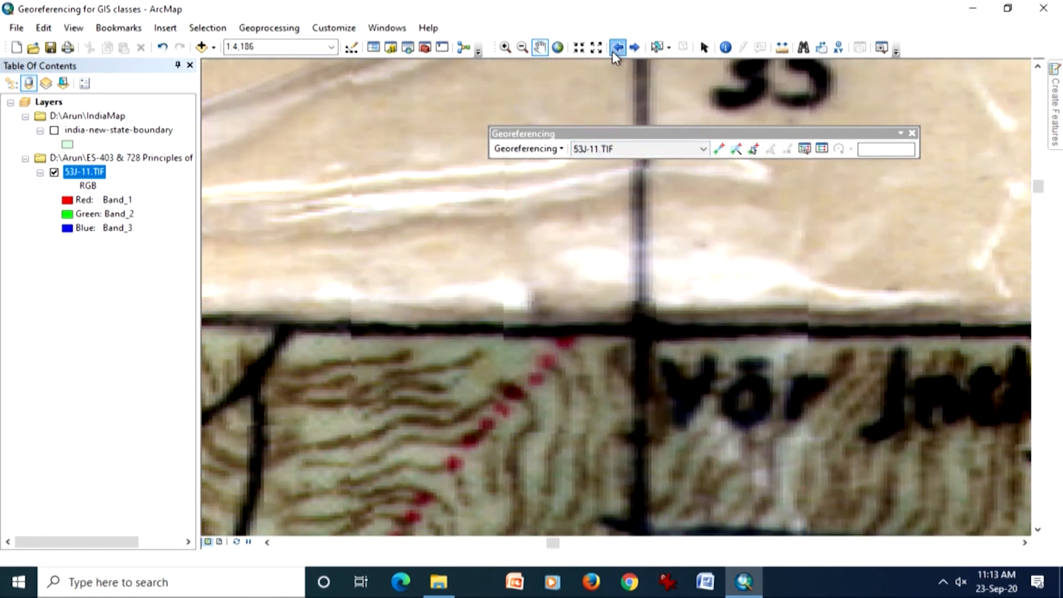
left_click(616, 49)
- Look along the toposheet's upper margin east of the 35′ grid line, then show the full extent of 53J-11.TIF
left_click_drag(661, 249, 460, 227)
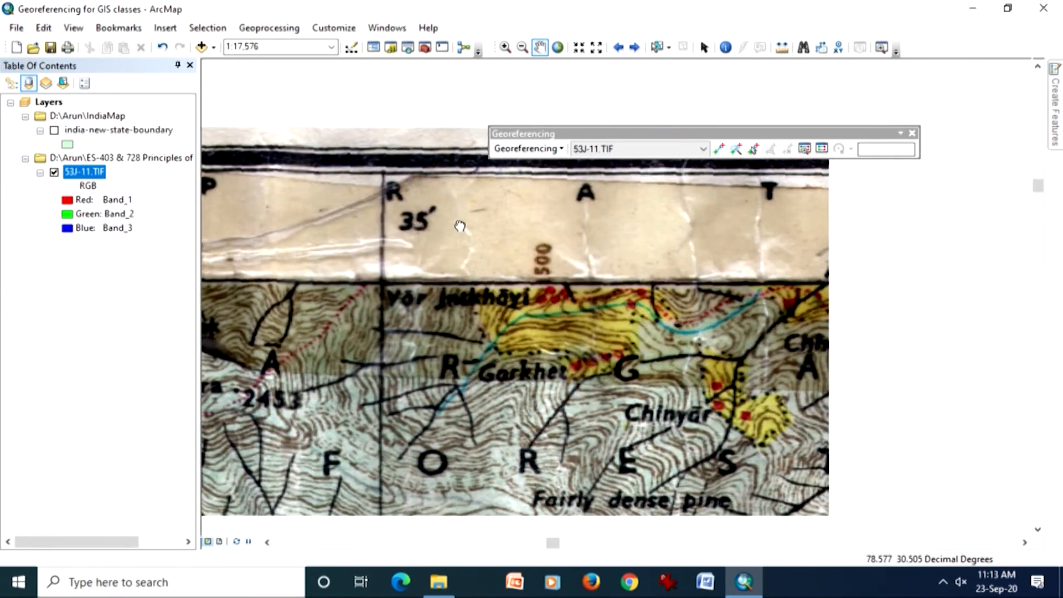
left_click_drag(699, 279, 463, 301)
left_click_drag(658, 285, 441, 272)
left_click_drag(618, 242, 431, 244)
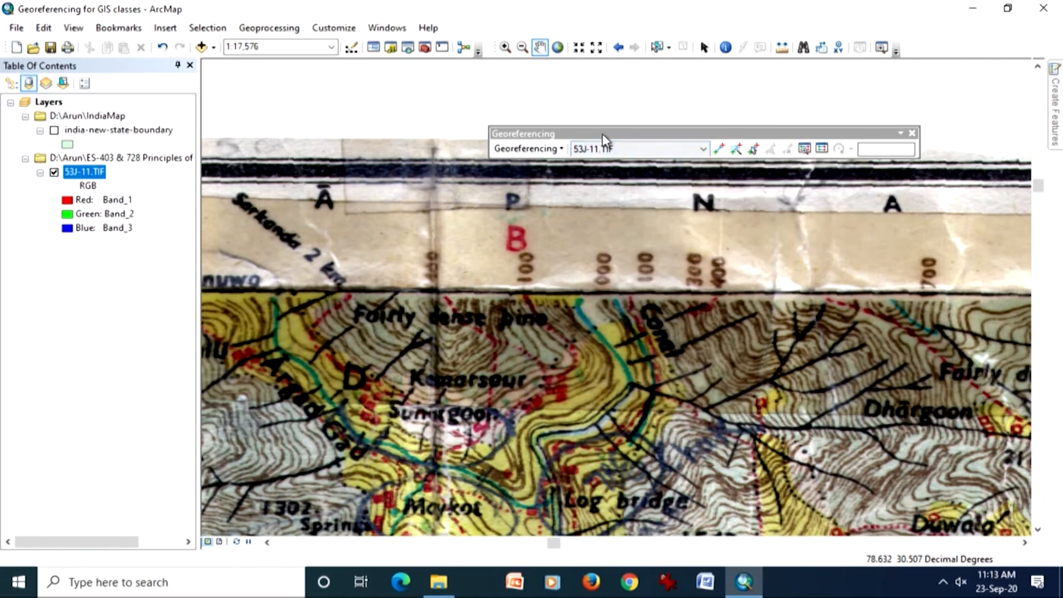
right_click(91, 171)
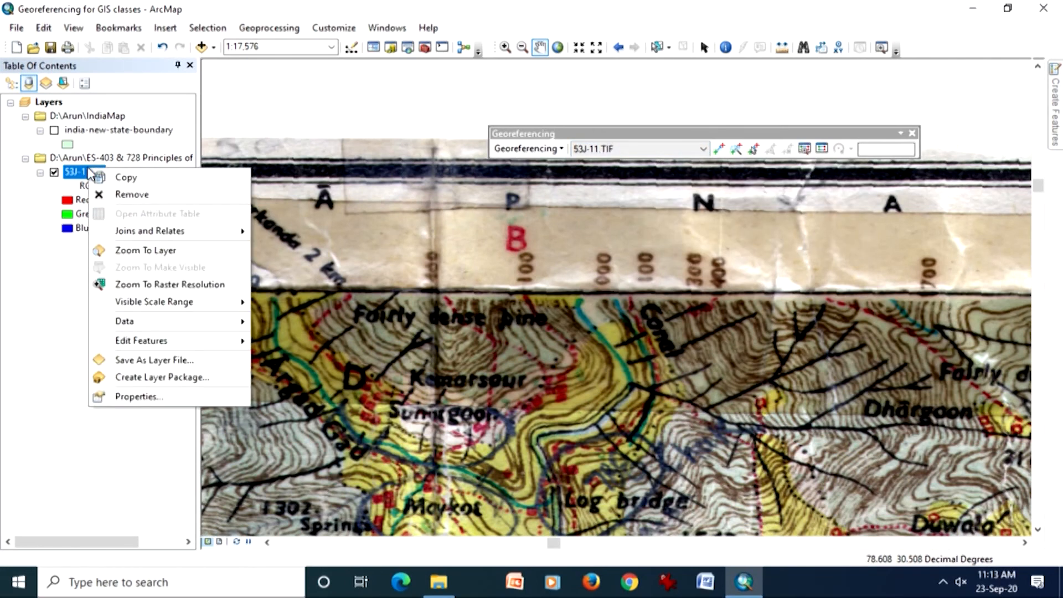
left_click(119, 252)
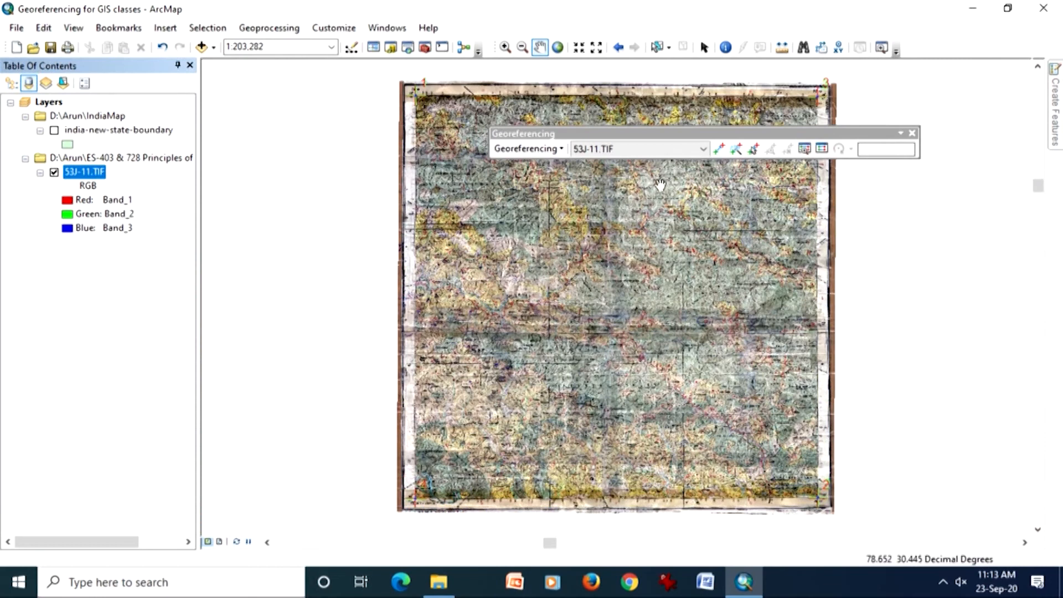
- Start rectifying 53J-11.TIF and keep Nearest Neighbor (for discrete data) as the resample type
left_click(561, 150)
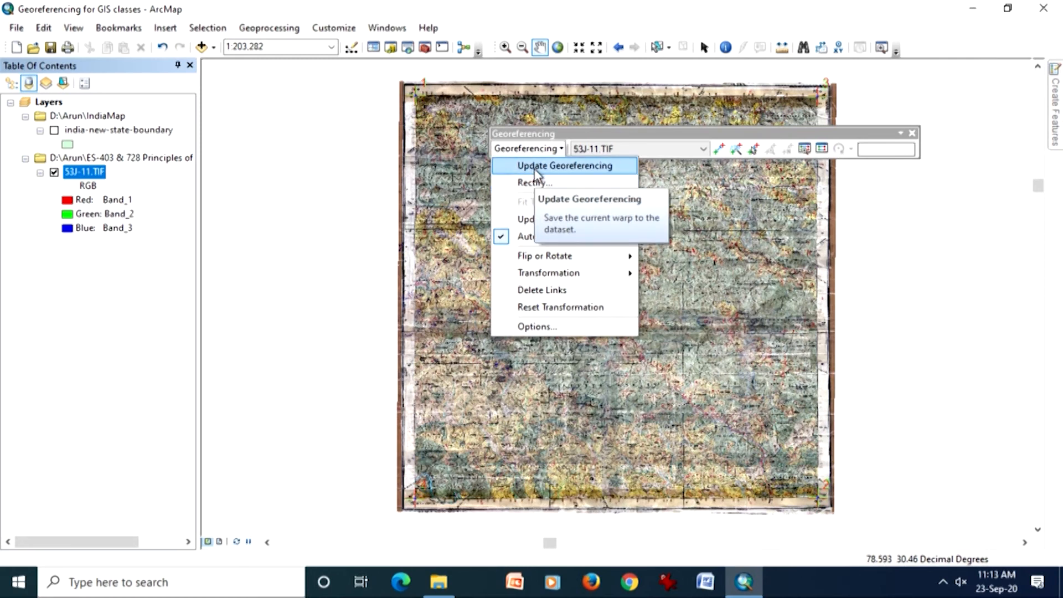
left_click(533, 183)
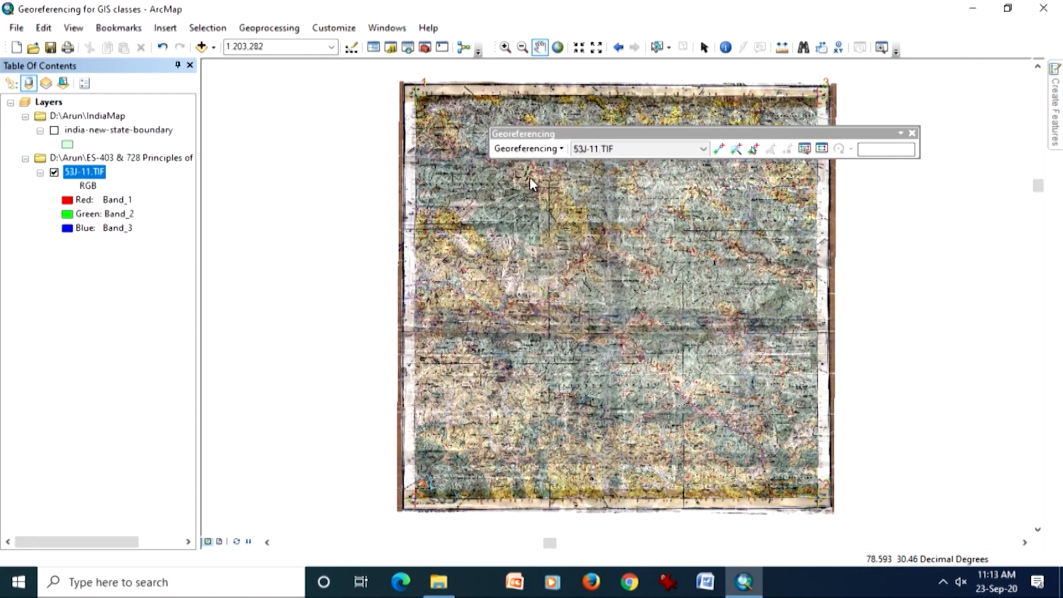
left_click_drag(528, 174, 546, 223)
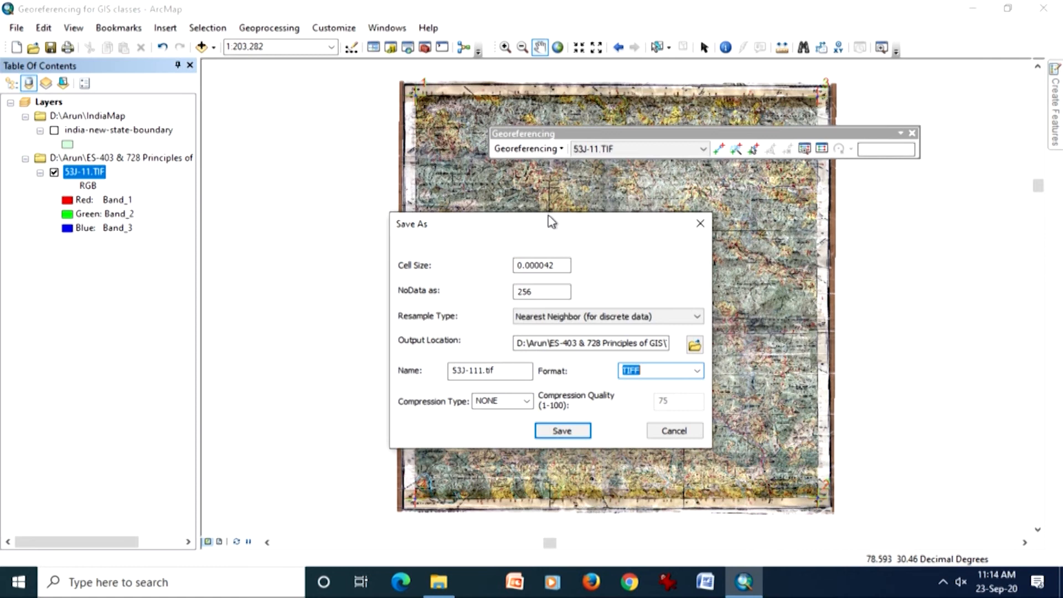
left_click(640, 318)
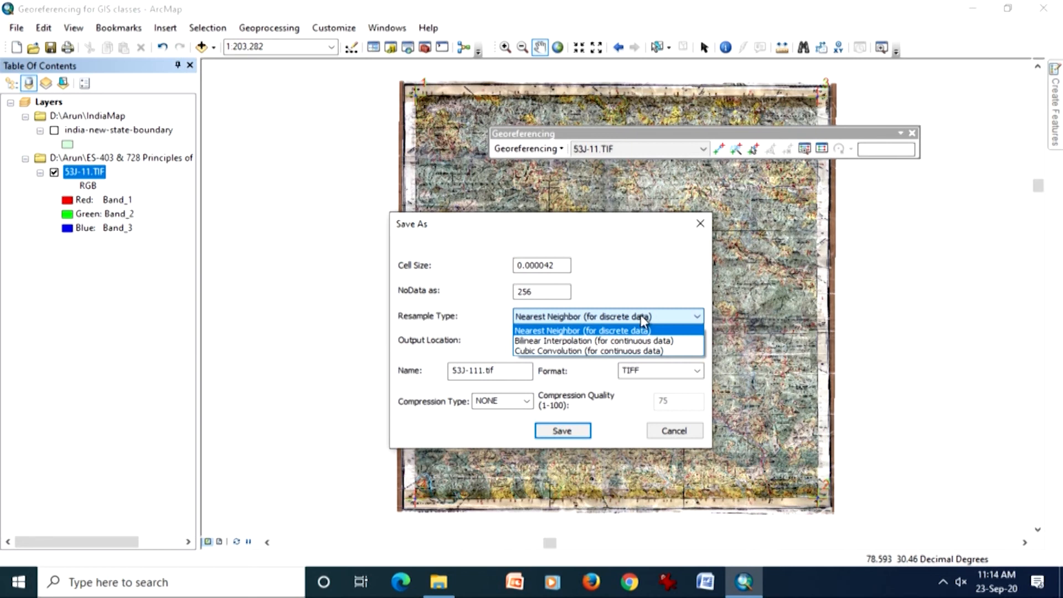
left_click(610, 331)
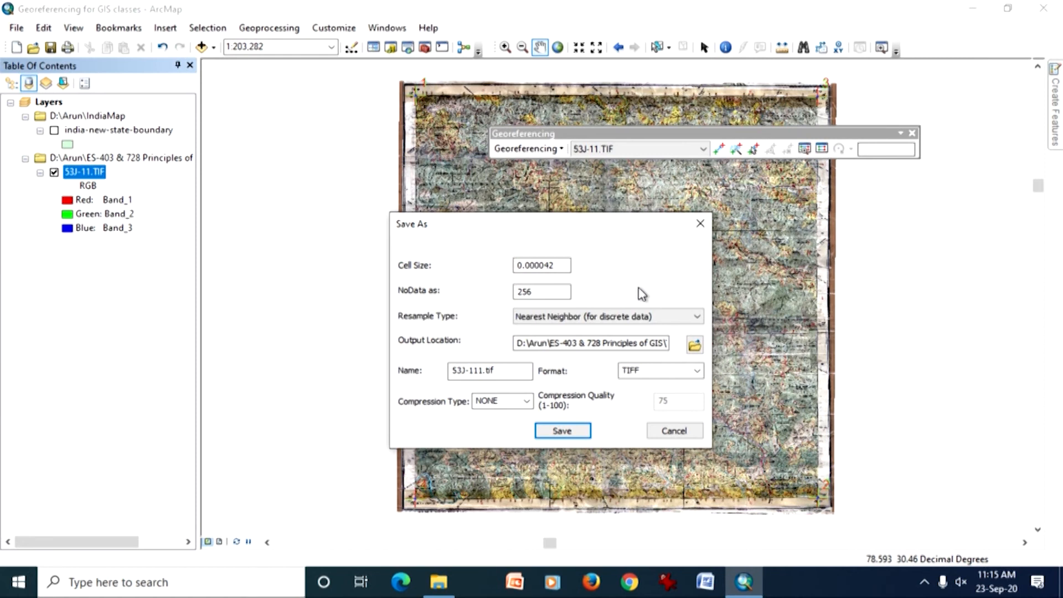
left_click(632, 317)
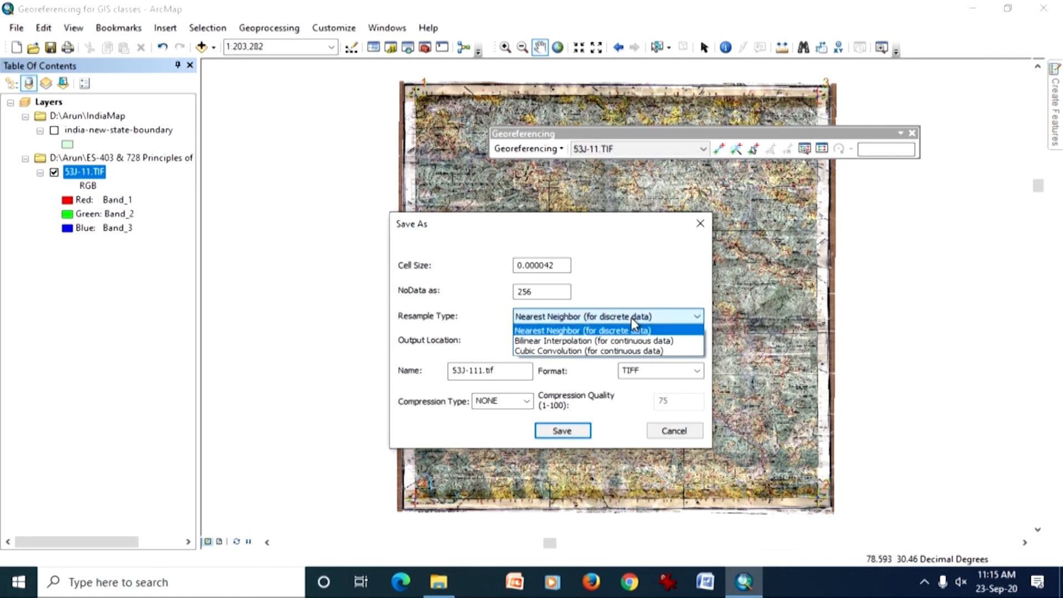
left_click(632, 320)
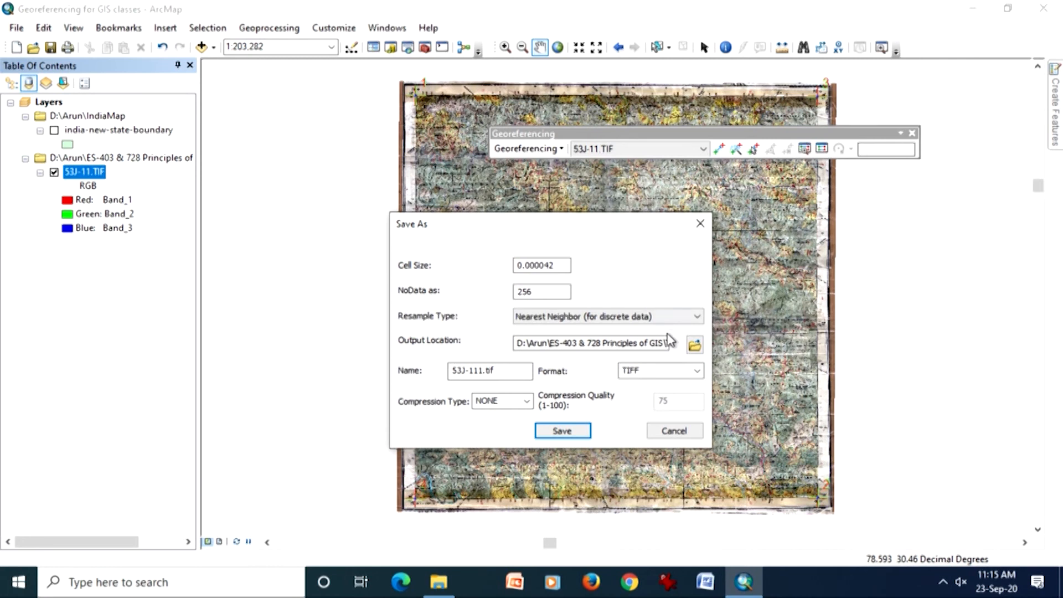
- Set the rectified raster's format to IMAGINE Image and its compression type to RLE
left_click(697, 370)
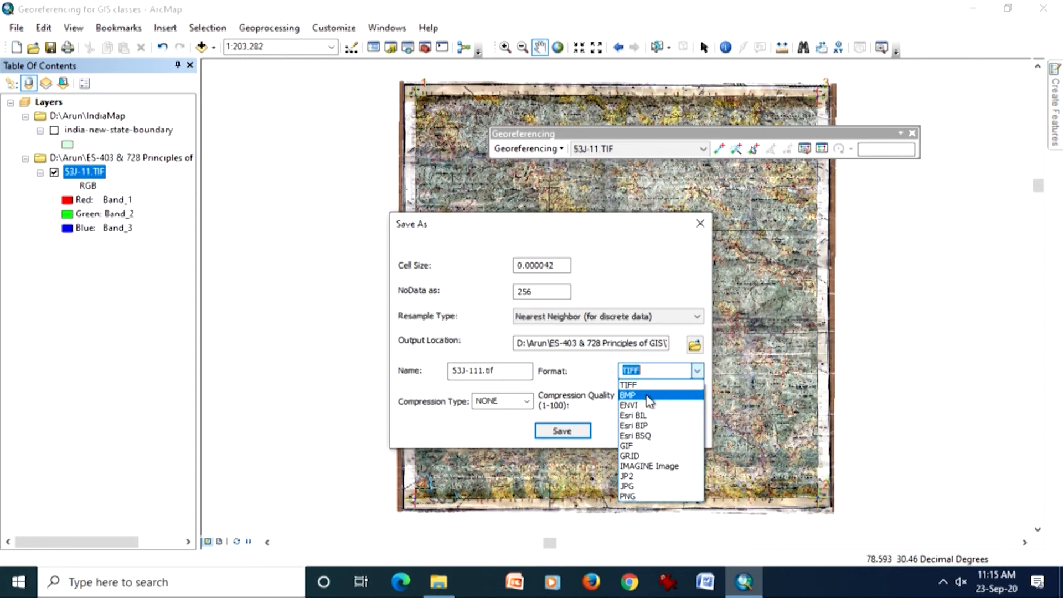
left_click(640, 467)
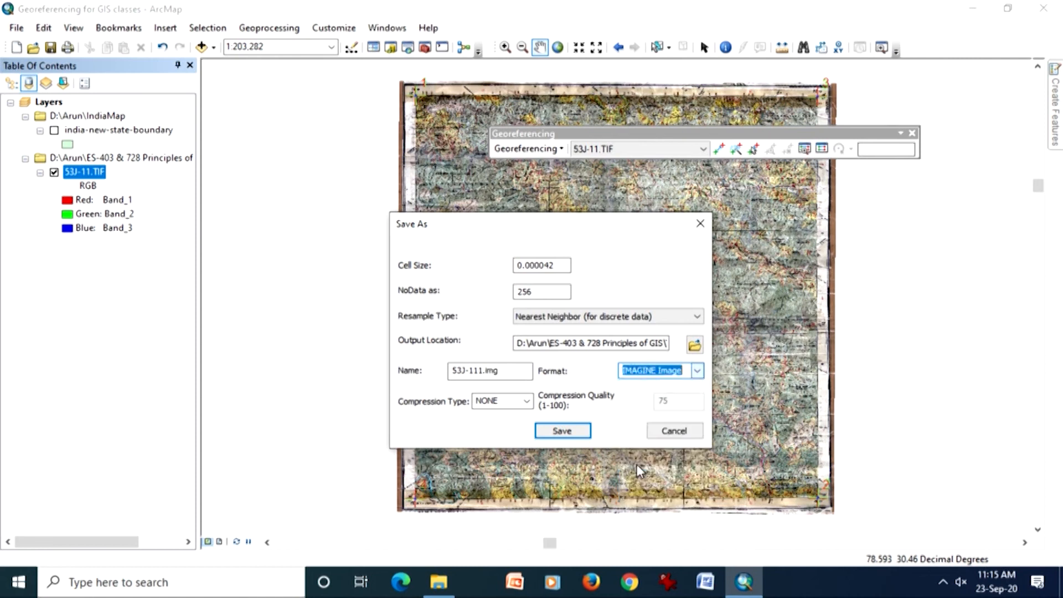
left_click(527, 404)
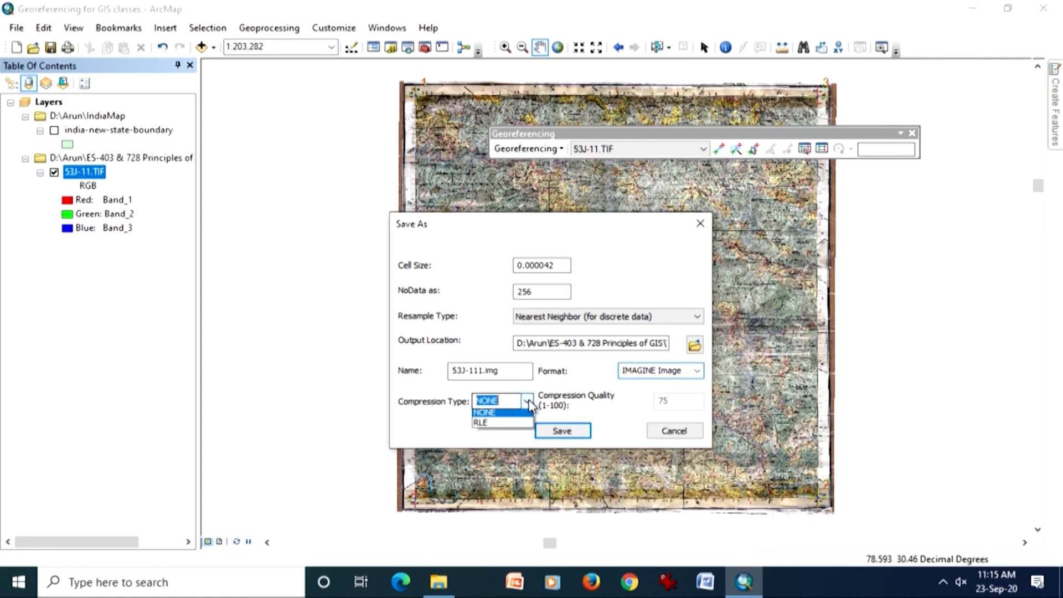
left_click(504, 426)
left_click(558, 266)
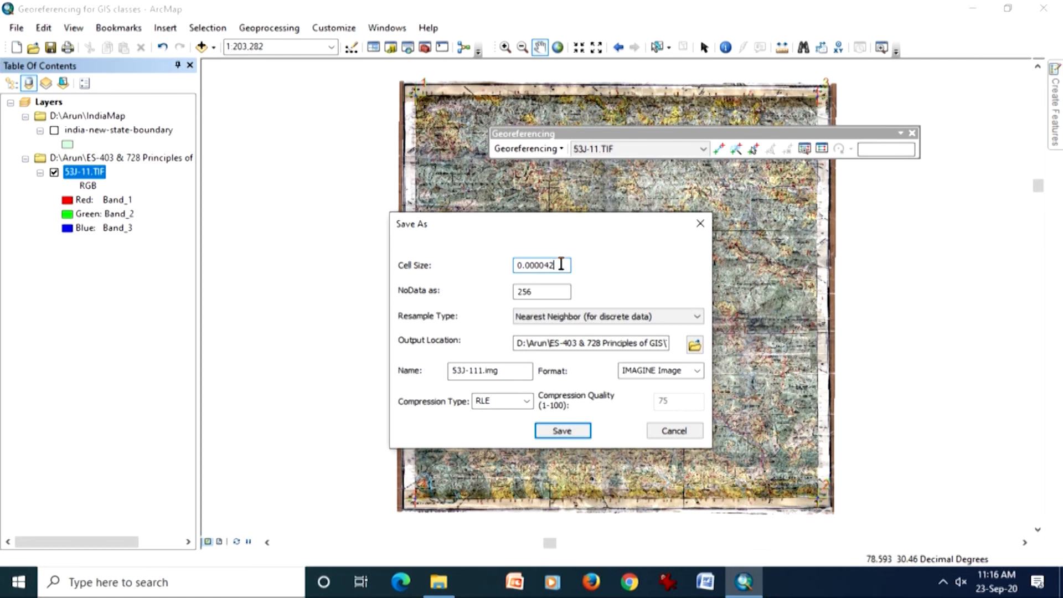
left_click(516, 371)
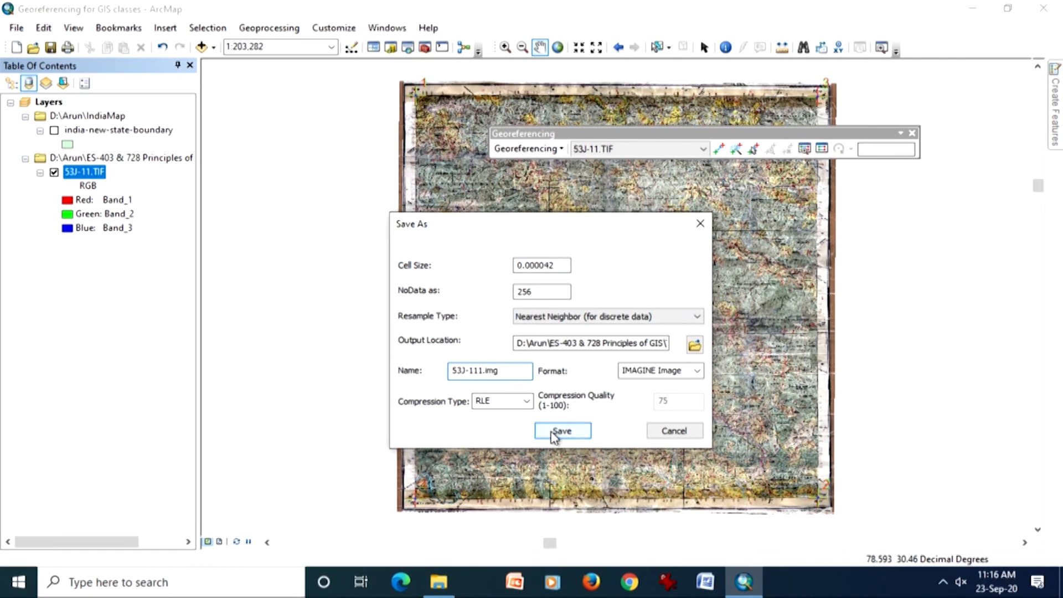
- Browse to the C:\Temp folder as the workspace for the rectified raster
left_click(693, 348)
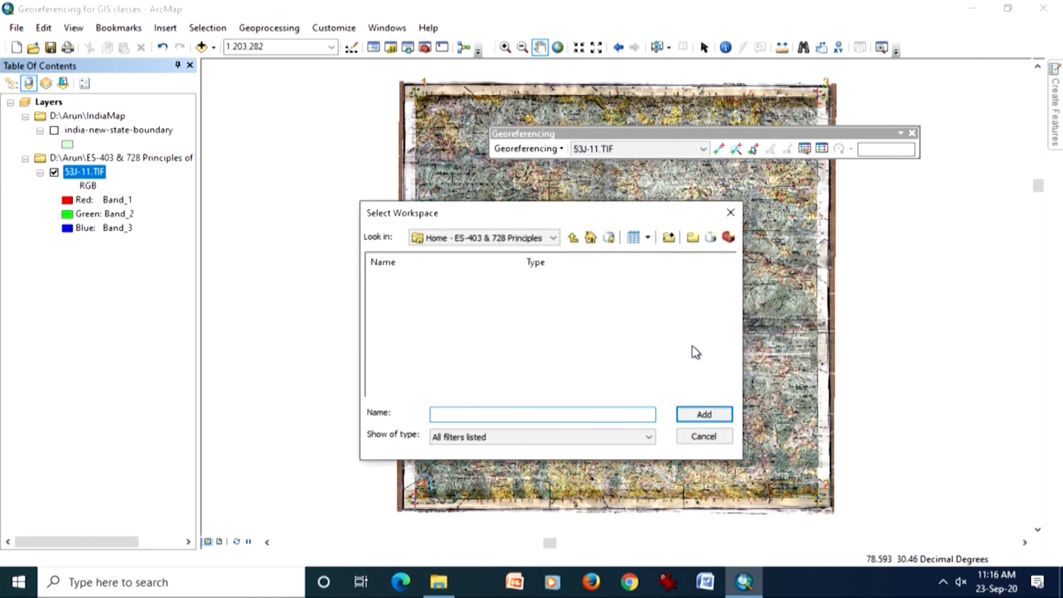
left_click(552, 237)
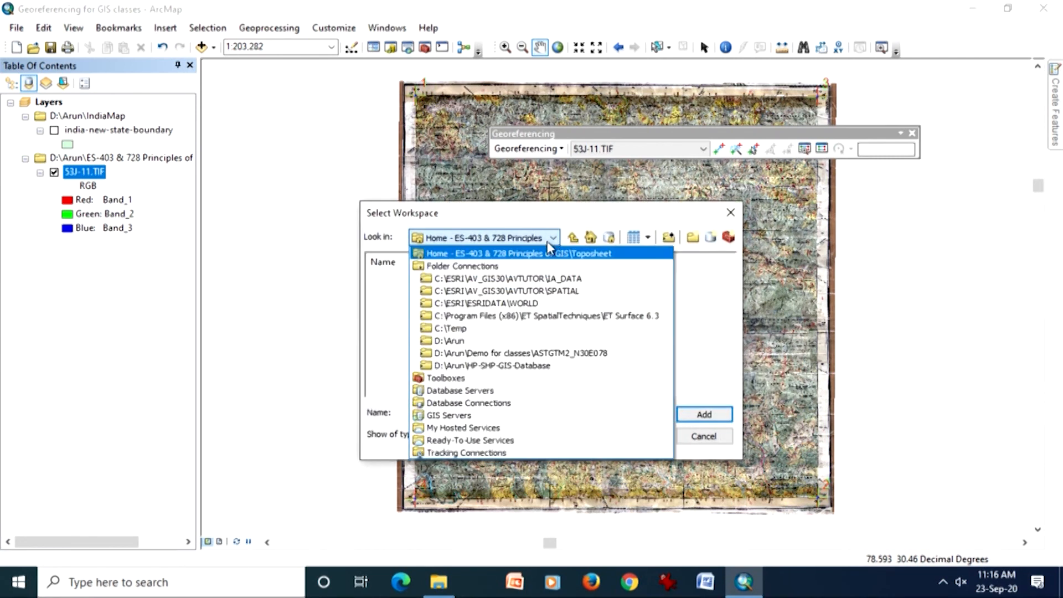
left_click(469, 327)
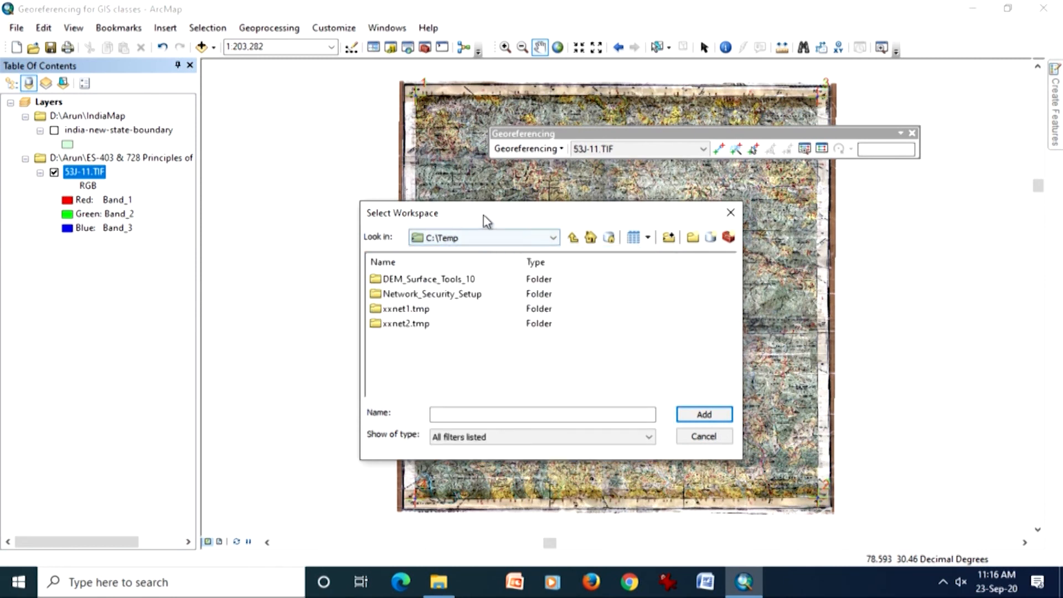
- Try to add 53J-11-Georef as the output workspace inside C:\Temp
left_click(446, 415)
type("53J-11-Georef")
left_click(693, 420)
left_click(616, 339)
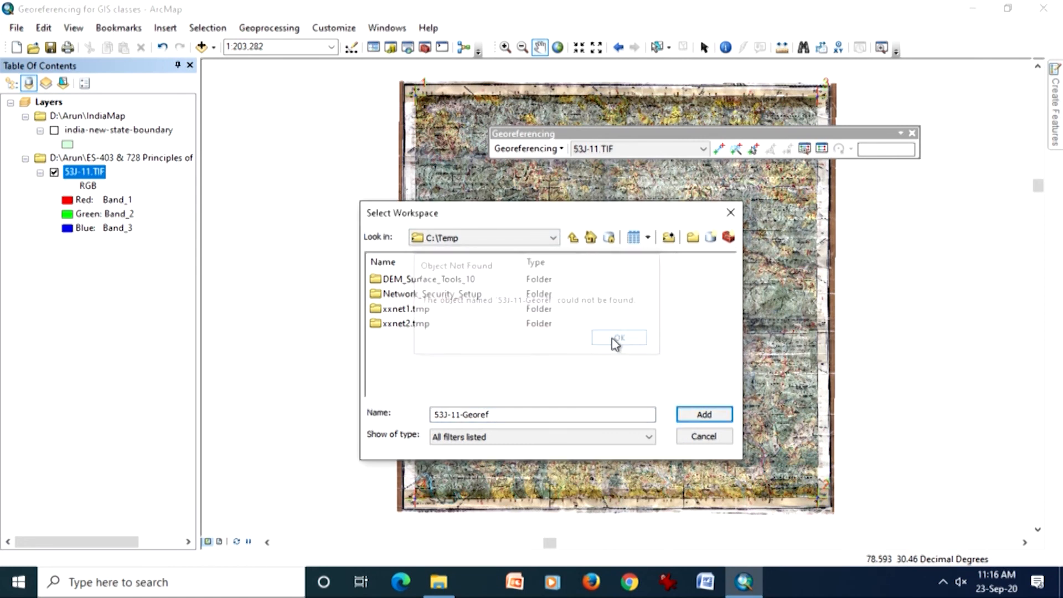
- Choose the C:\Temp folder connection itself as the rectified raster's output location
left_click(574, 237)
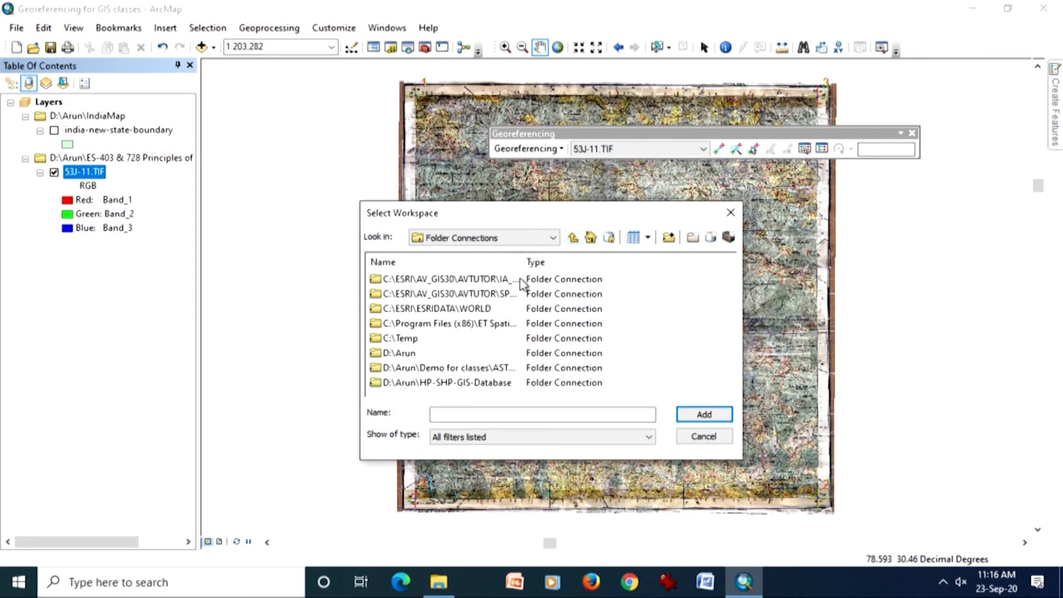
left_click(416, 338)
left_click(714, 415)
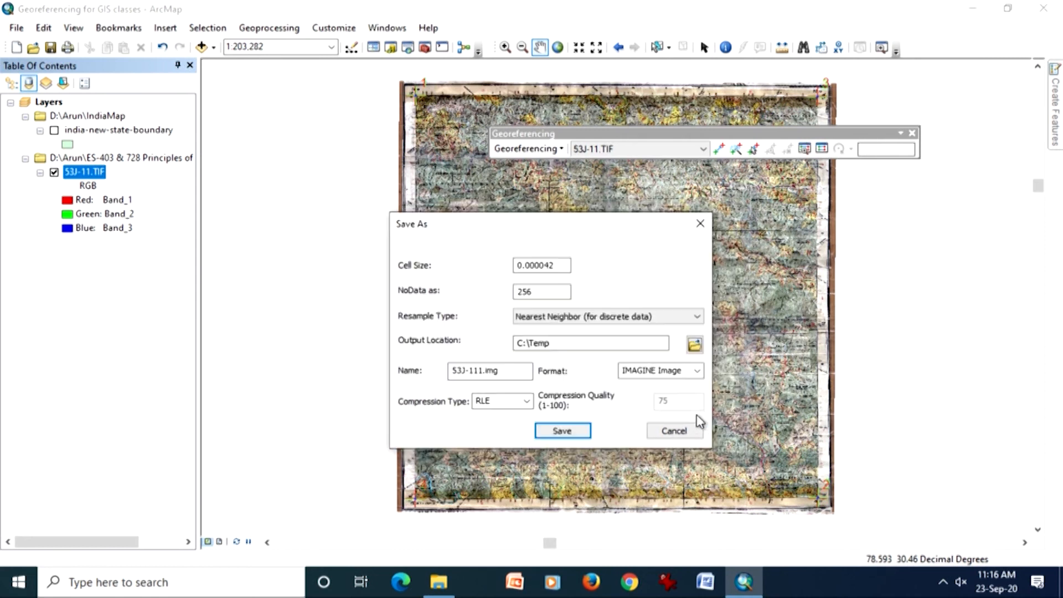
- Name the rectified raster 53J-11-Georef.img and save it
left_click(483, 369)
key("BackSpace")
type("-Georef")
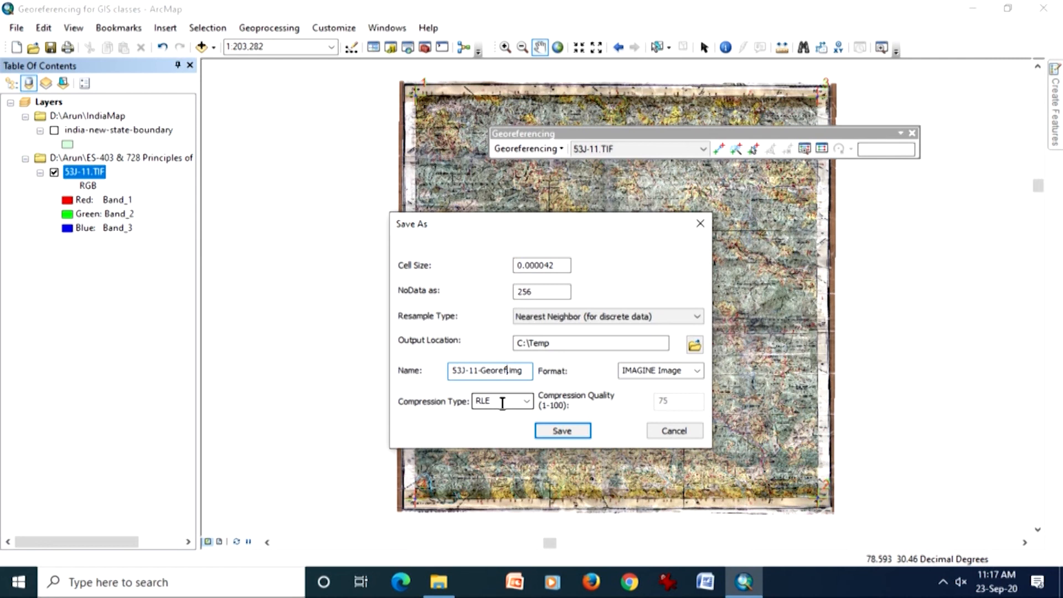
left_click(564, 432)
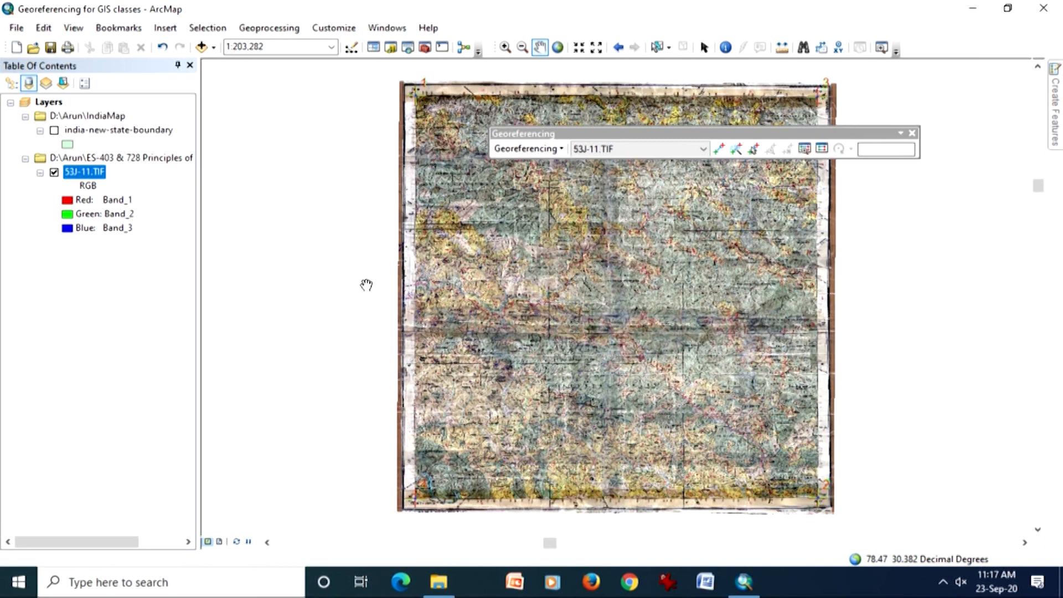
- Turn on the india-new-state-boundary layer, show its full extent, and zoom in on the state containing the four control points
left_click(54, 131)
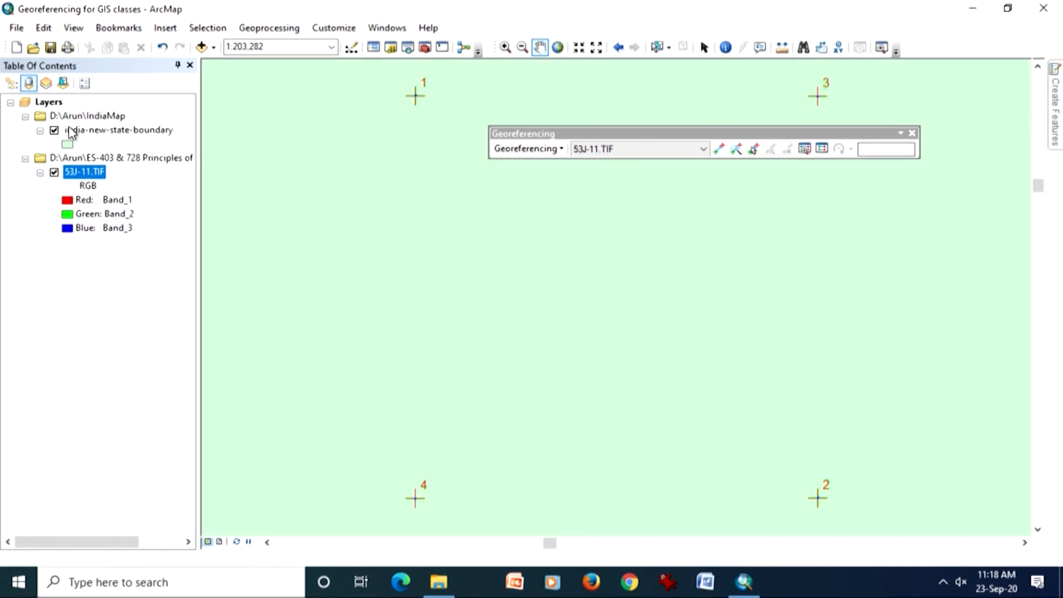
left_click(72, 132)
right_click(72, 133)
left_click(108, 210)
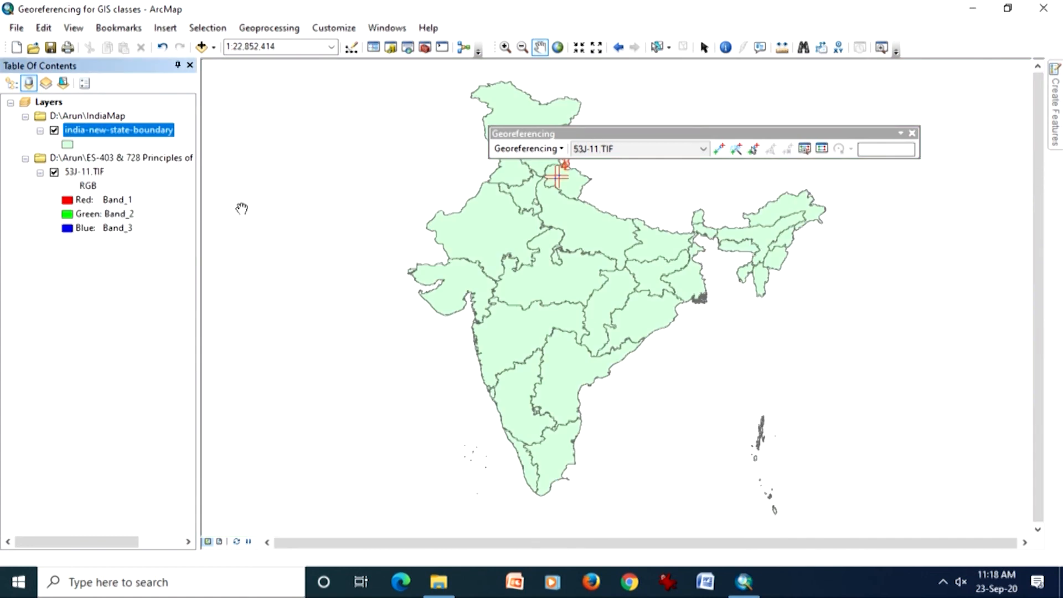
left_click_drag(616, 136, 731, 90)
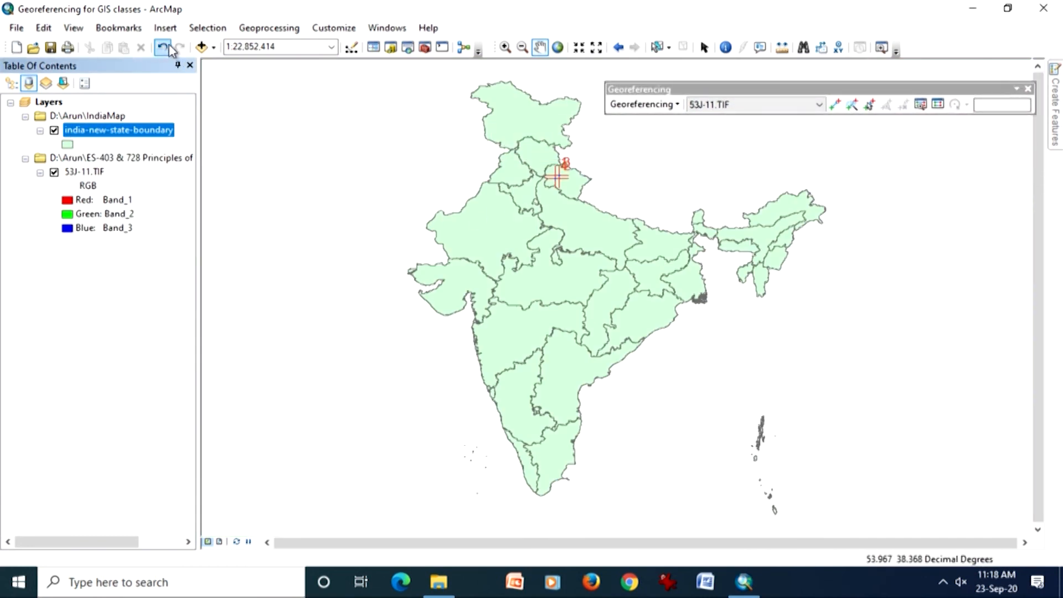
left_click(503, 47)
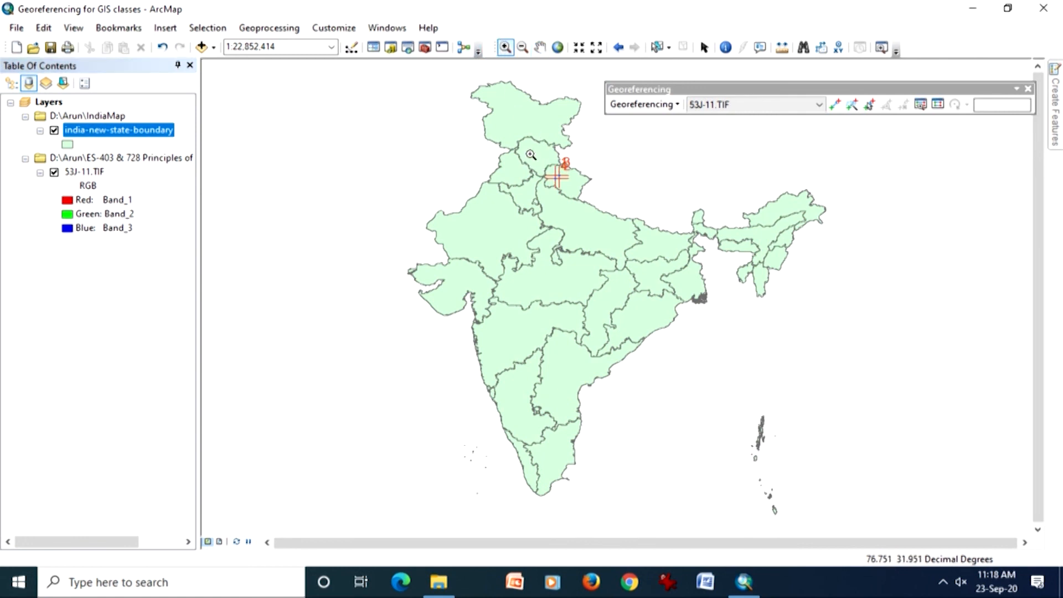
left_click_drag(530, 147, 588, 203)
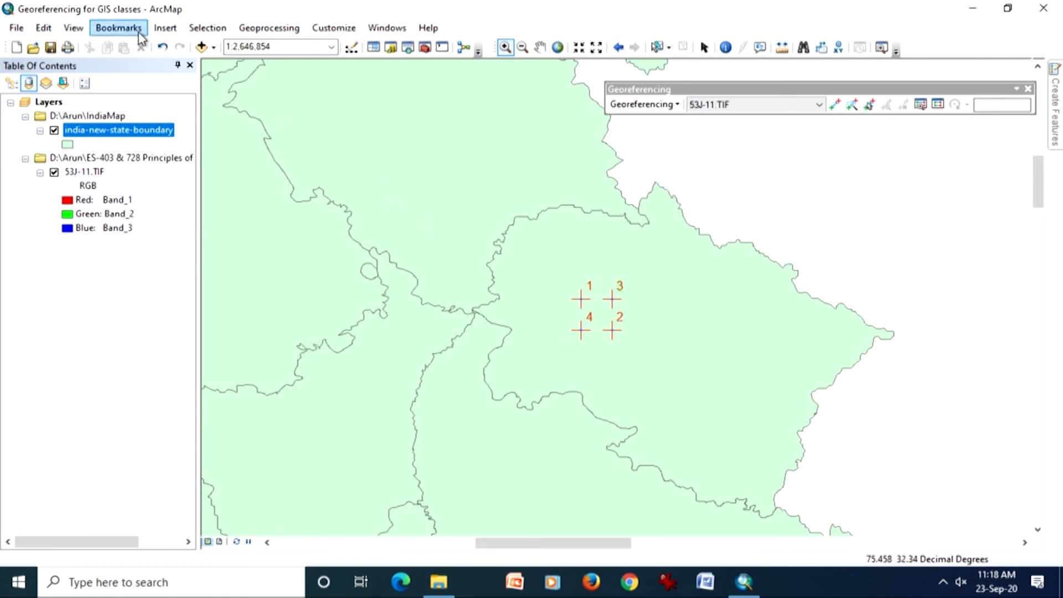
- Add the rectified raster 53J-11-Georef.img from the C:\Temp folder connection to the map
left_click(201, 47)
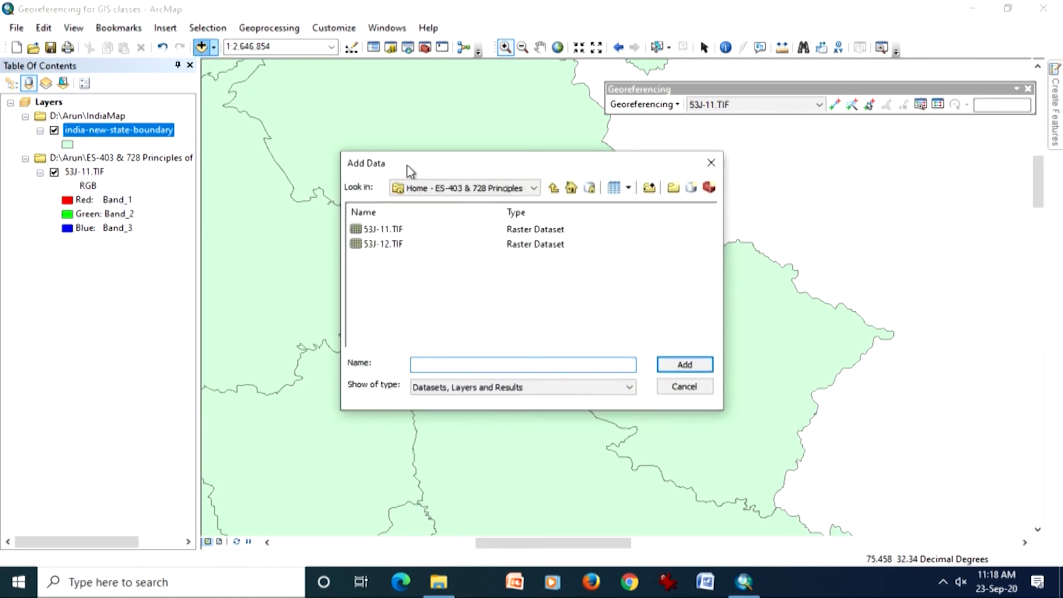
left_click(432, 190)
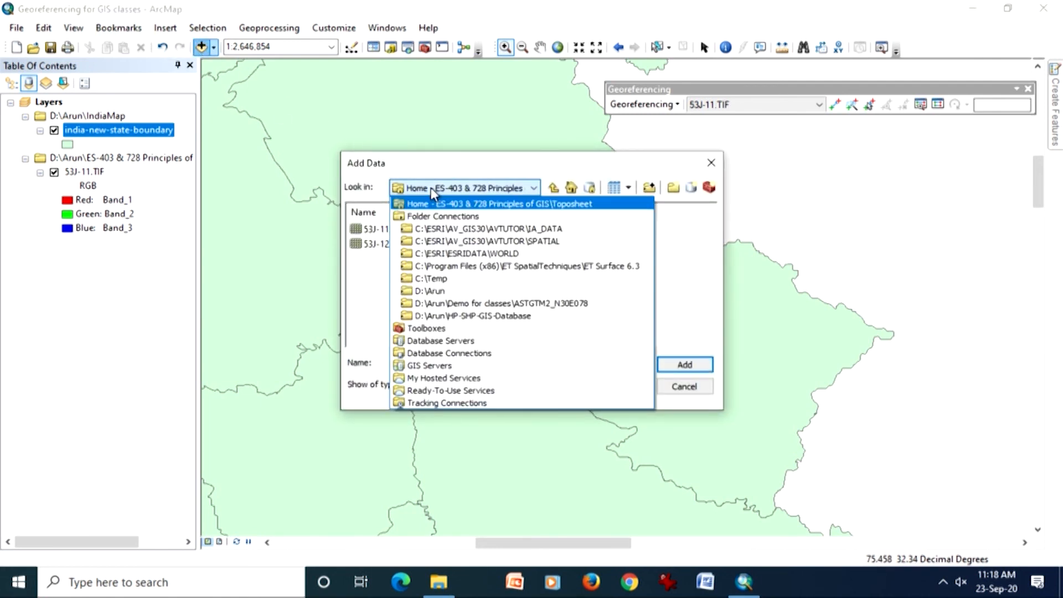
left_click(437, 278)
left_click(426, 290)
left_click(683, 365)
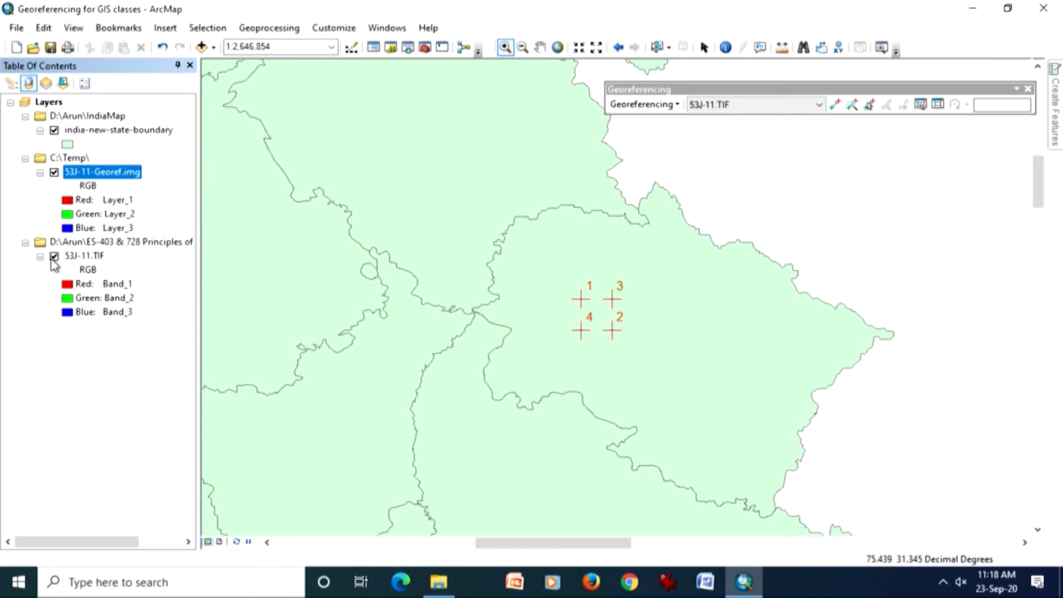
- Turn off the original 53J-11.TIF layer and zoom to the extent of the 53J-11-Georef.img layer
left_click(55, 256)
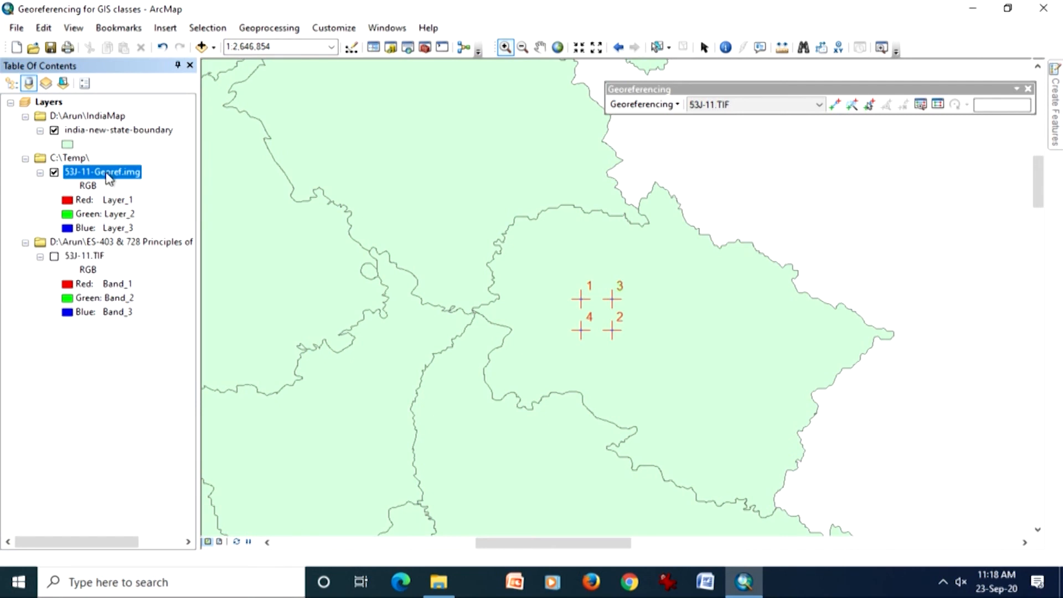
right_click(109, 176)
left_click(145, 255)
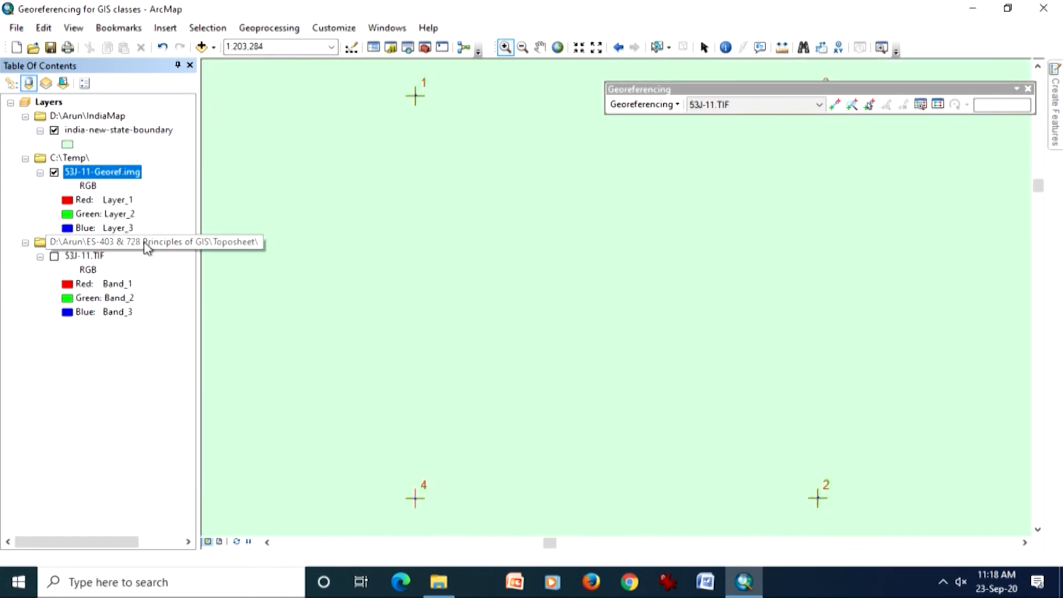
- Change the india-new-state-boundary layer's symbol to Hollow with a red outline
left_click(67, 145)
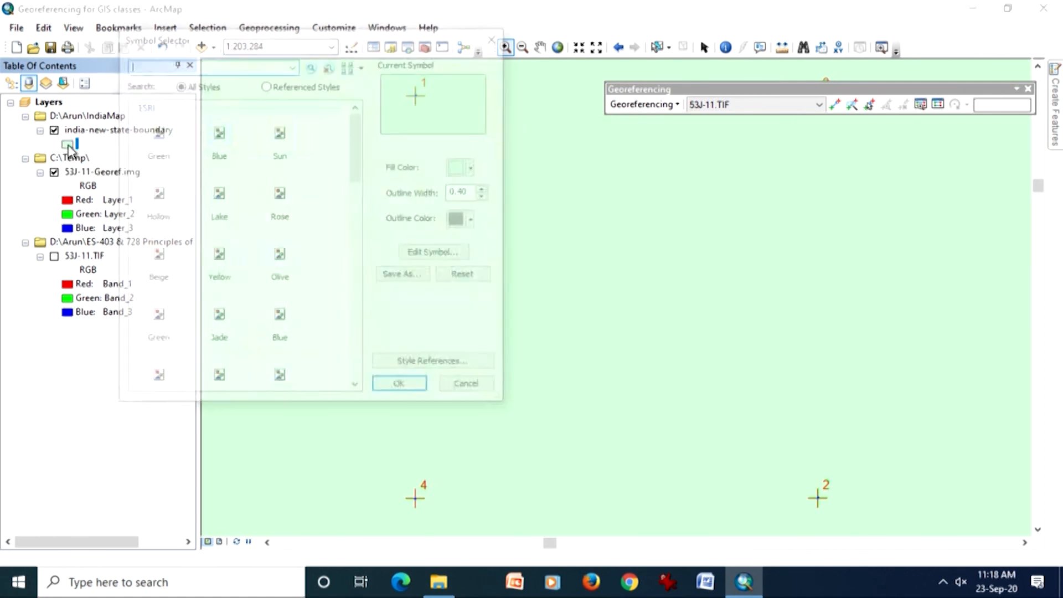
left_click(155, 193)
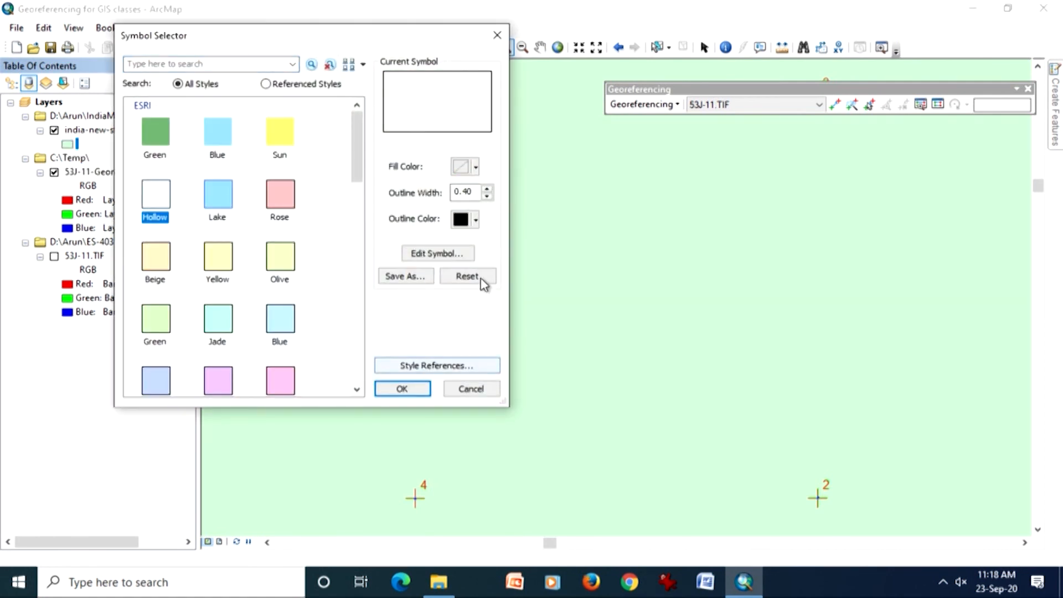
left_click(476, 219)
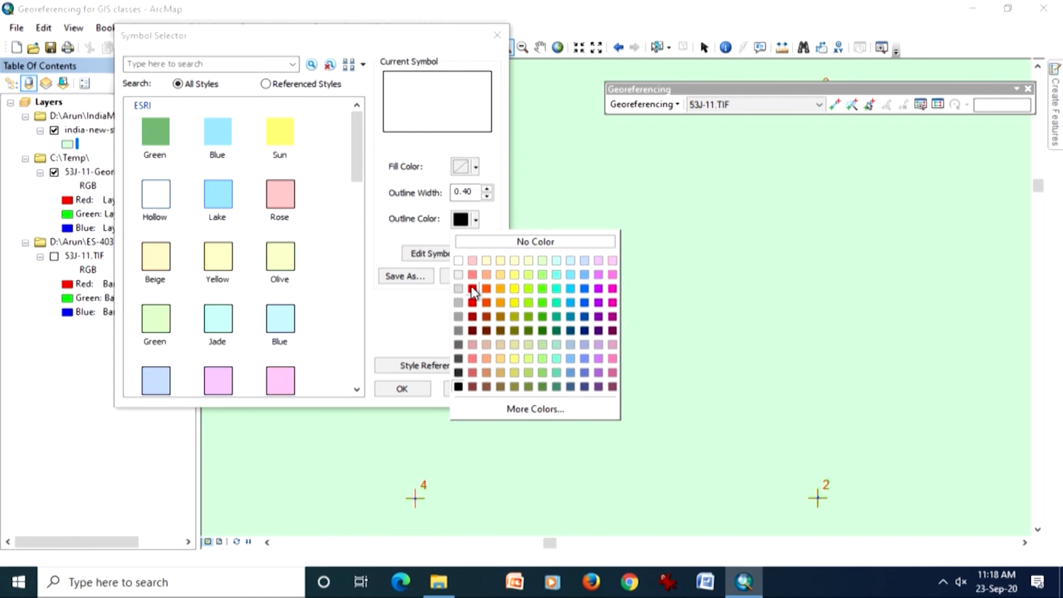
left_click(472, 289)
left_click(415, 388)
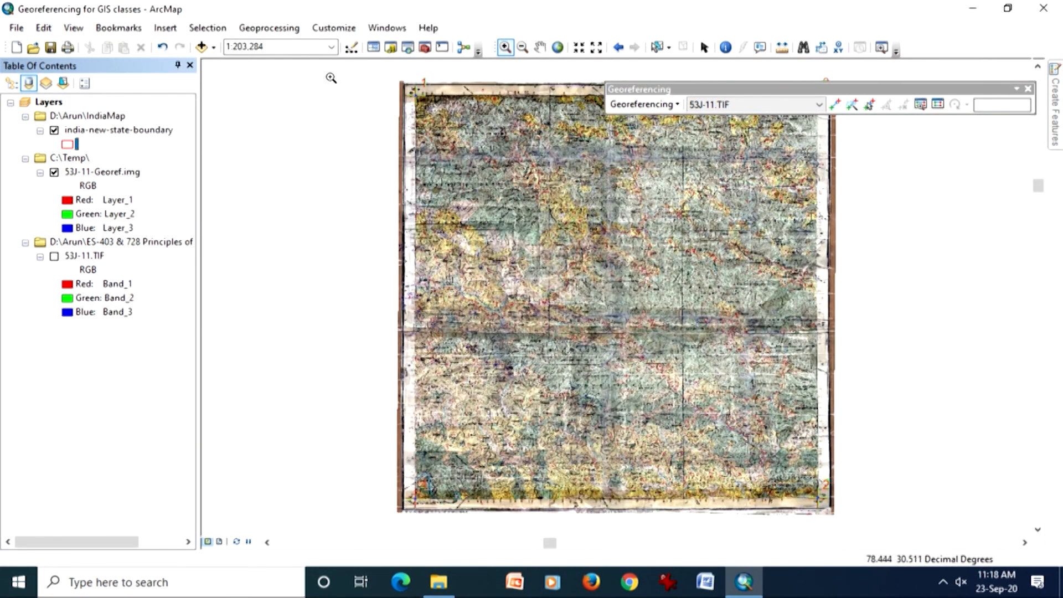
- View the rectified toposheet at a smaller scale of 1:500,000, then return to the full extent of the 53J-11-Georef.img layer
left_click(523, 47)
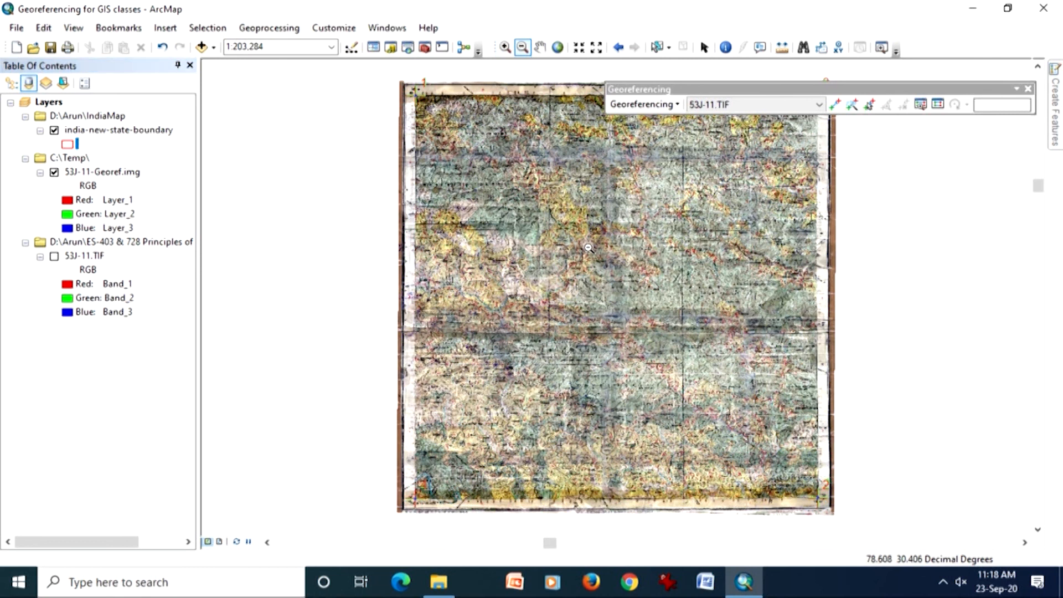
left_click(587, 249)
left_click(613, 325)
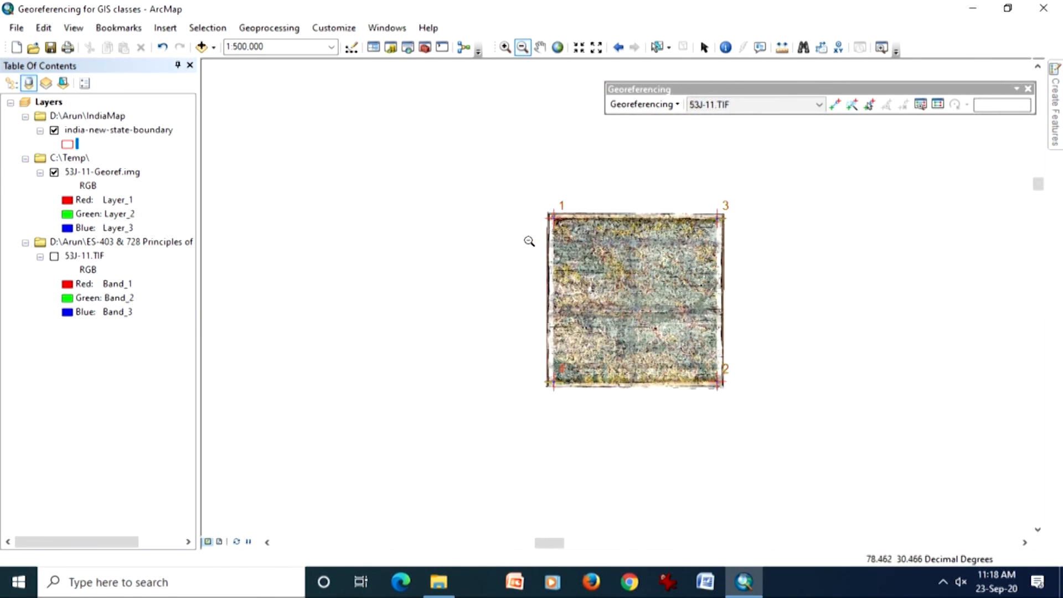
left_click(121, 176)
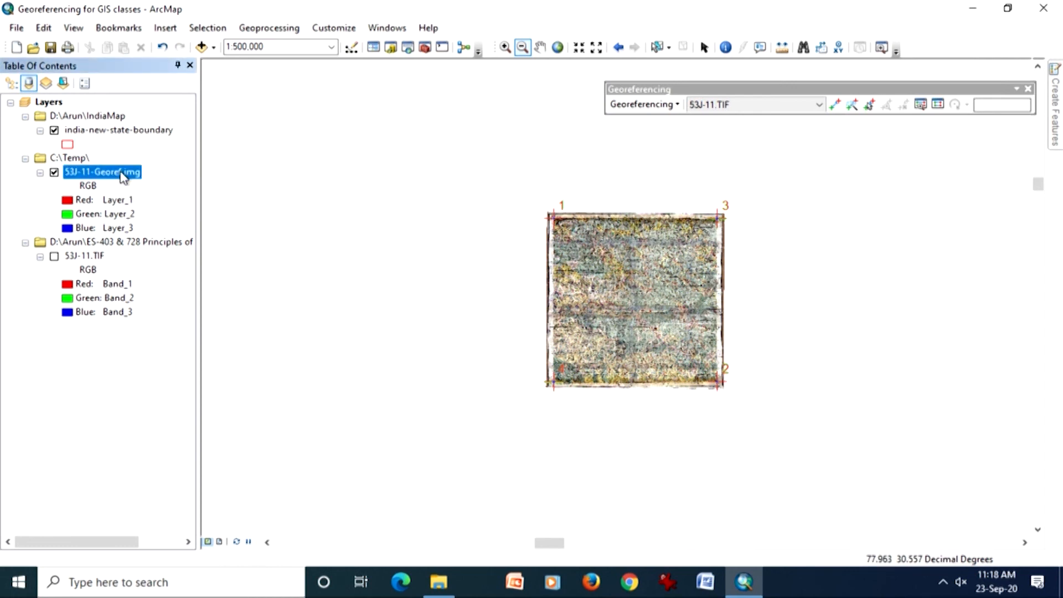
right_click(123, 175)
left_click(162, 255)
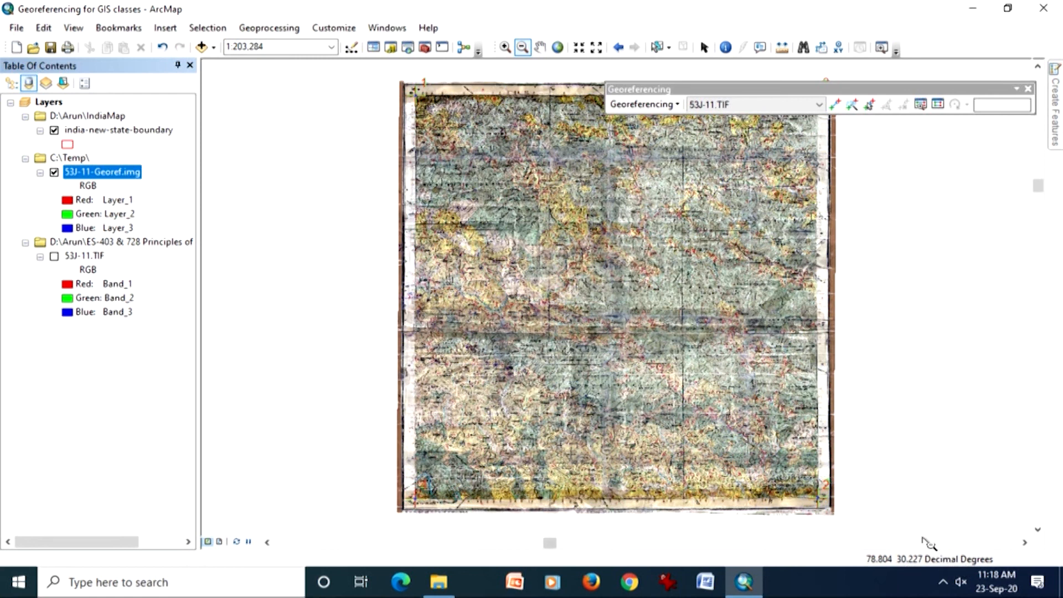
- Turn on 53J-11.TIF, zoom to its extent, and hide the 53J-11-Georef.img layer to compare the two rasters
left_click(54, 256)
right_click(78, 256)
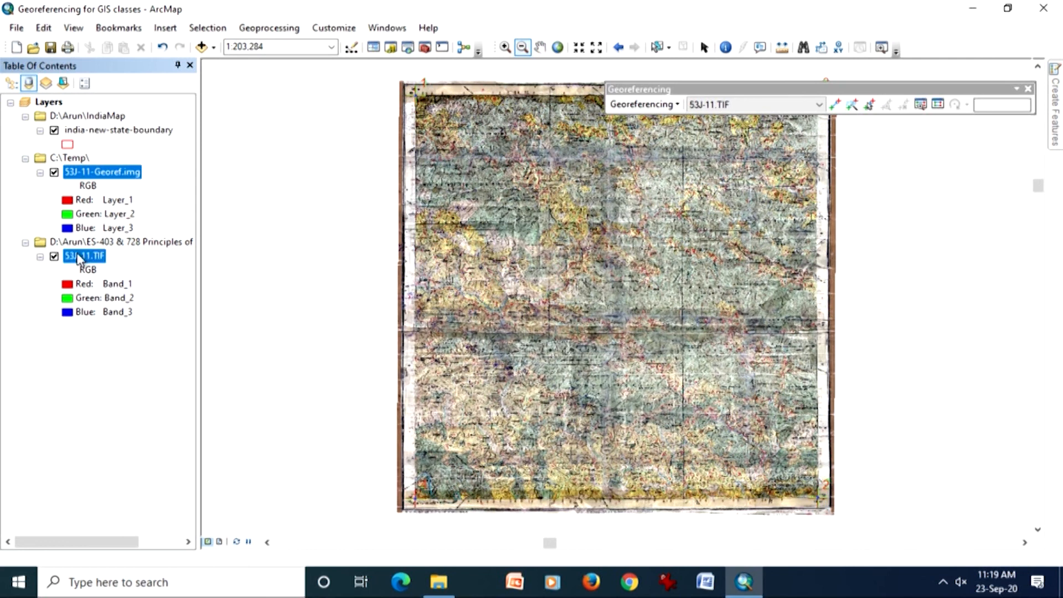
left_click(105, 336)
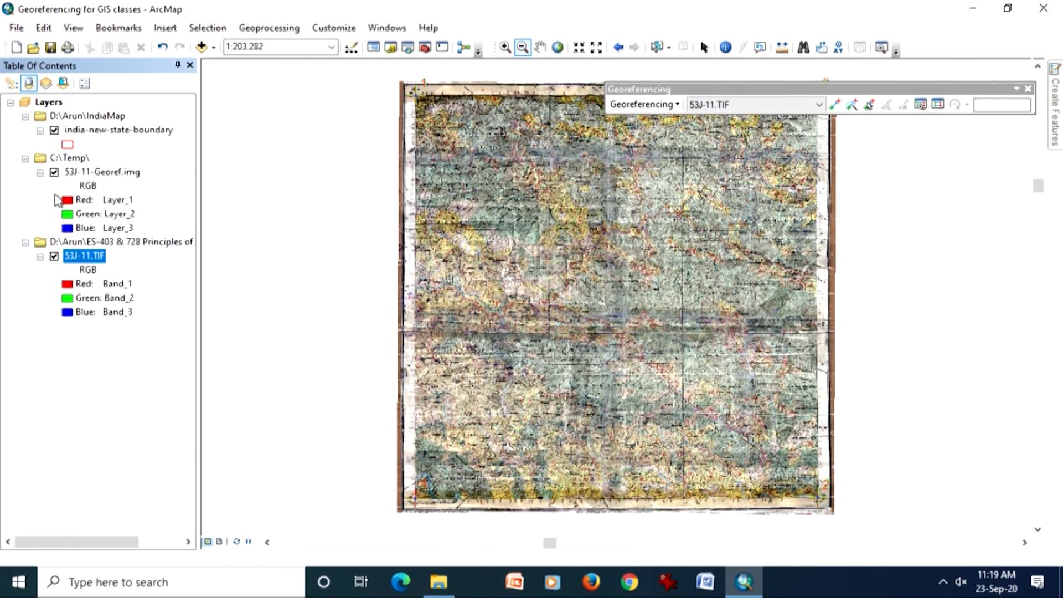
left_click(53, 172)
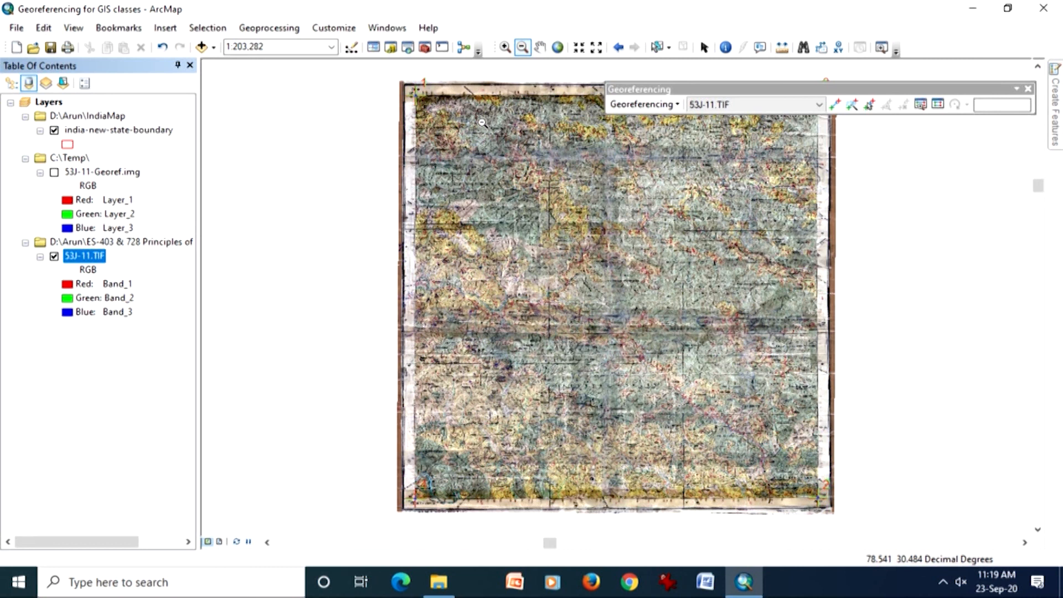
- Show the full extent of the india-new-state-boundary layer, then zoom in on the state surrounding the toposheet
left_click(130, 136)
right_click(132, 137)
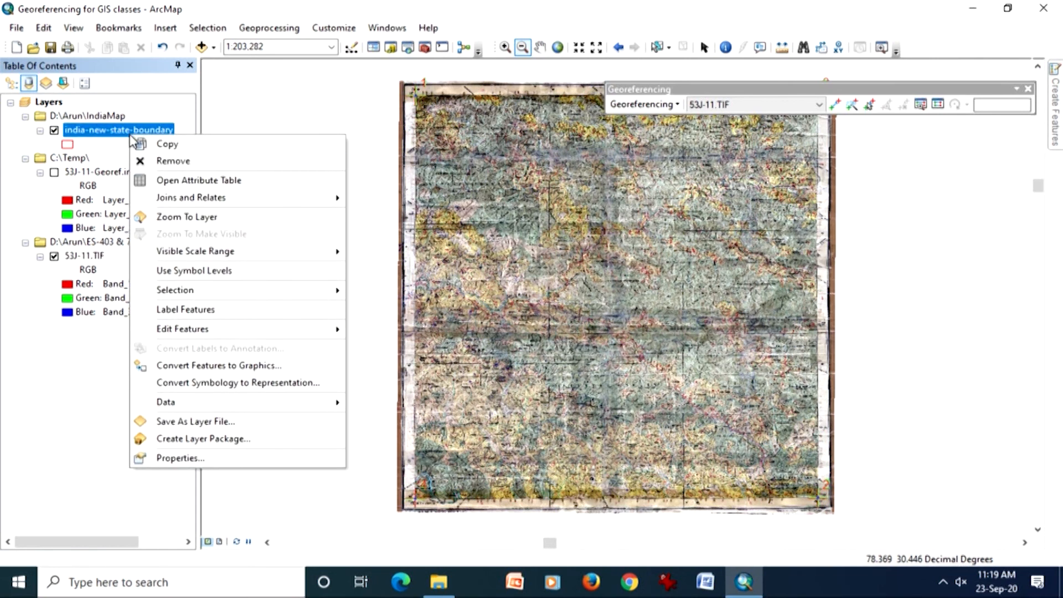
left_click(172, 214)
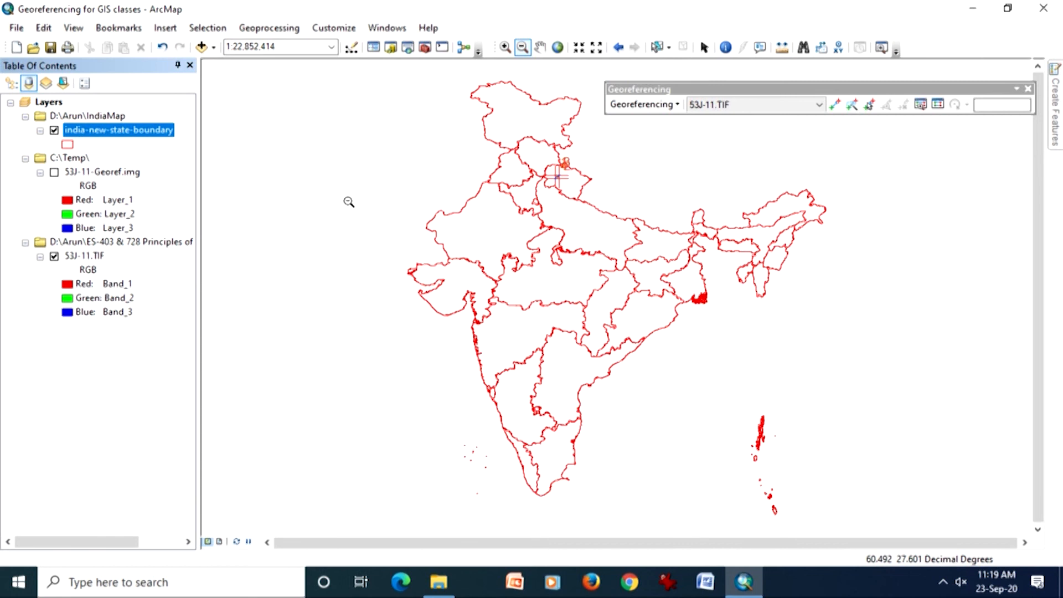
left_click(503, 50)
left_click_drag(523, 133, 605, 218)
left_click_drag(469, 216, 728, 426)
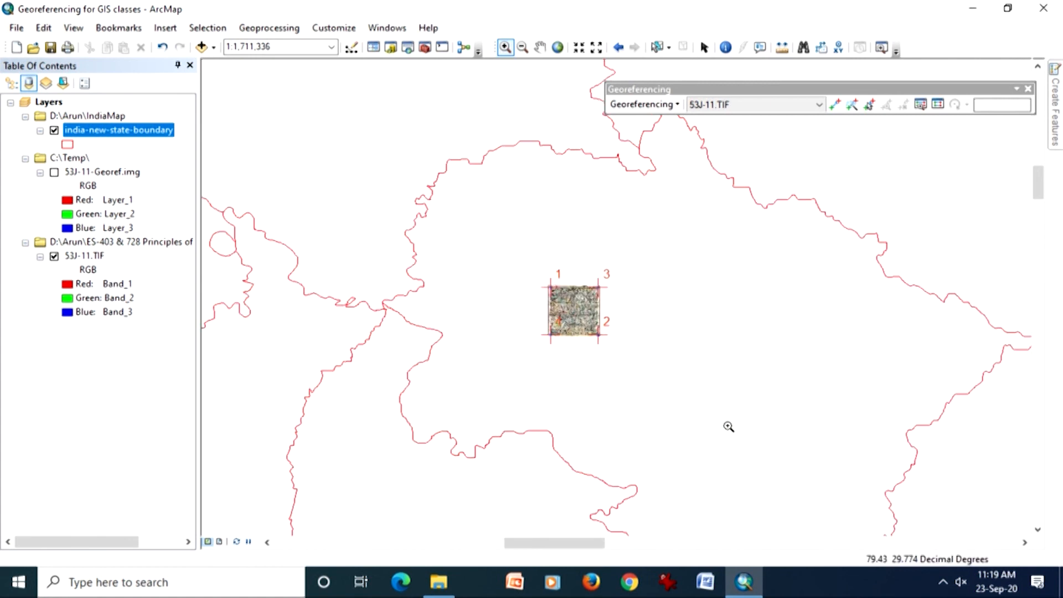